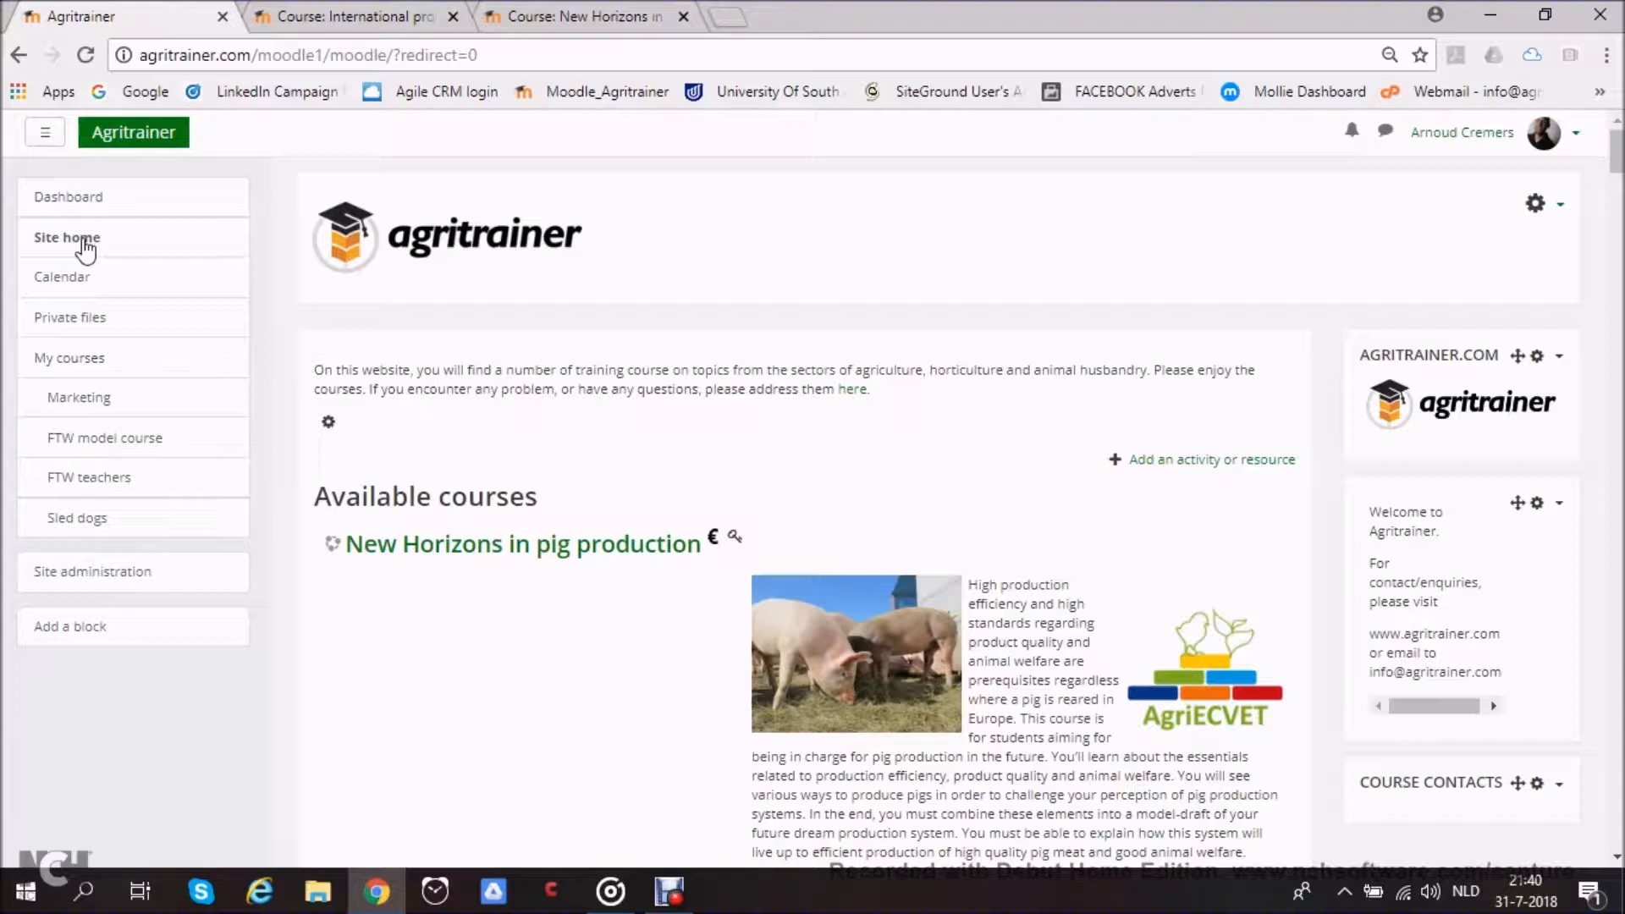
Open the Marketing course and look over its Course introduction and Chapter 1 sections
left_click(74, 411)
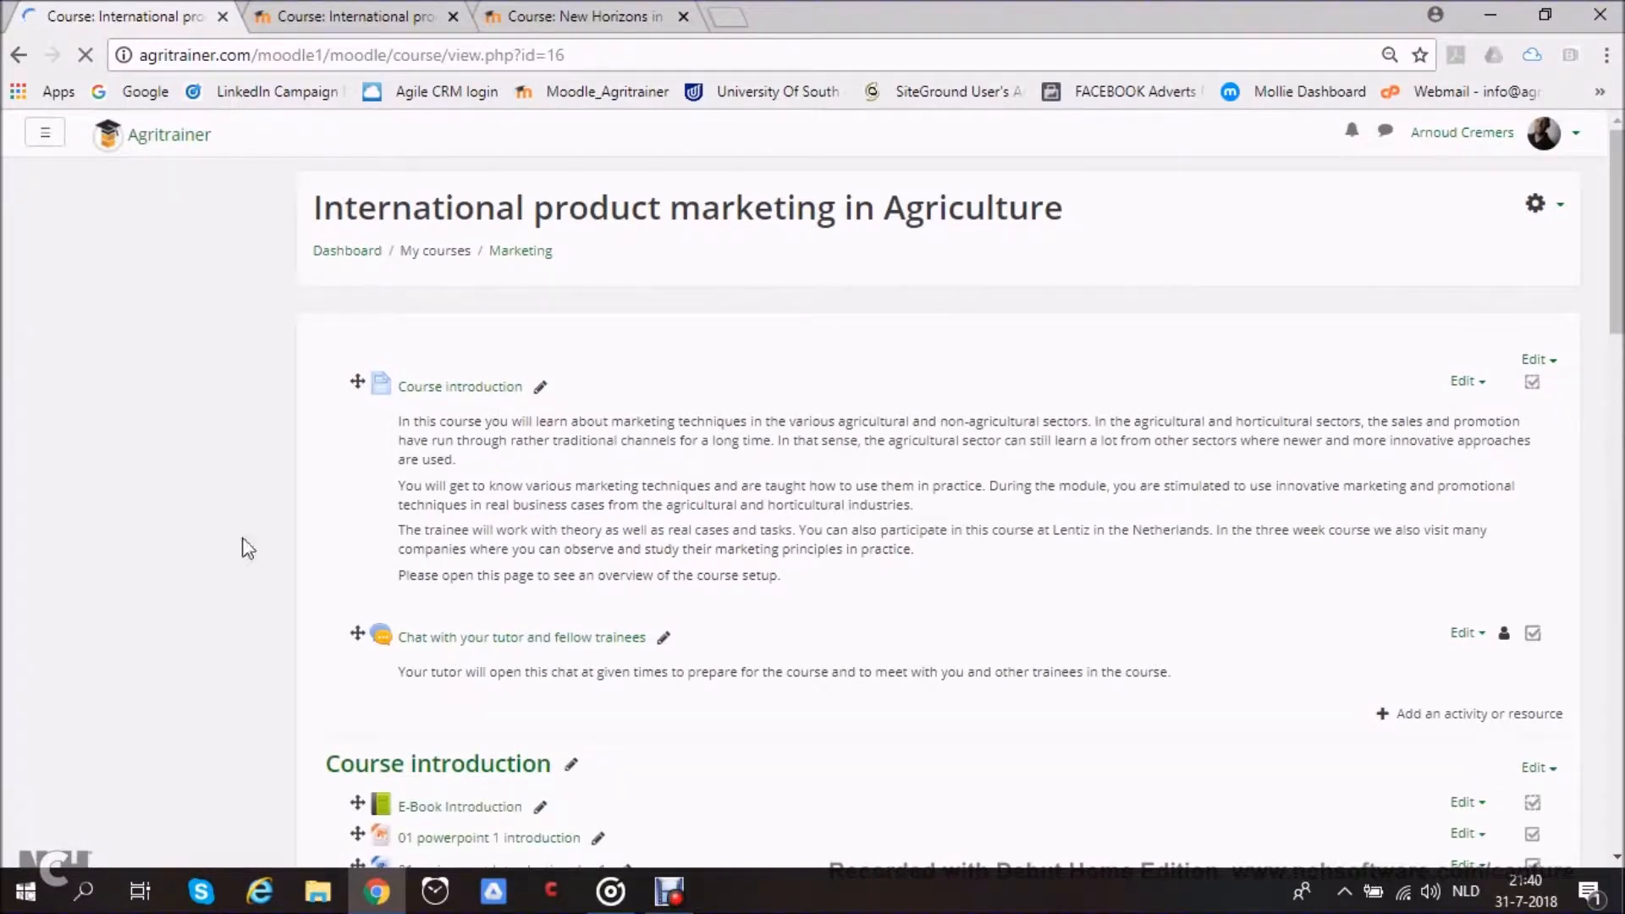
scroll(805, 500, "down", 3)
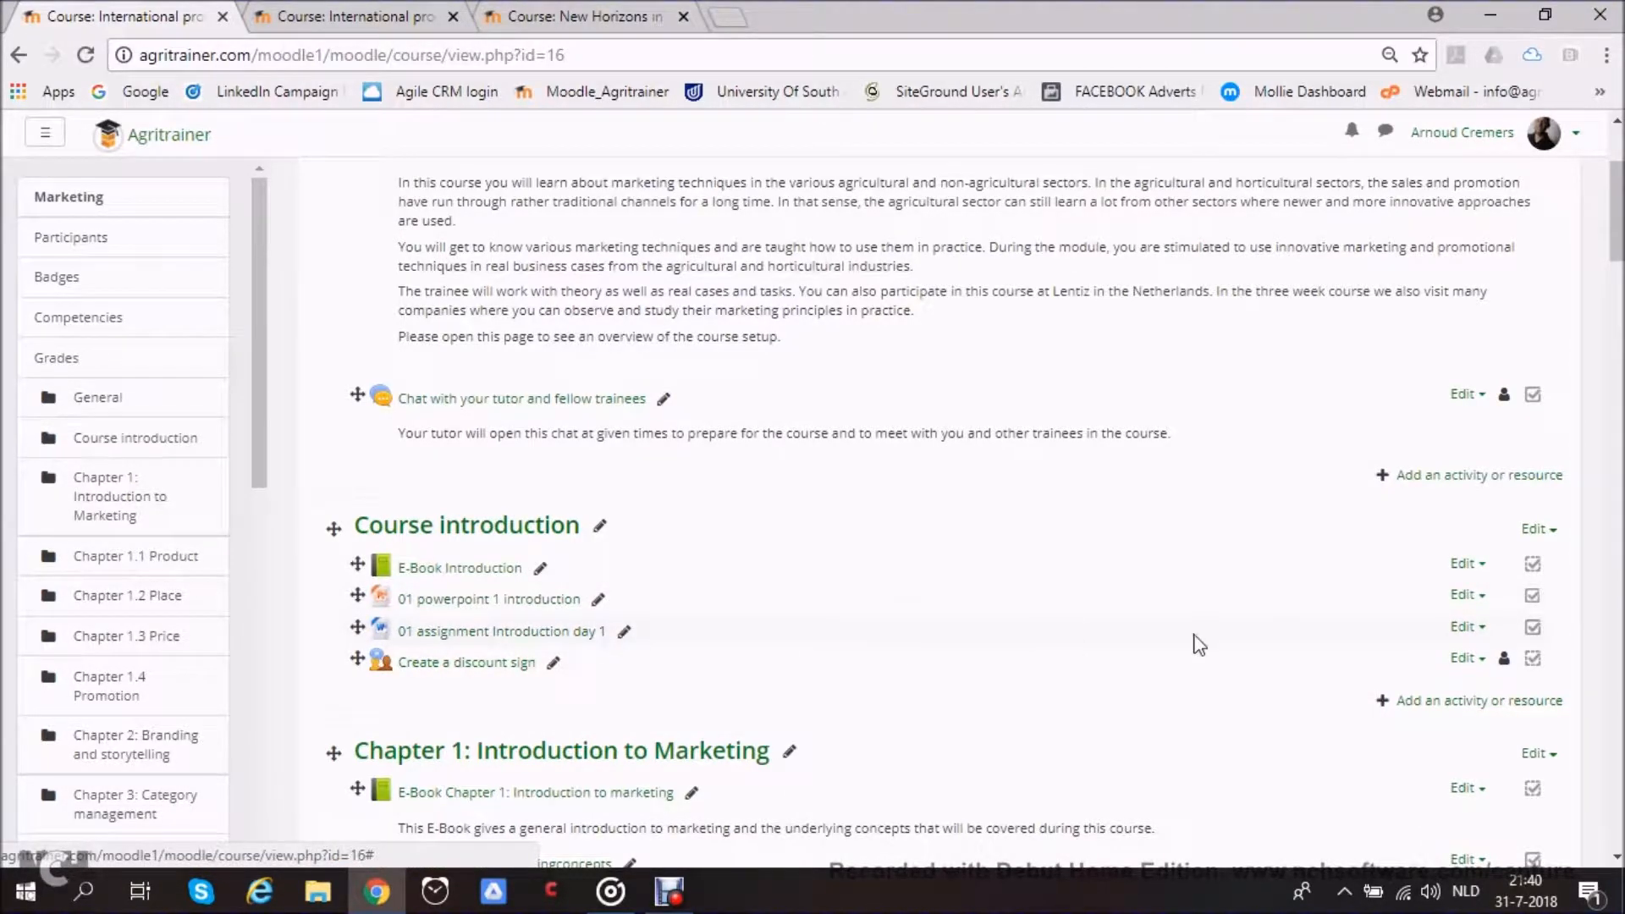
scroll(1303, 633, "up", 3)
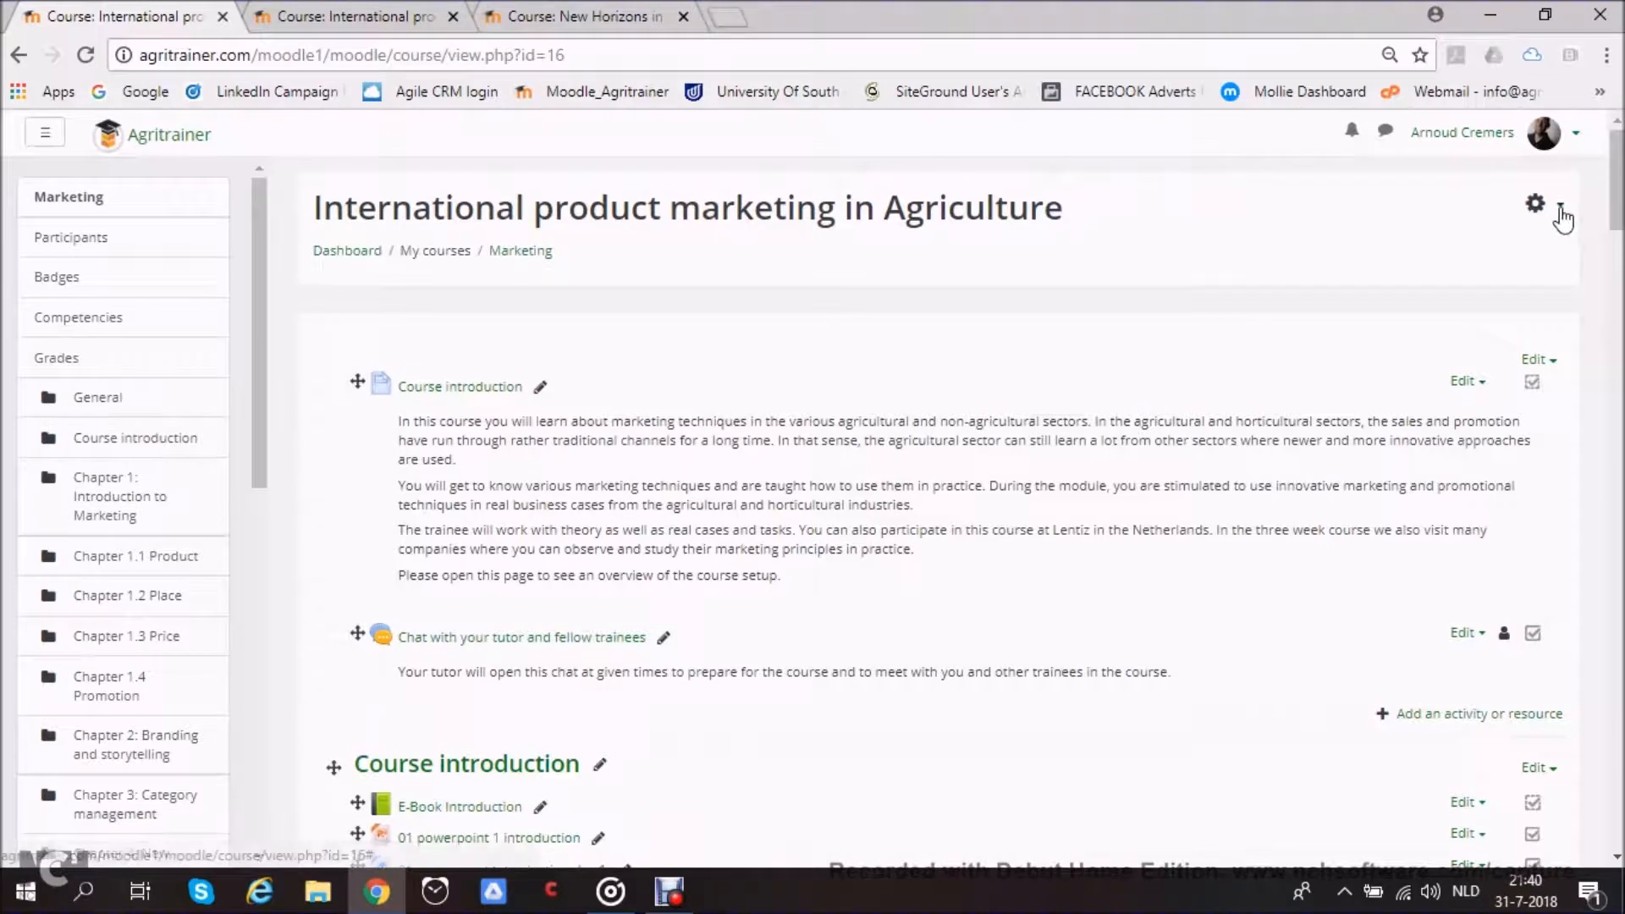
Turn editing off for the Marketing course, then turn editing back on
left_click(1556, 206)
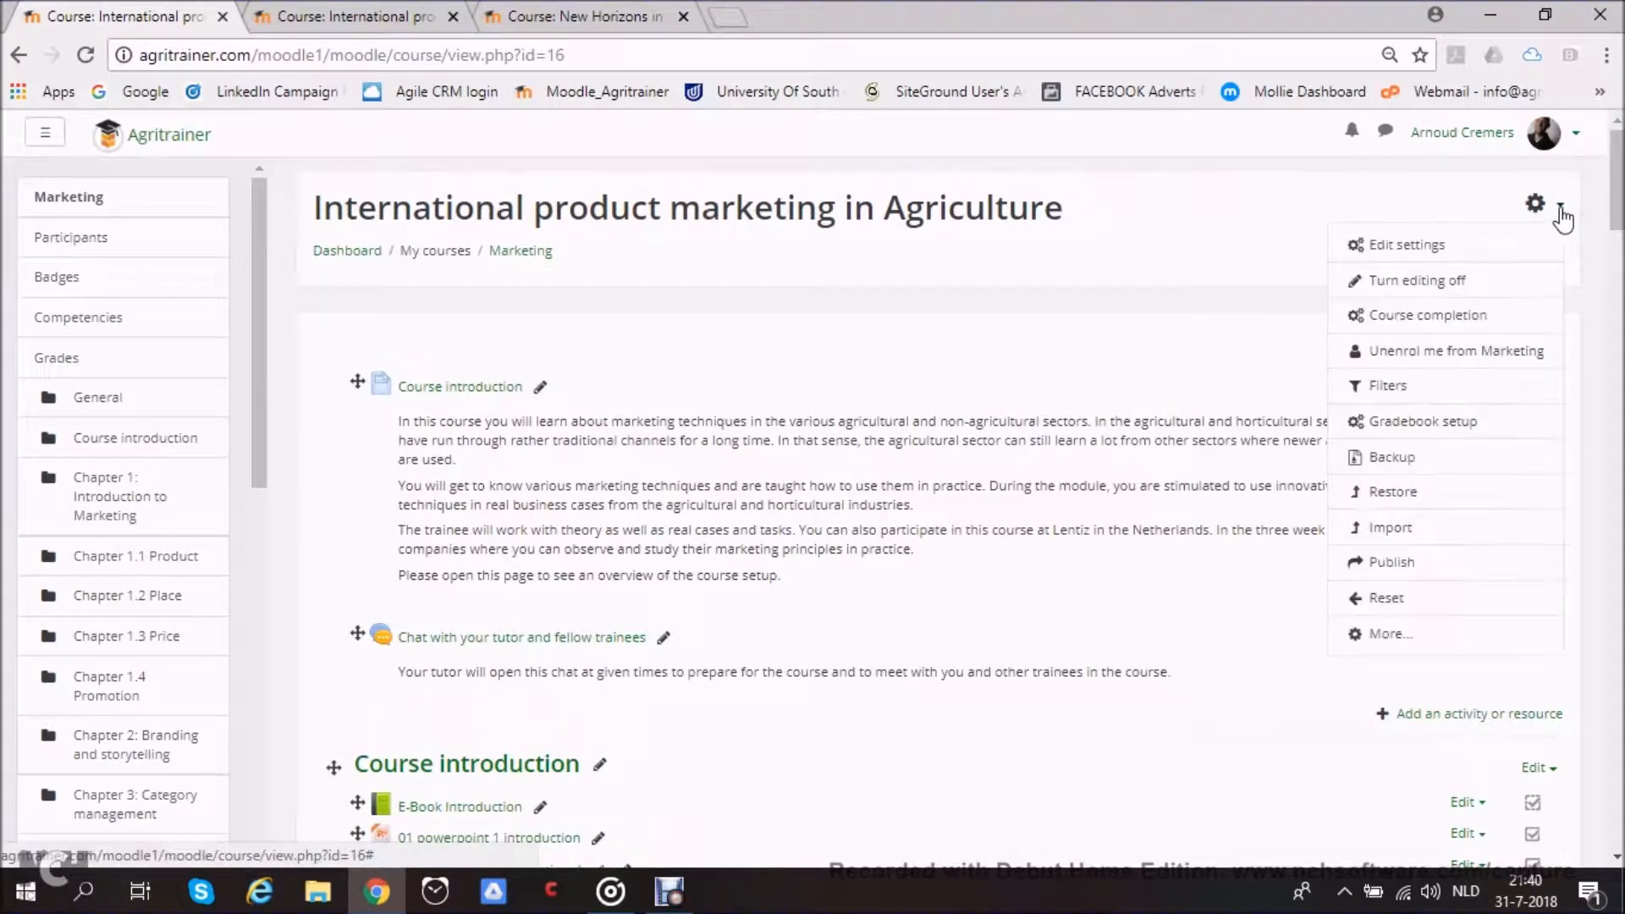
left_click(1453, 282)
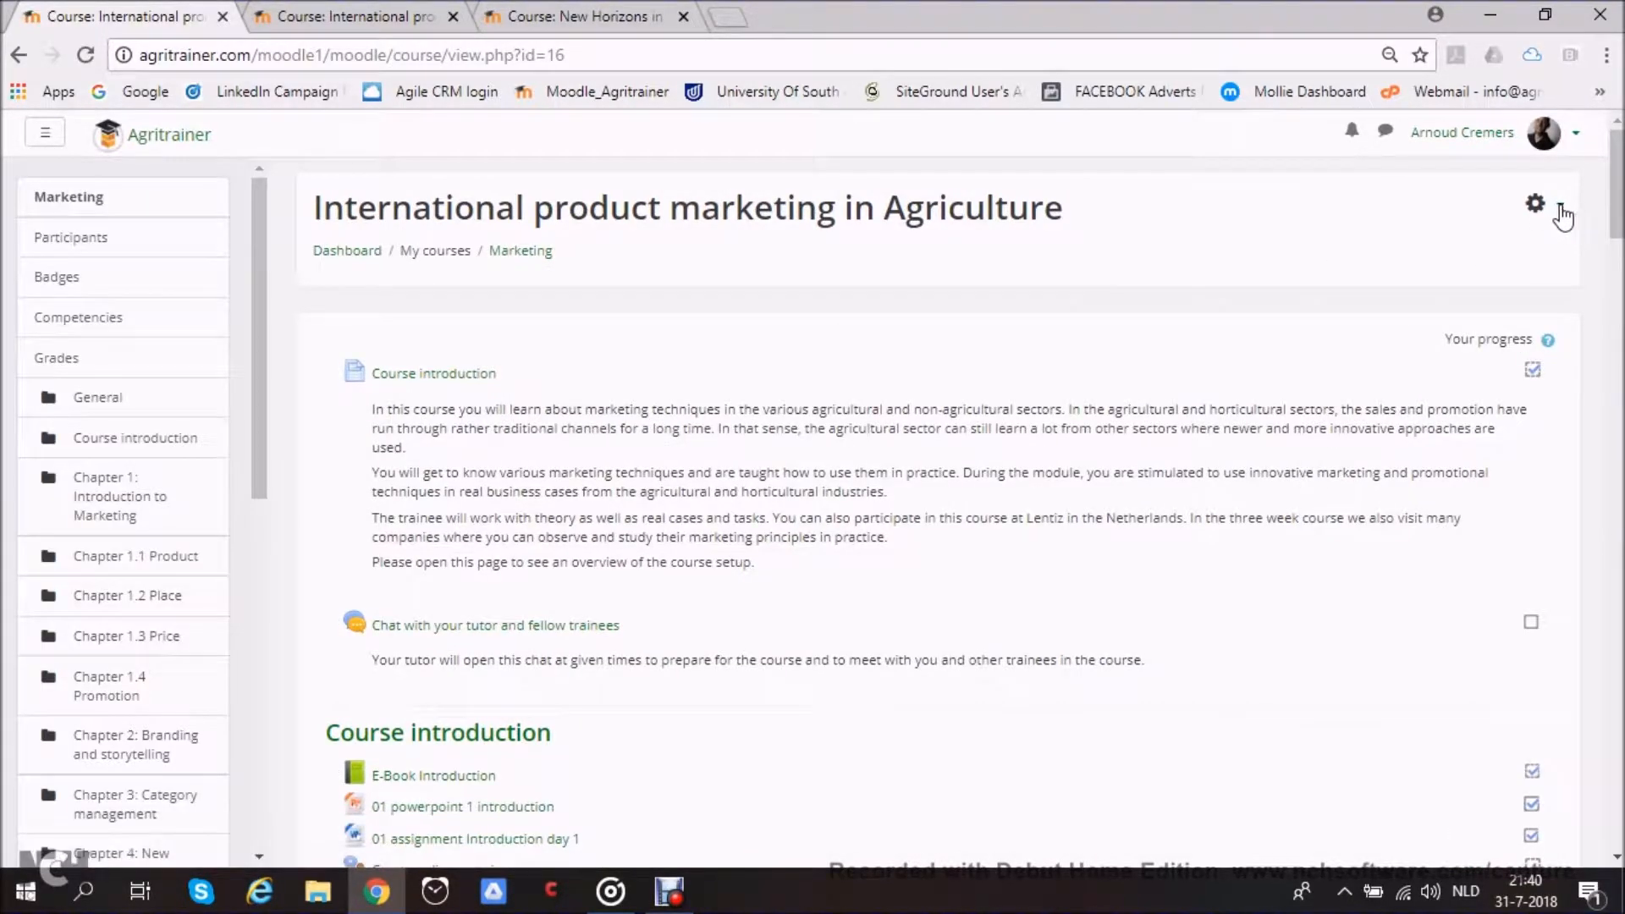
left_click(1563, 216)
left_click(1456, 281)
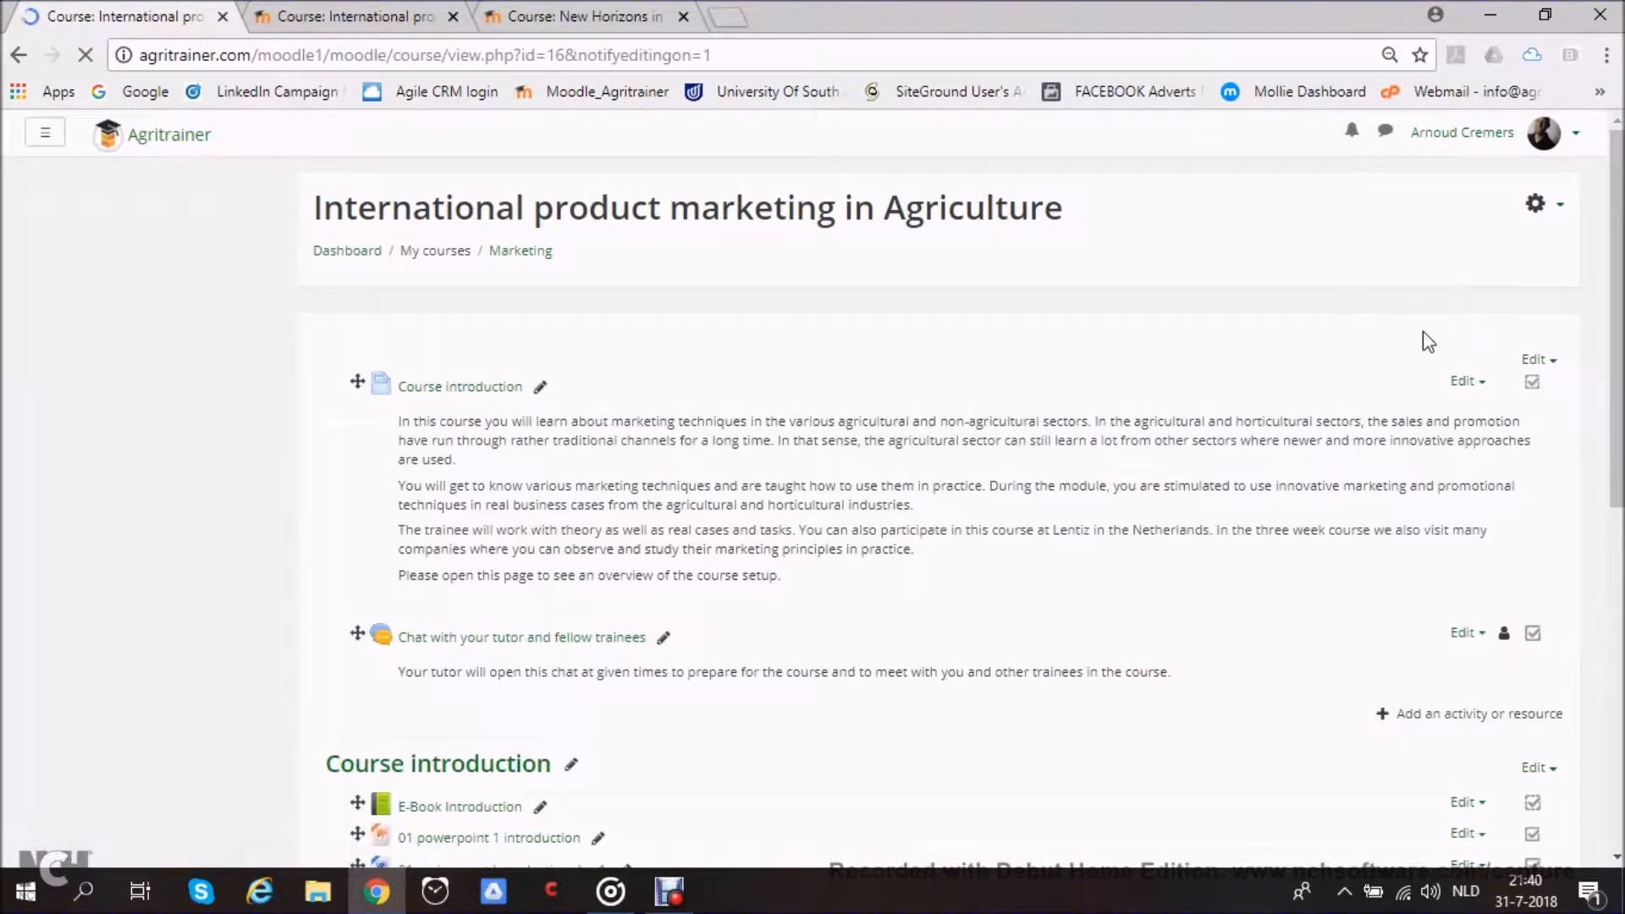
Start adding a File resource to the Course introduction section and view its name, description and file selection settings
scroll(1507, 592, "down", 2)
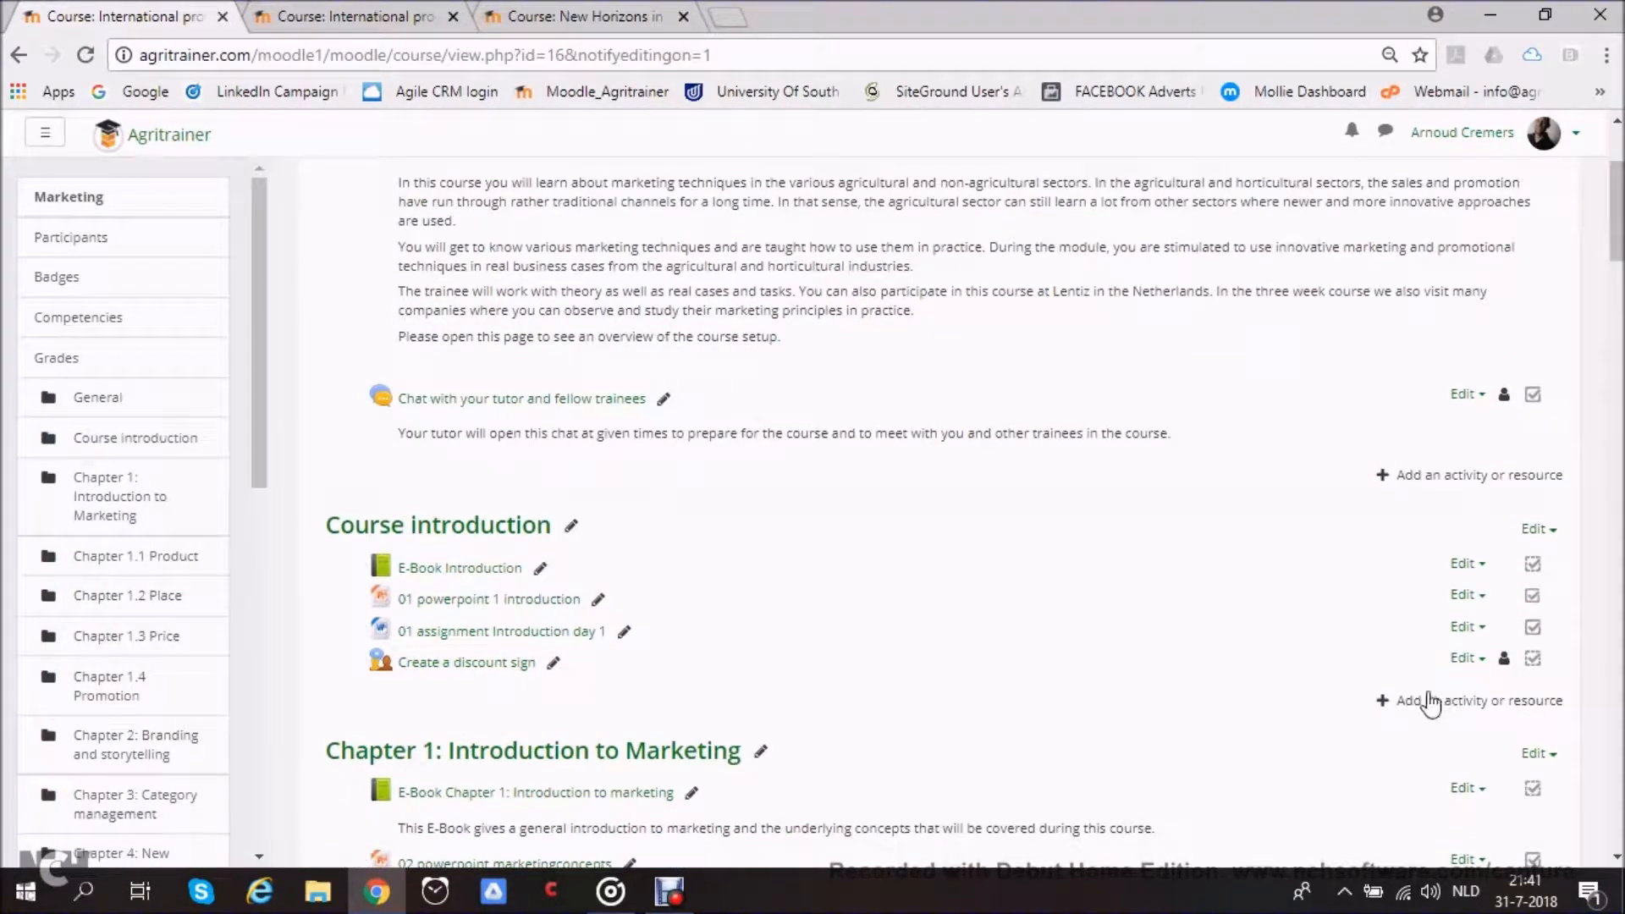
left_click(1426, 705)
left_click_drag(770, 520, 790, 717)
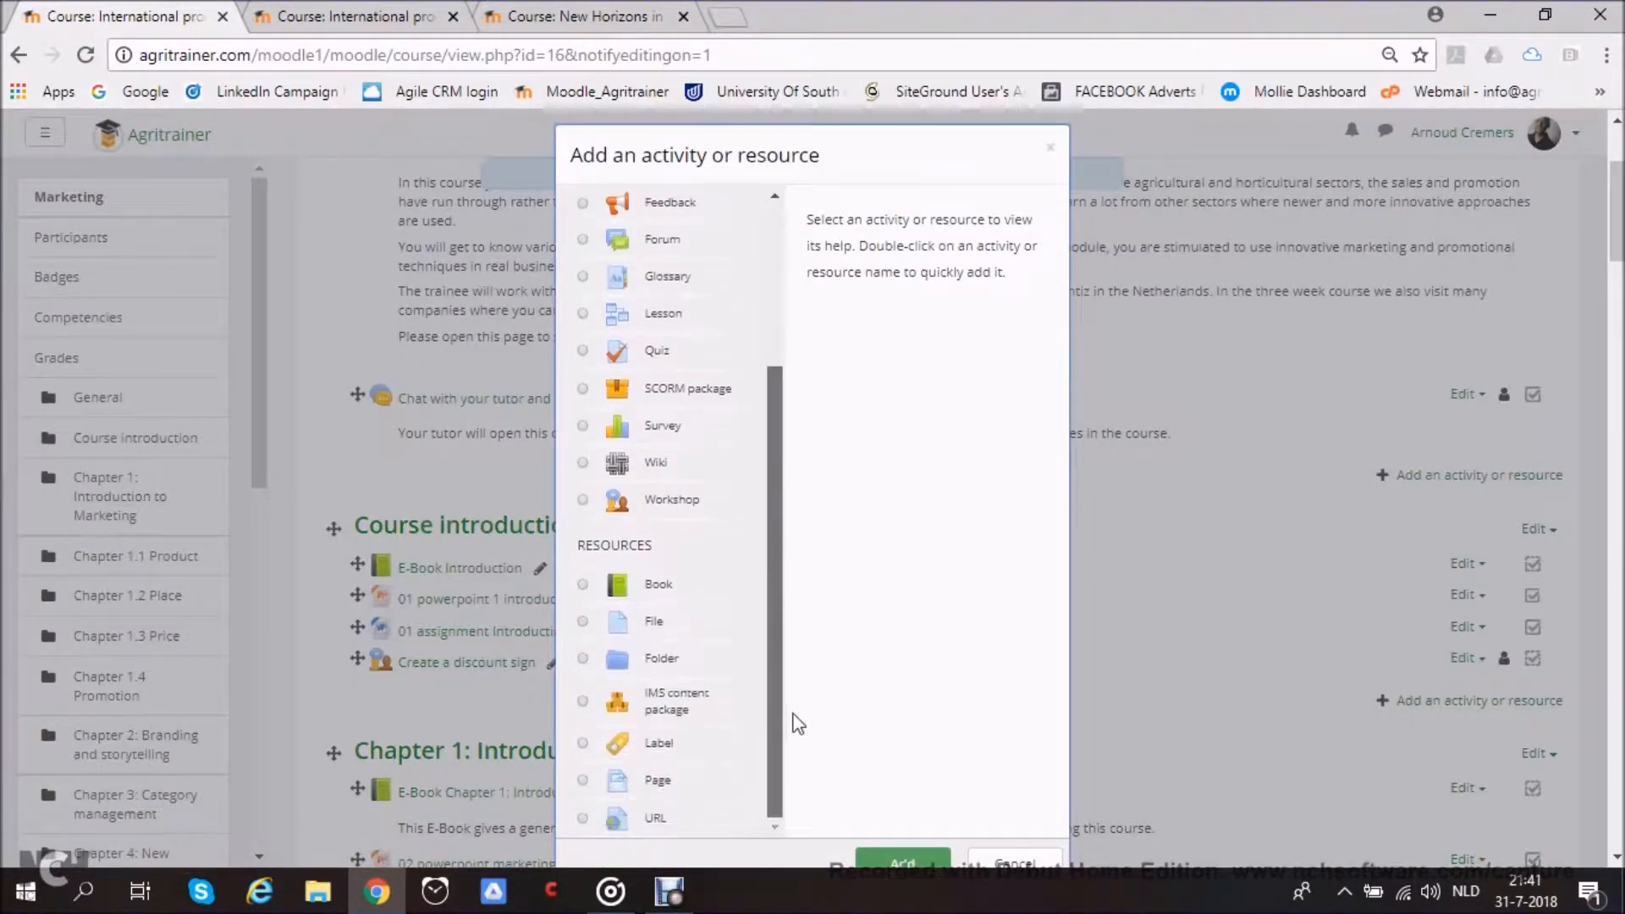
left_click(583, 623)
scroll(706, 615, "down", 1)
left_click(916, 753)
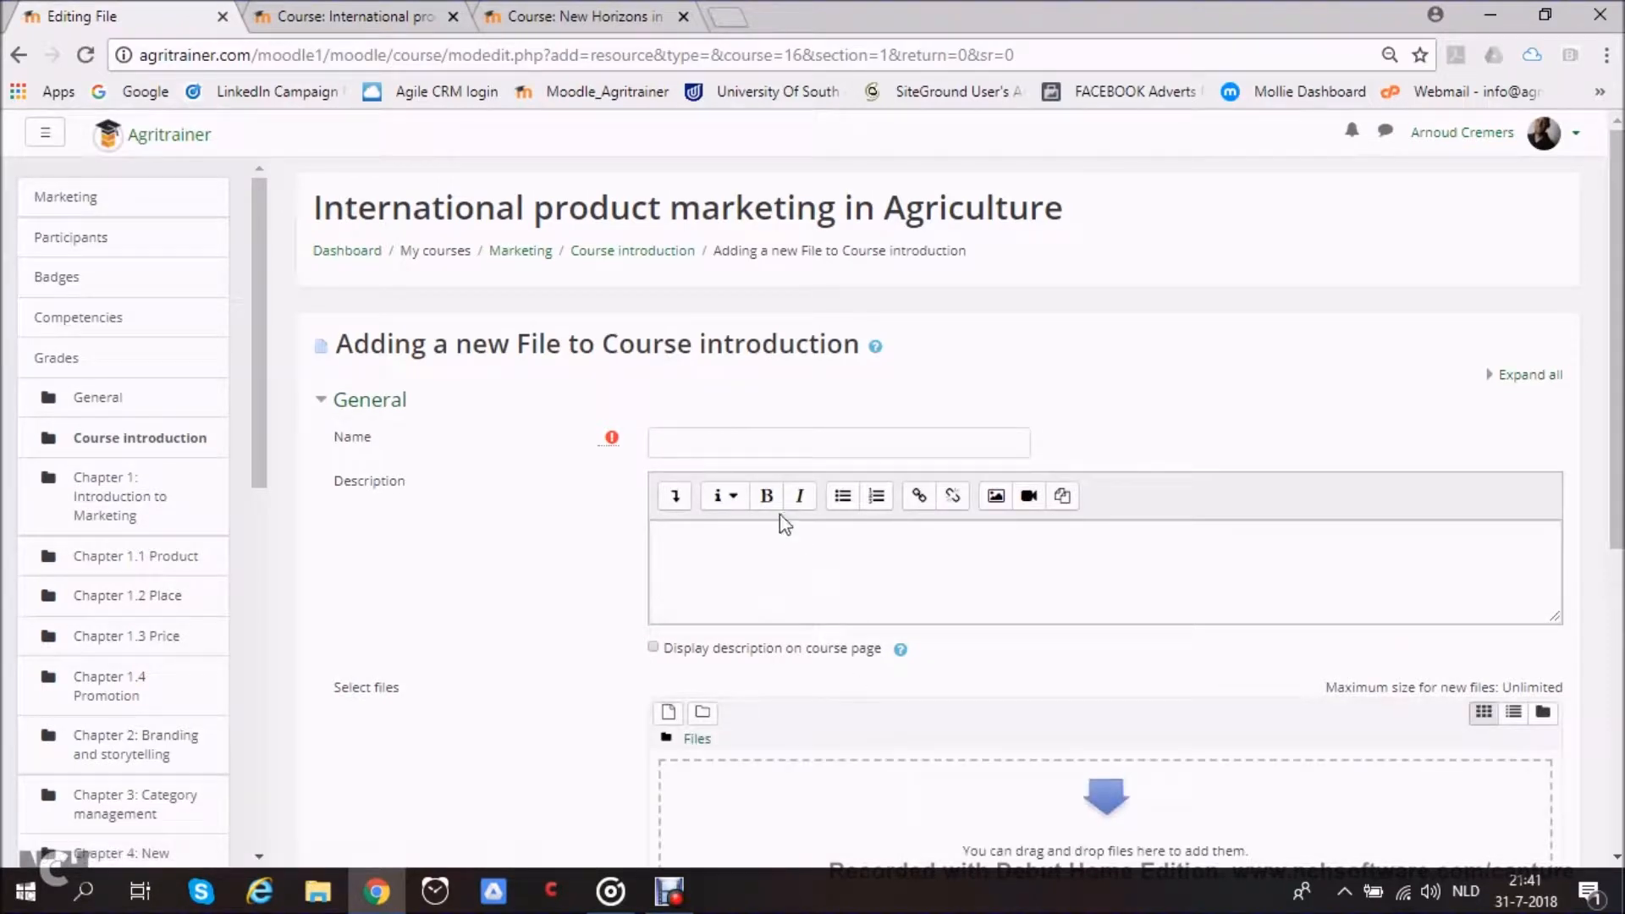
scroll(474, 339, "down", 1)
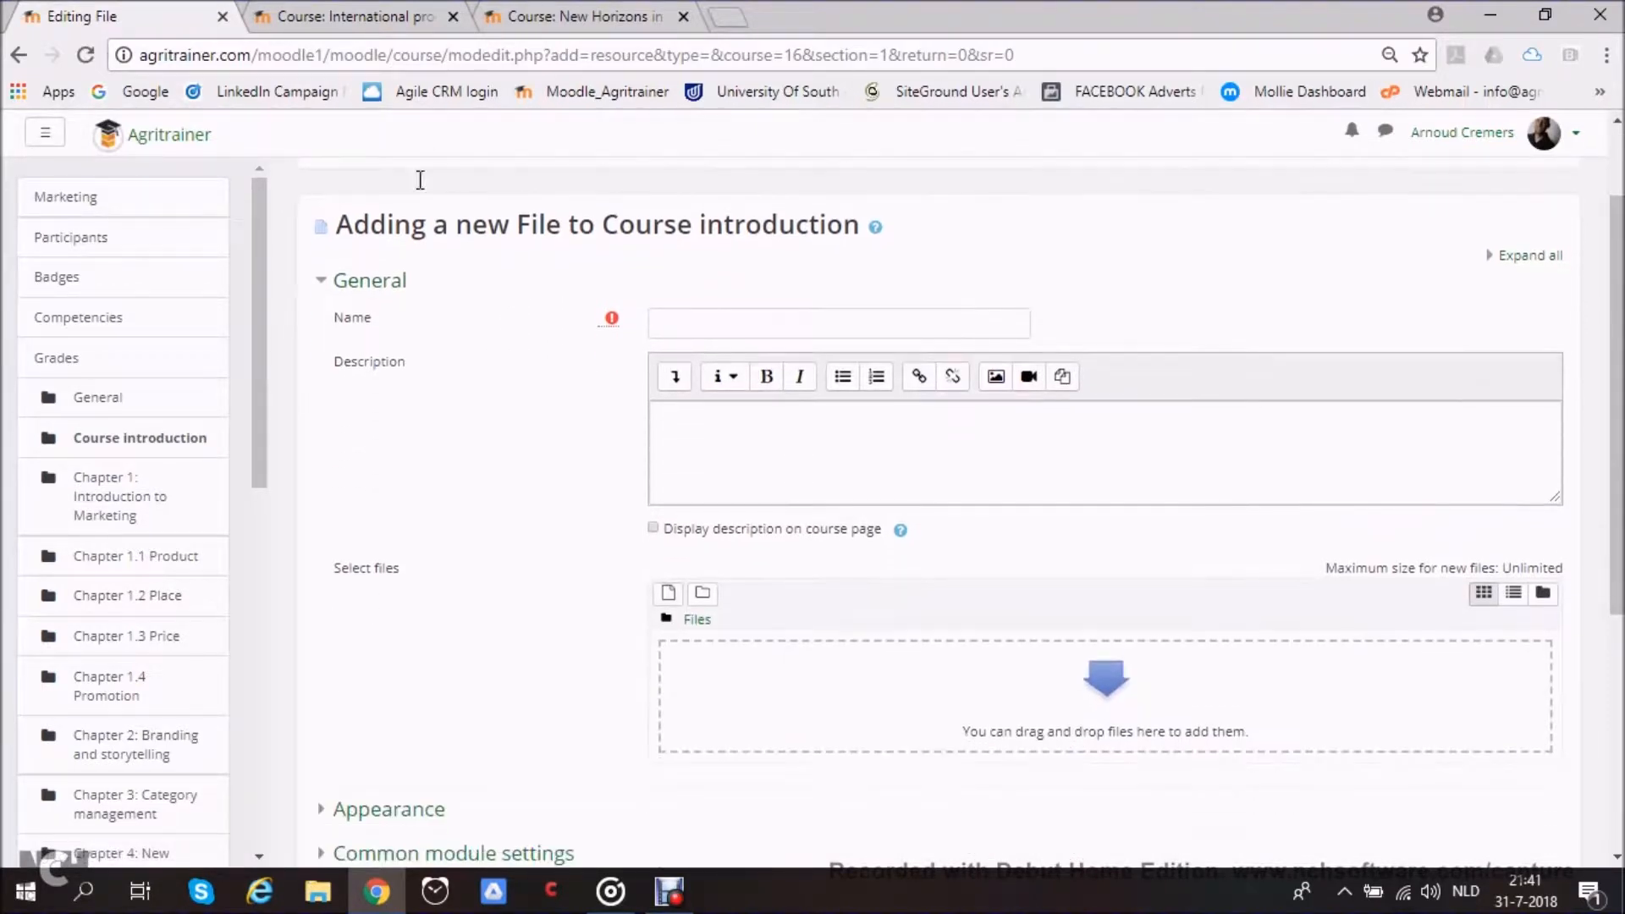
Open the existing "01 assignment Introduction day 1" file from the Marketing course in Word, view it, and return to the course page in Chrome
left_click(313, 16)
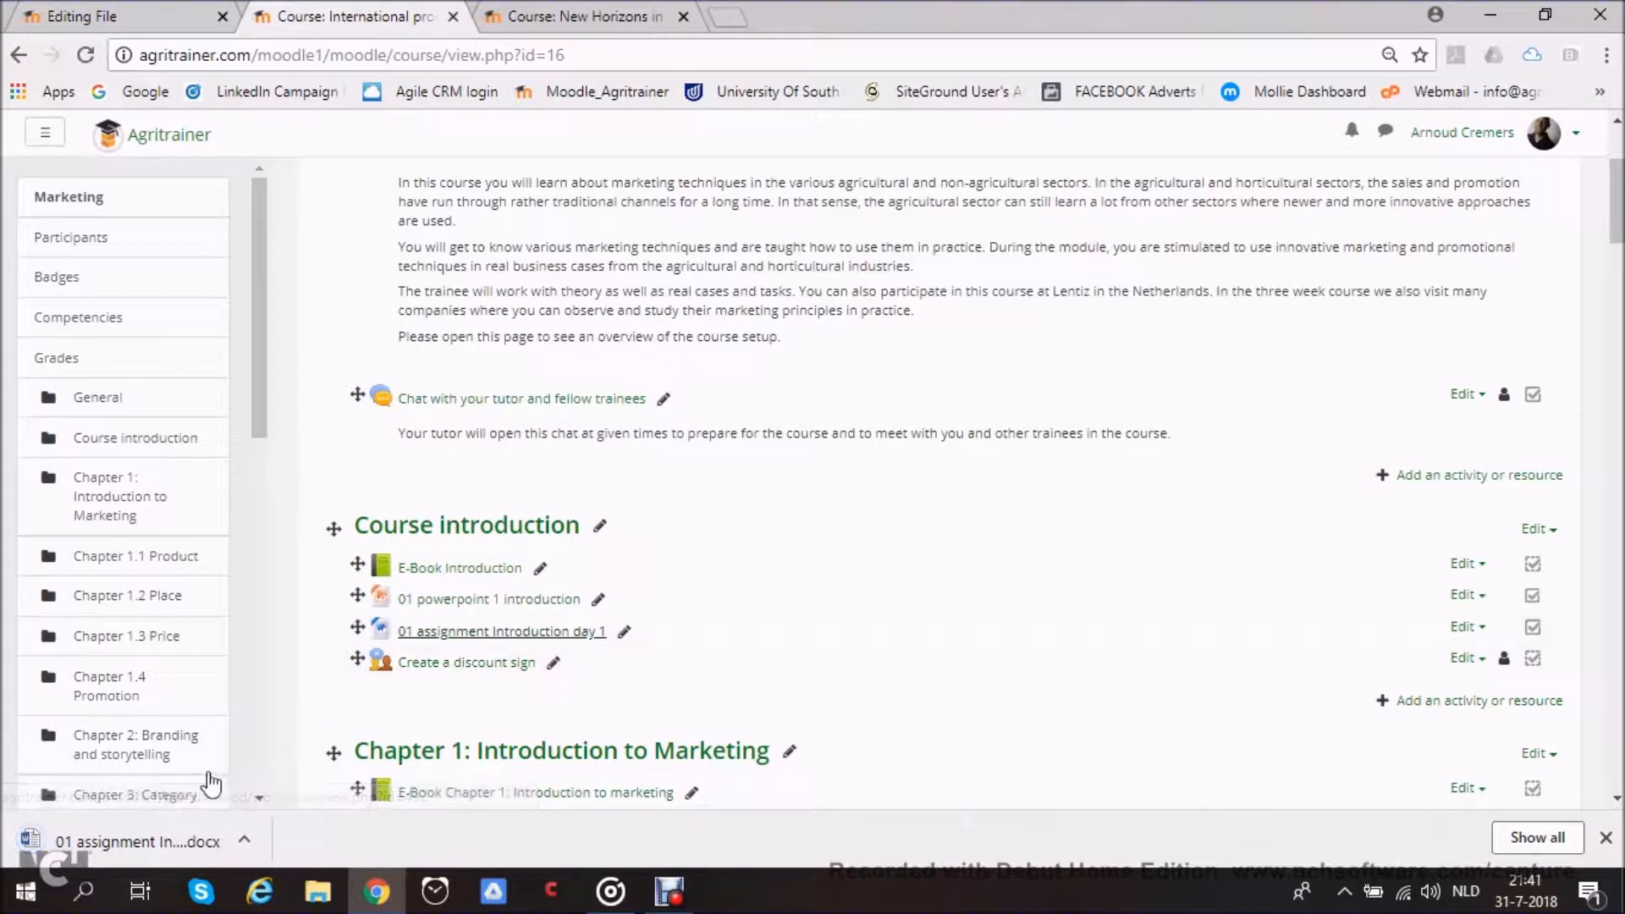
left_click(244, 839)
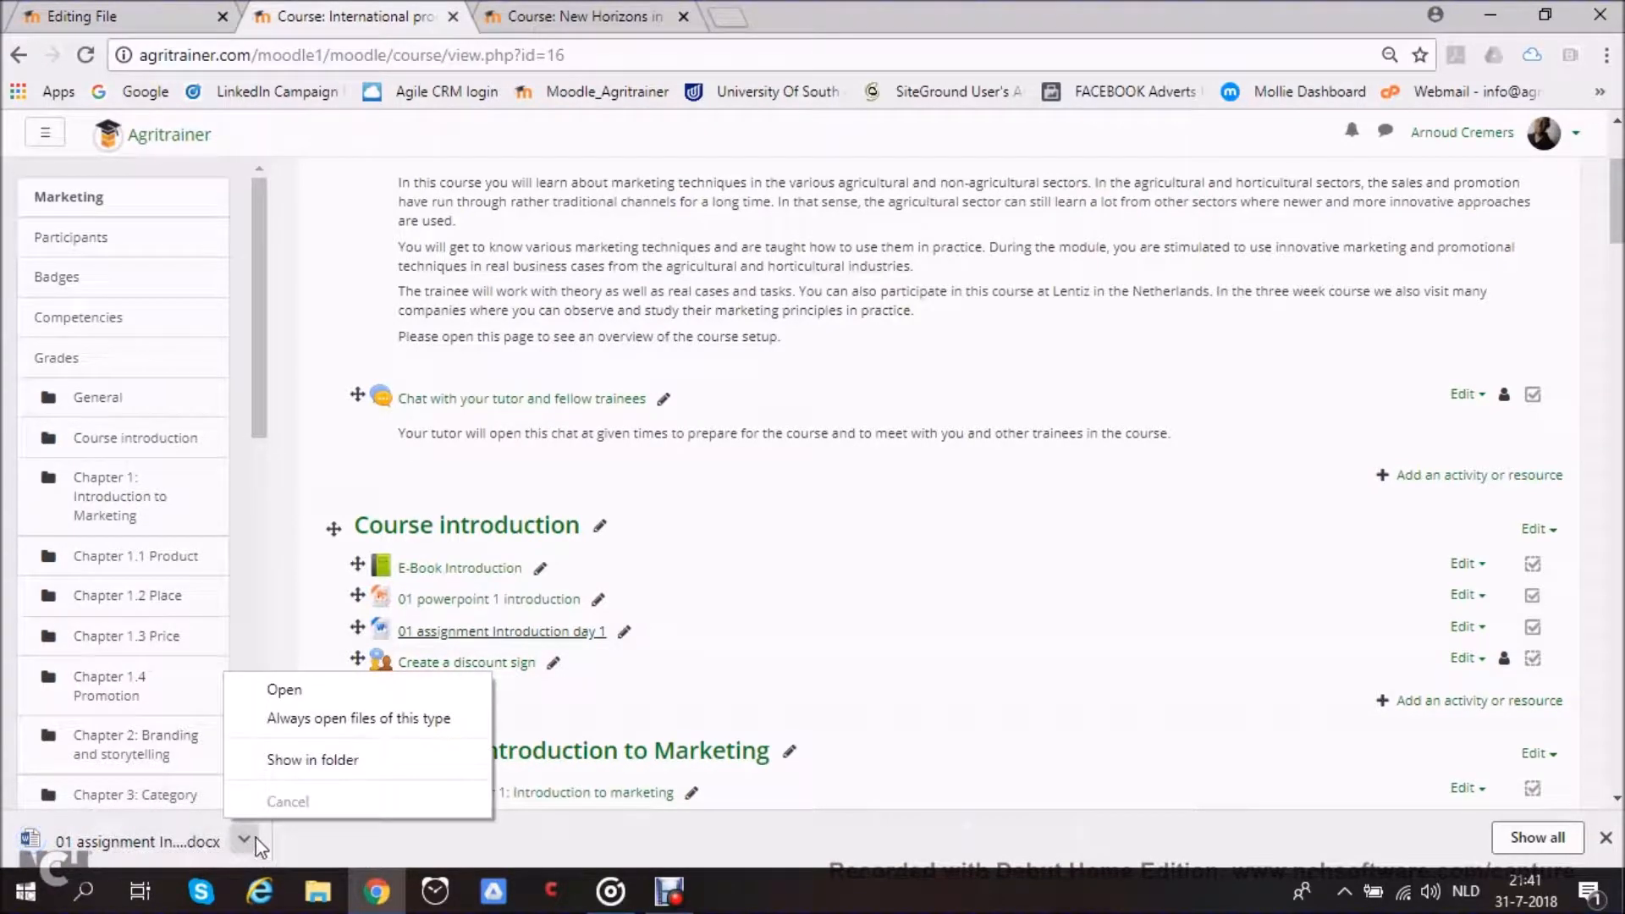
left_click(288, 692)
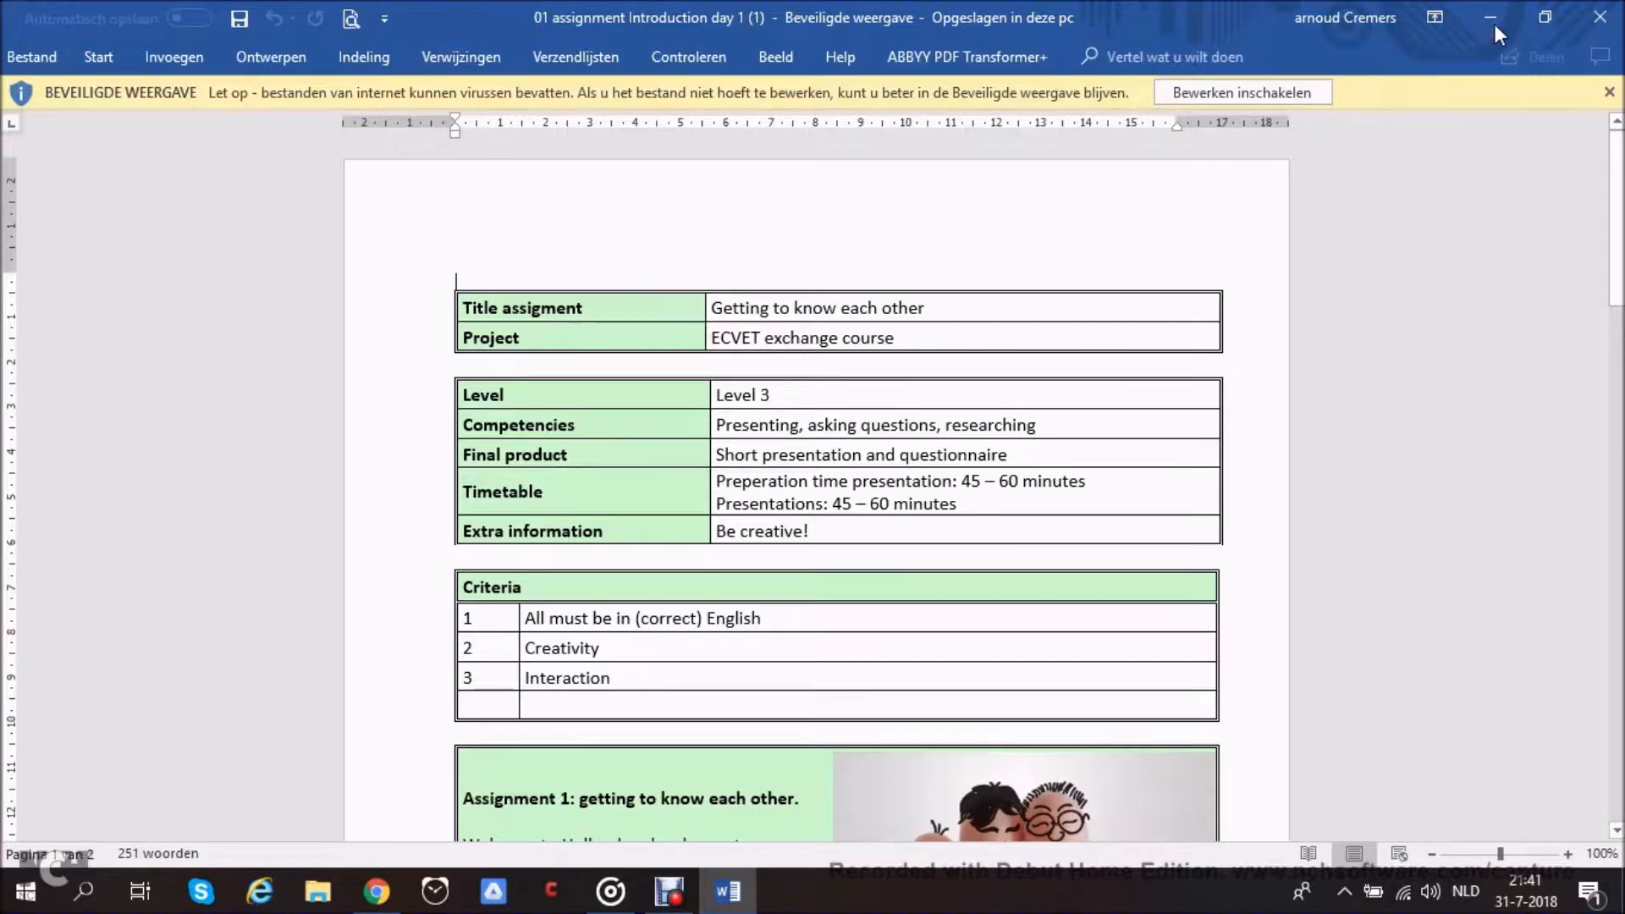
left_click(376, 891)
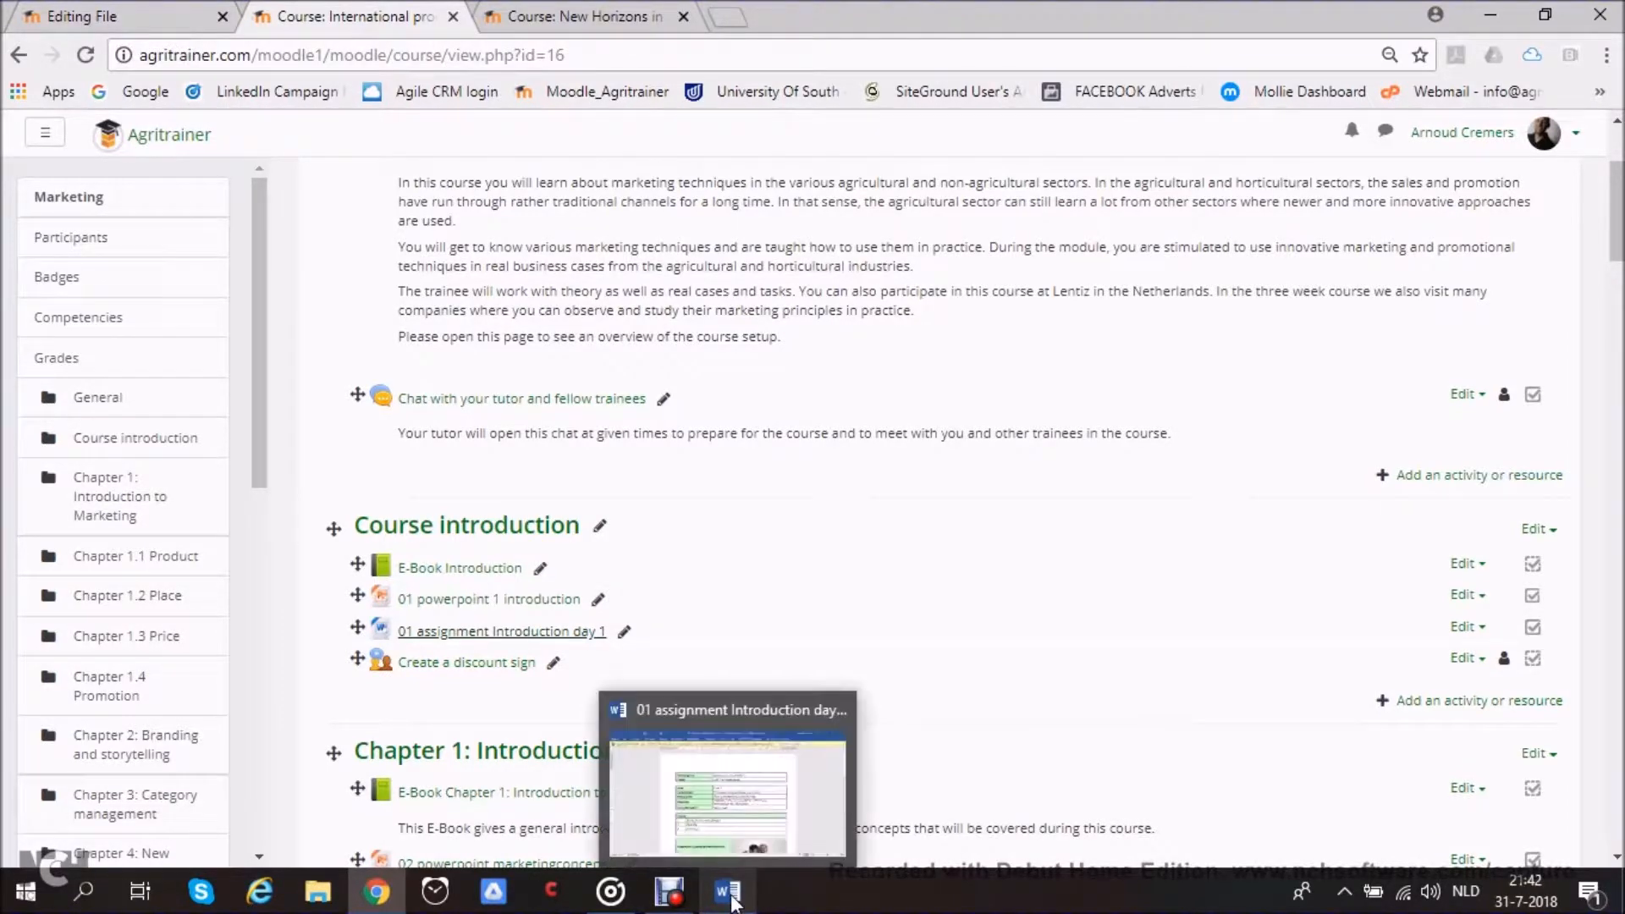
scroll(512, 650, "down", 1)
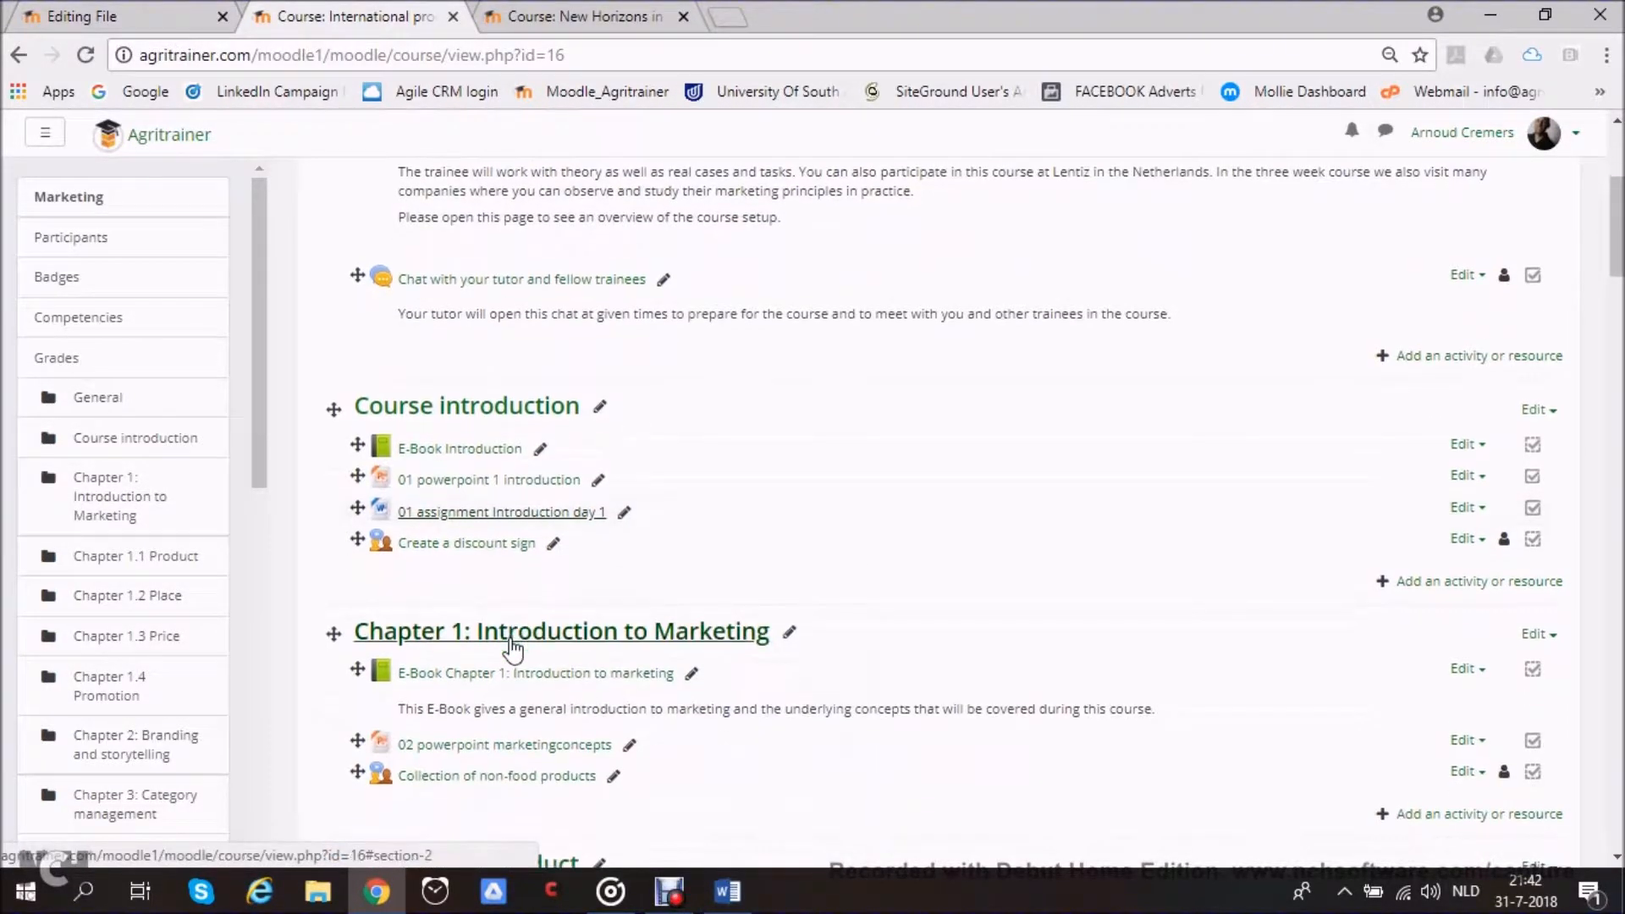
In the new File form, expand Activity completion and keep completion tracking at "Students can manually mark the activity as completed"
left_click(128, 13)
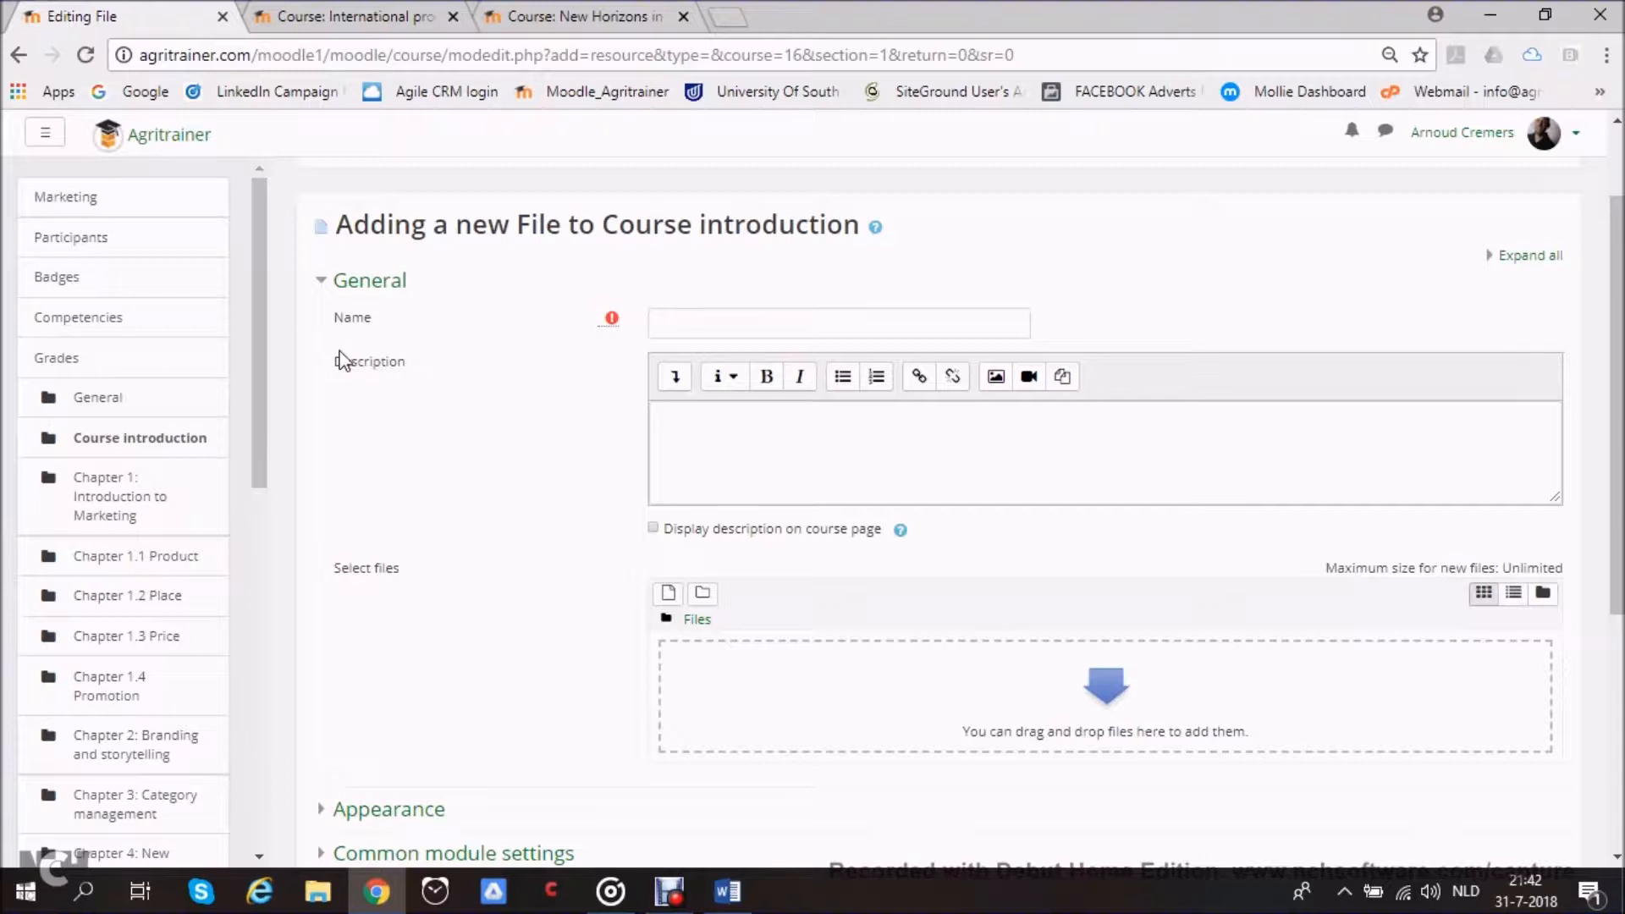
left_click(364, 15)
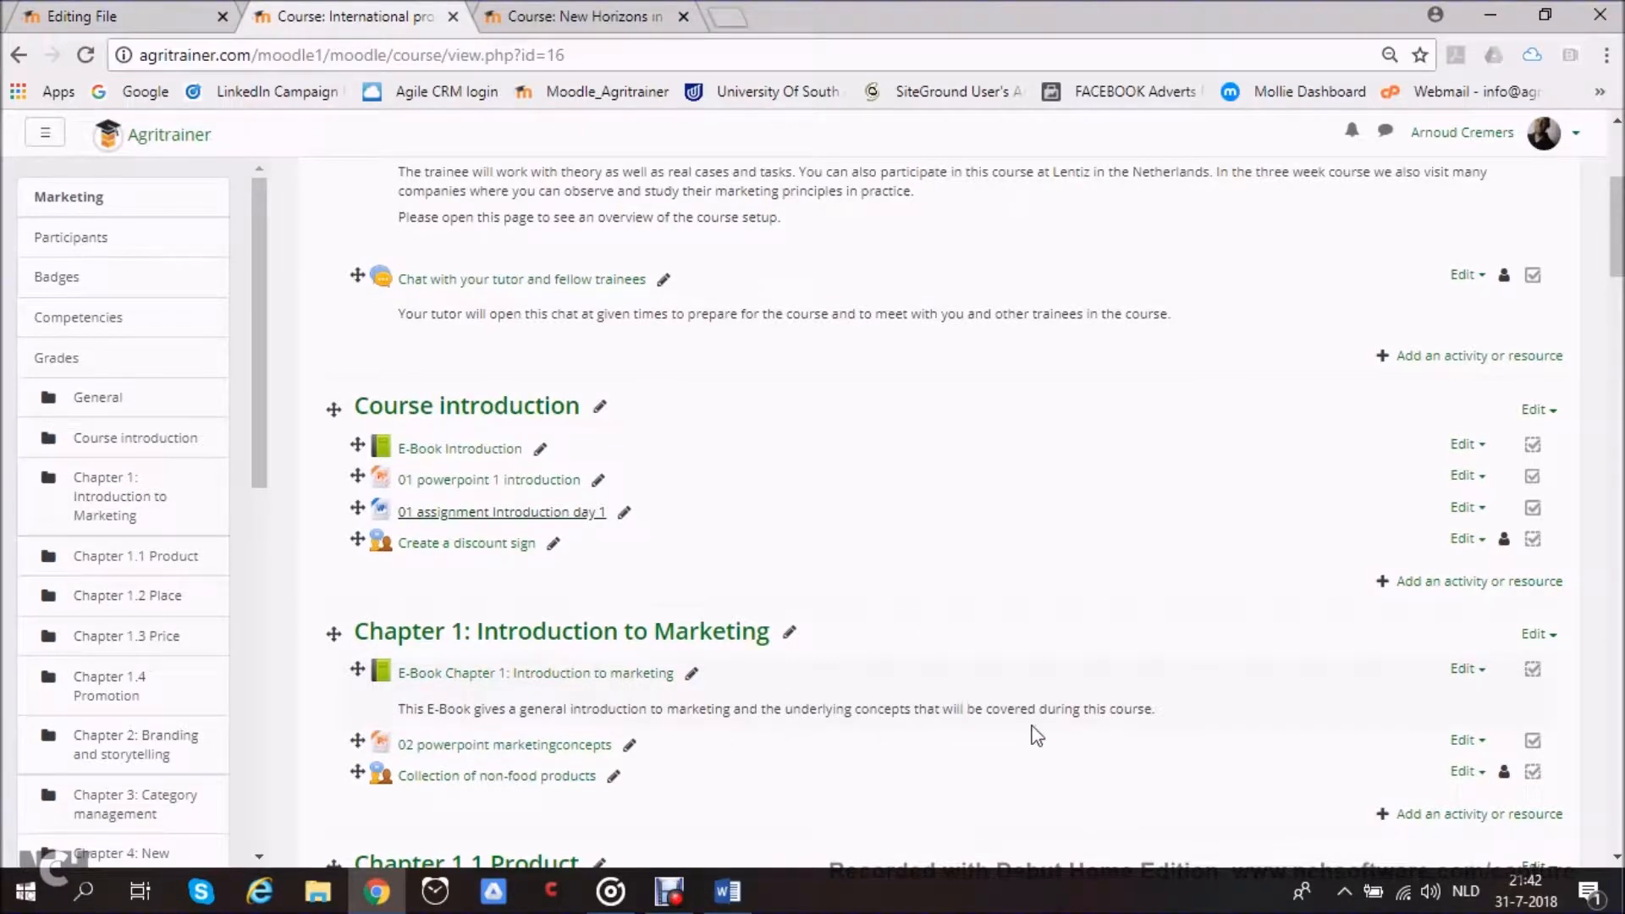
left_click(118, 11)
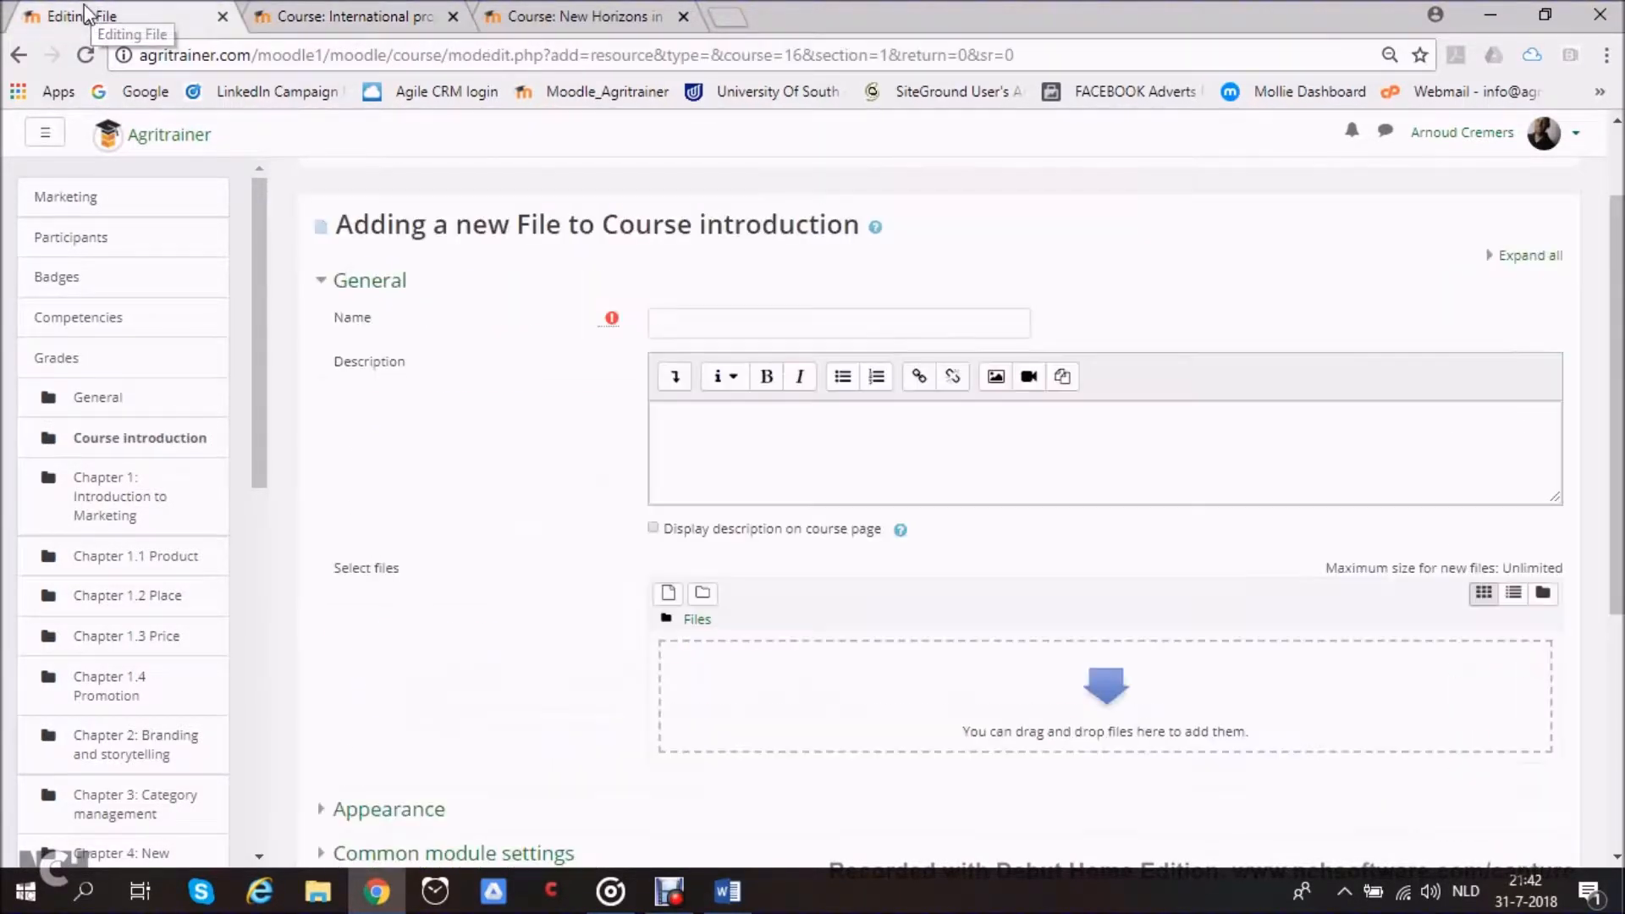
scroll(543, 524, "down", 4)
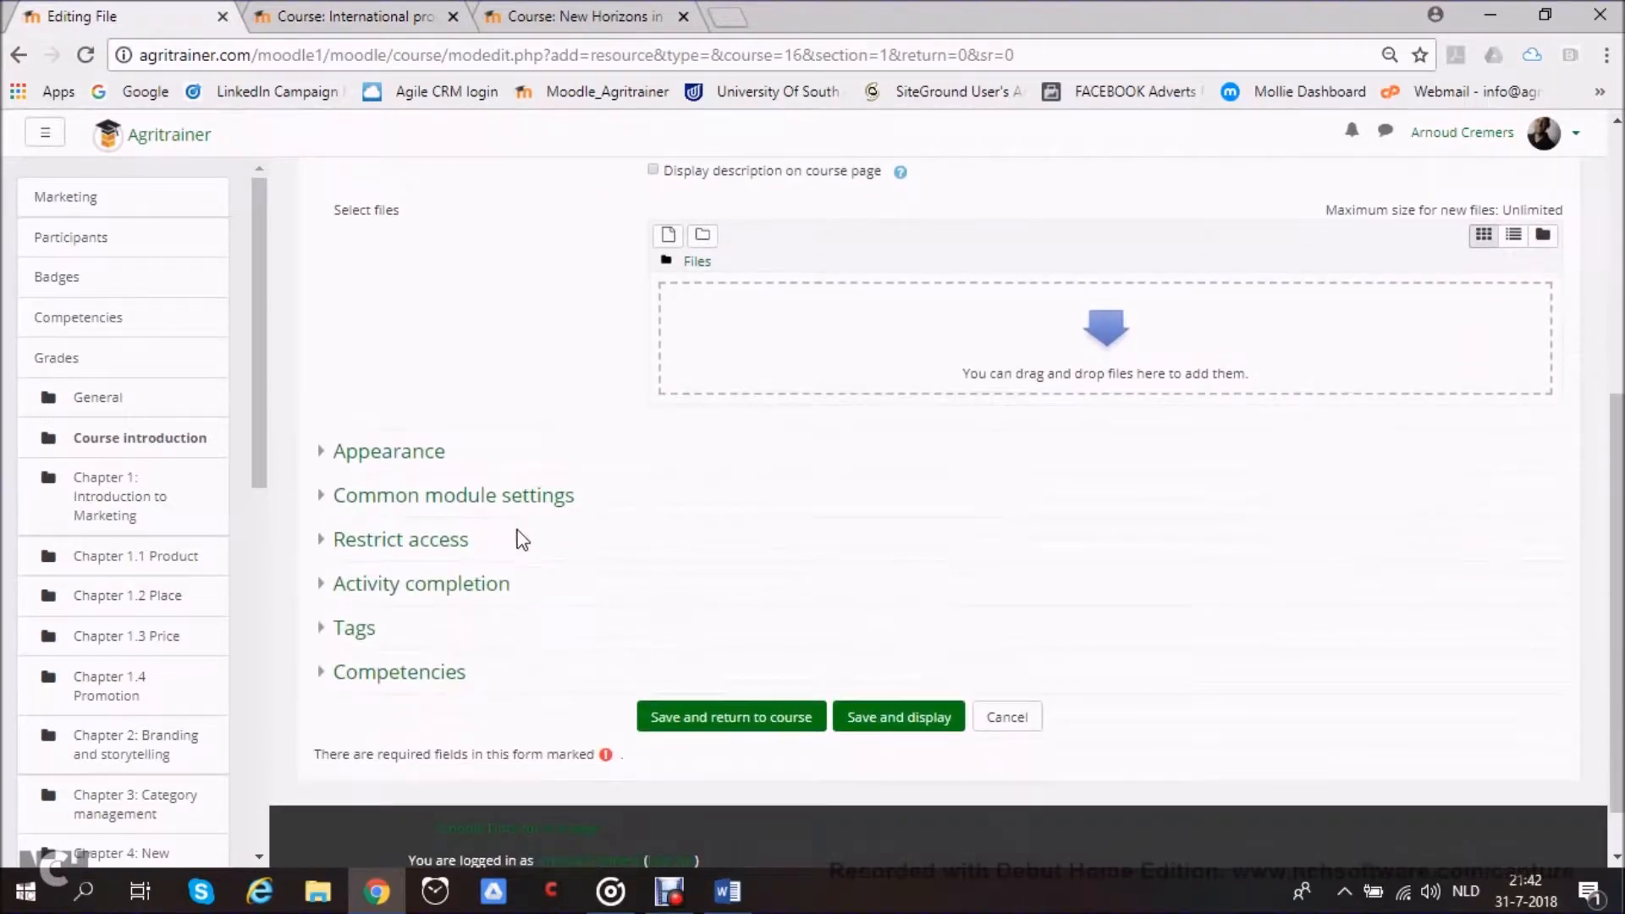
left_click(417, 588)
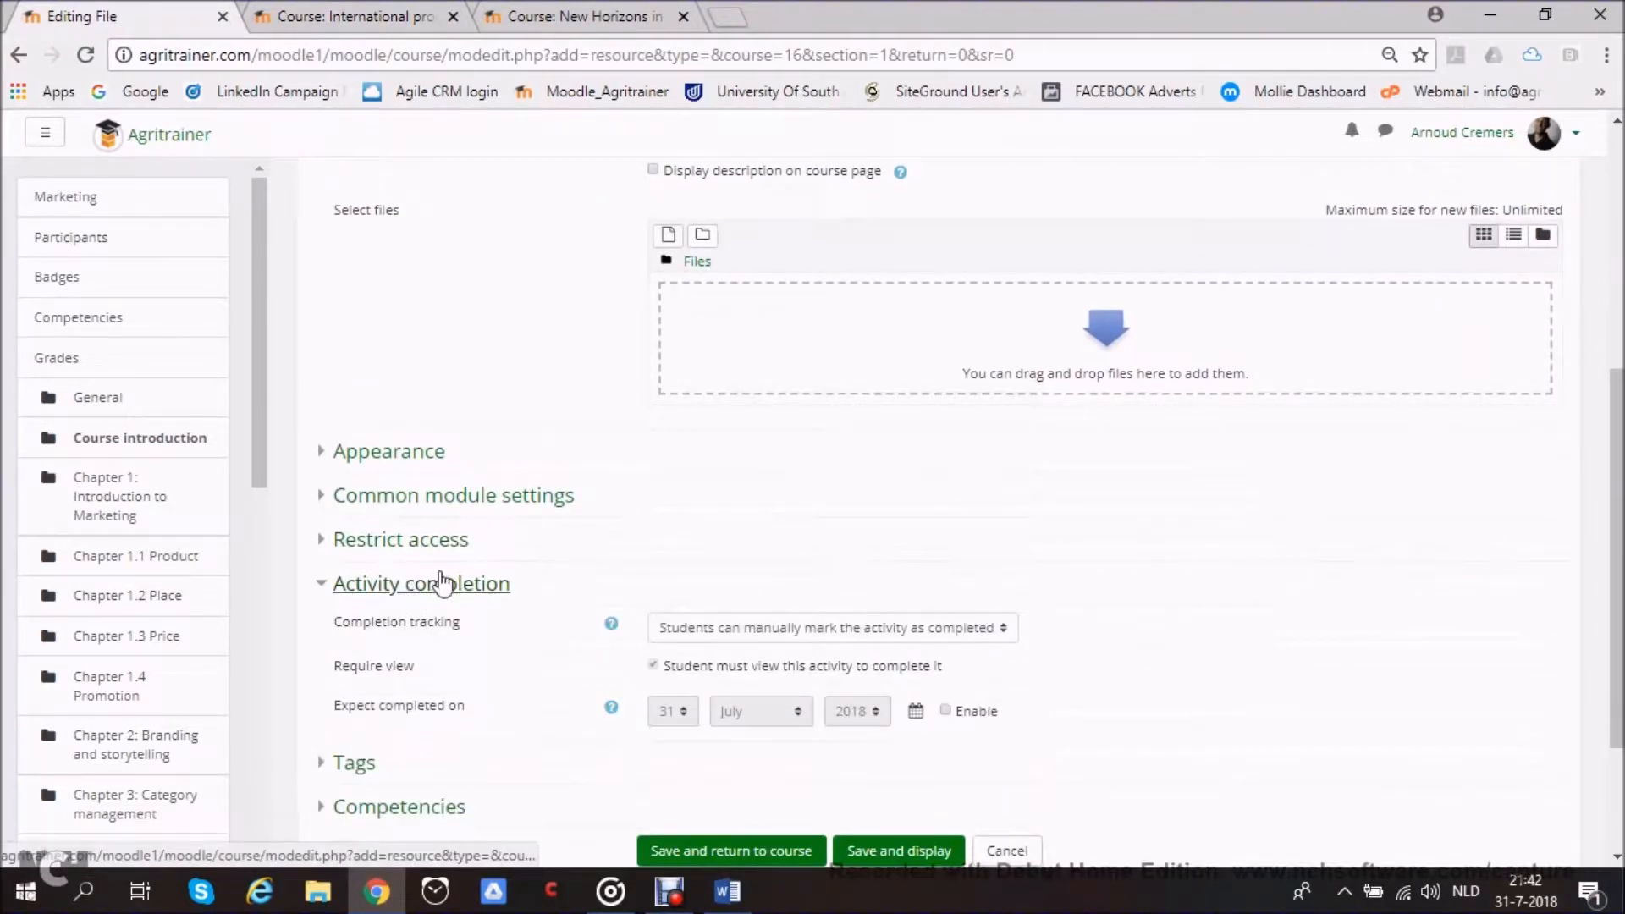
scroll(508, 588, "down", 1)
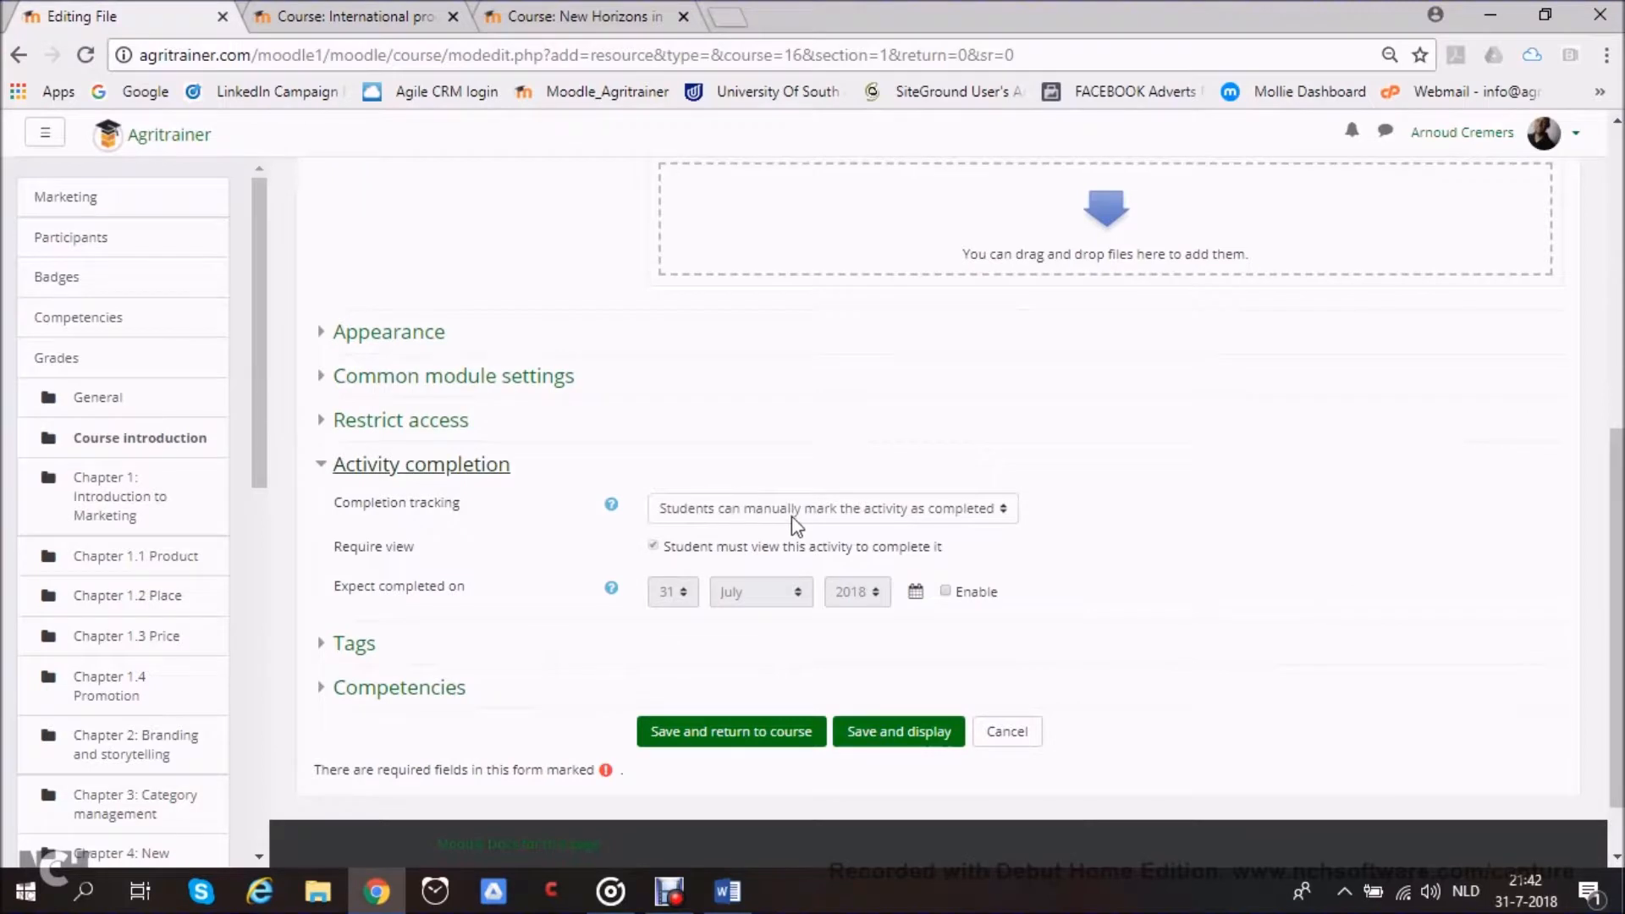
left_click(841, 516)
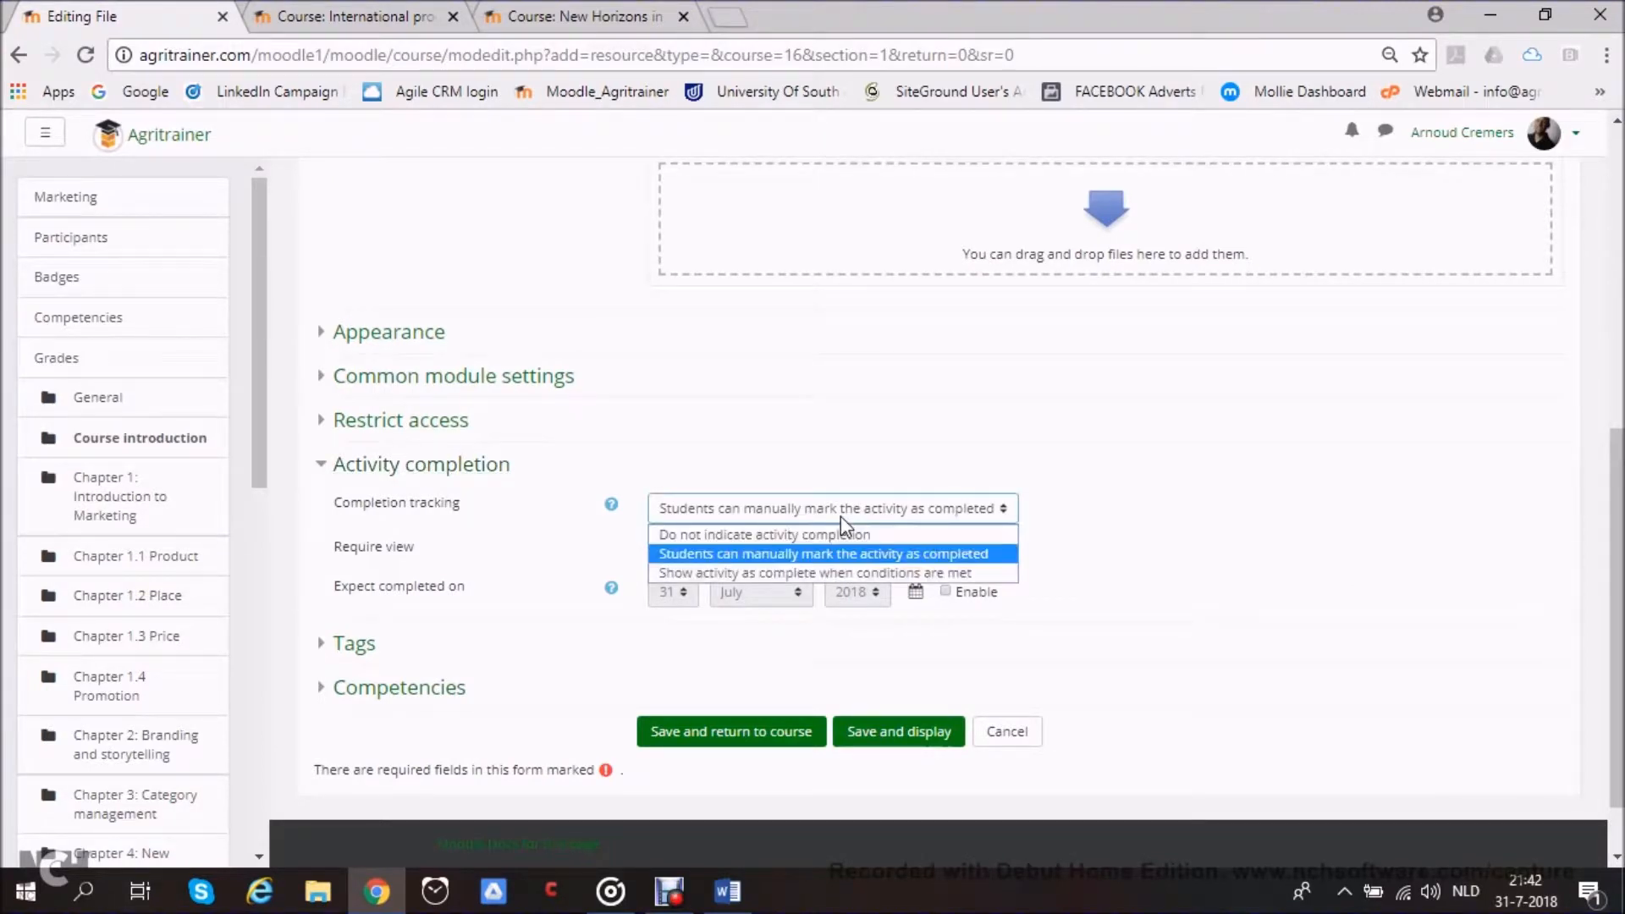
left_click(862, 555)
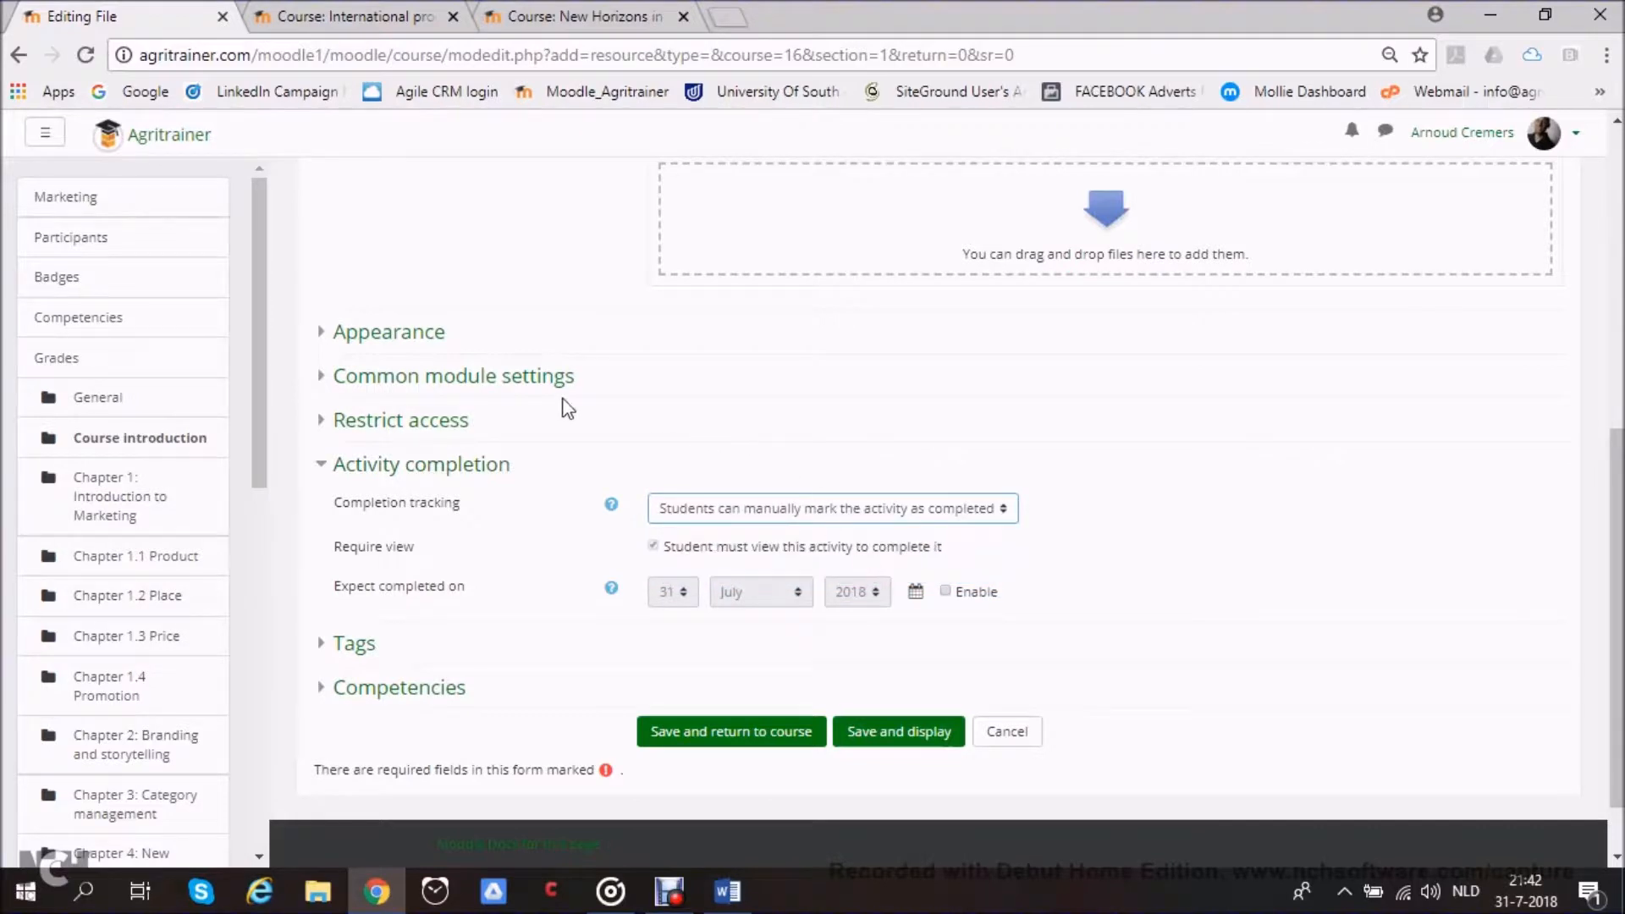
Collapse Activity completion, inspect the Competencies options of the new File, and cancel the form without saving
left_click(410, 466)
left_click(423, 623)
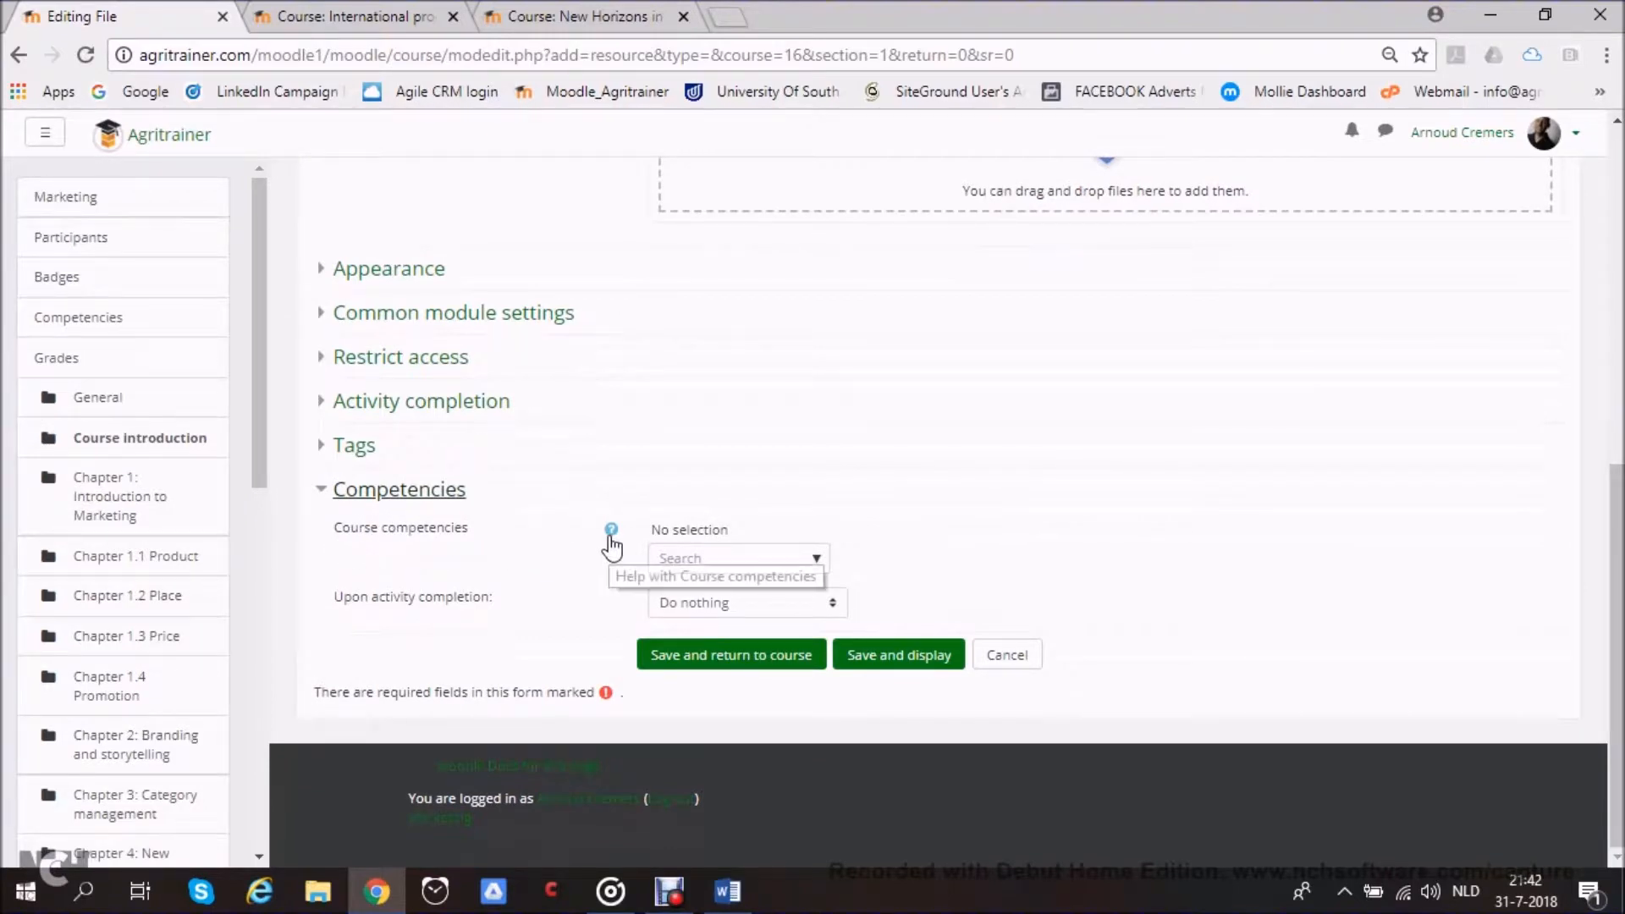
left_click(696, 558)
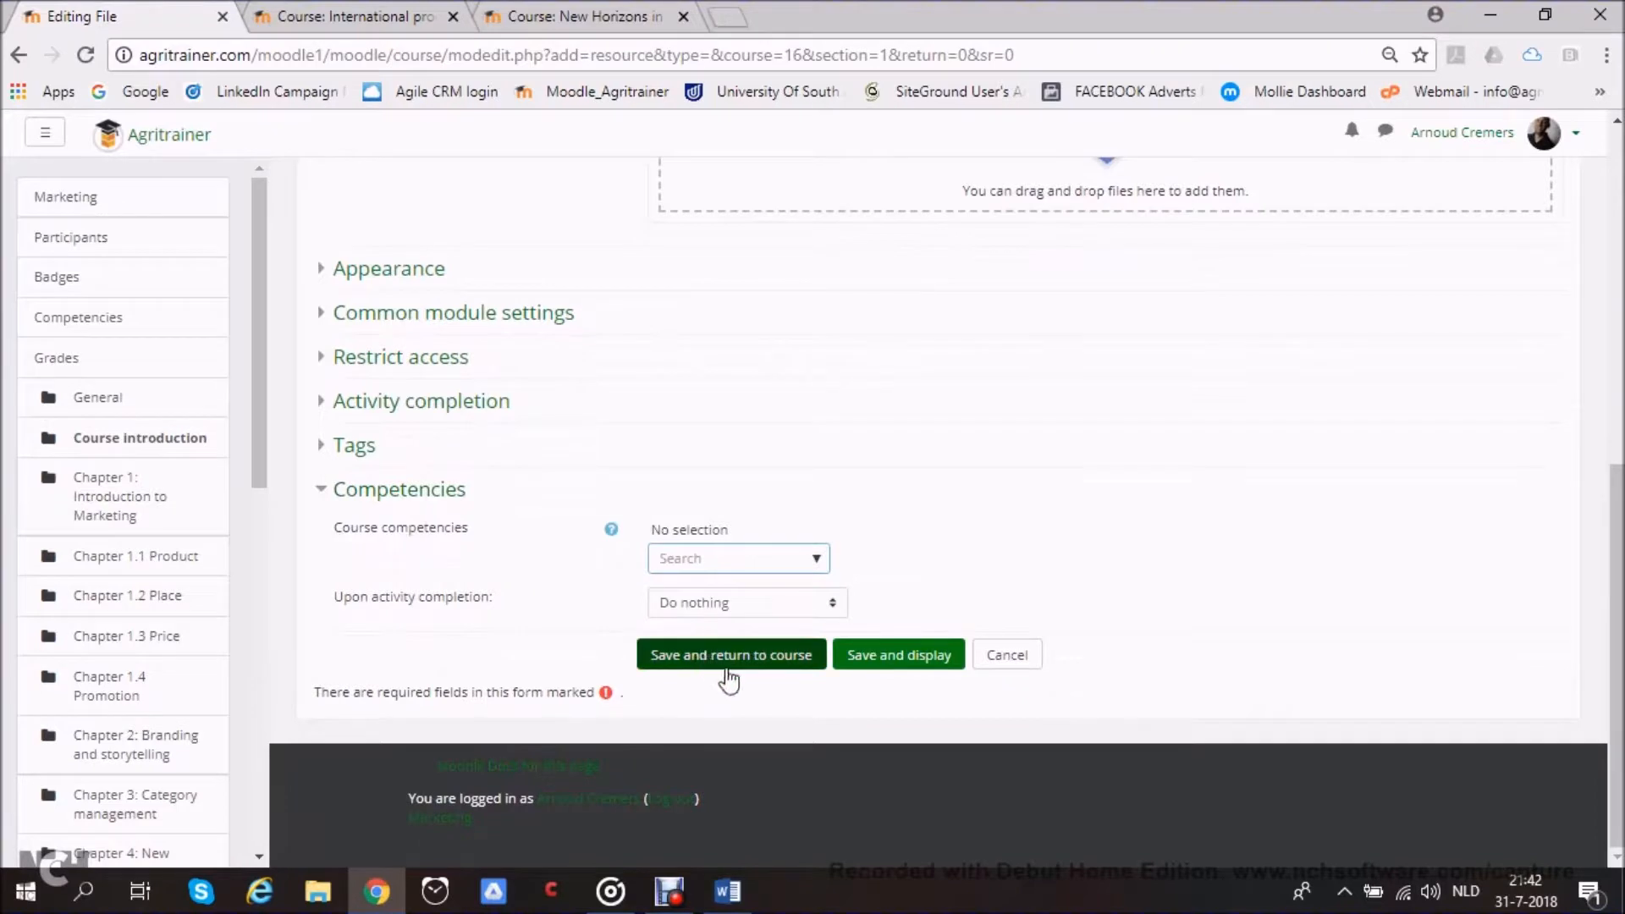
left_click(997, 658)
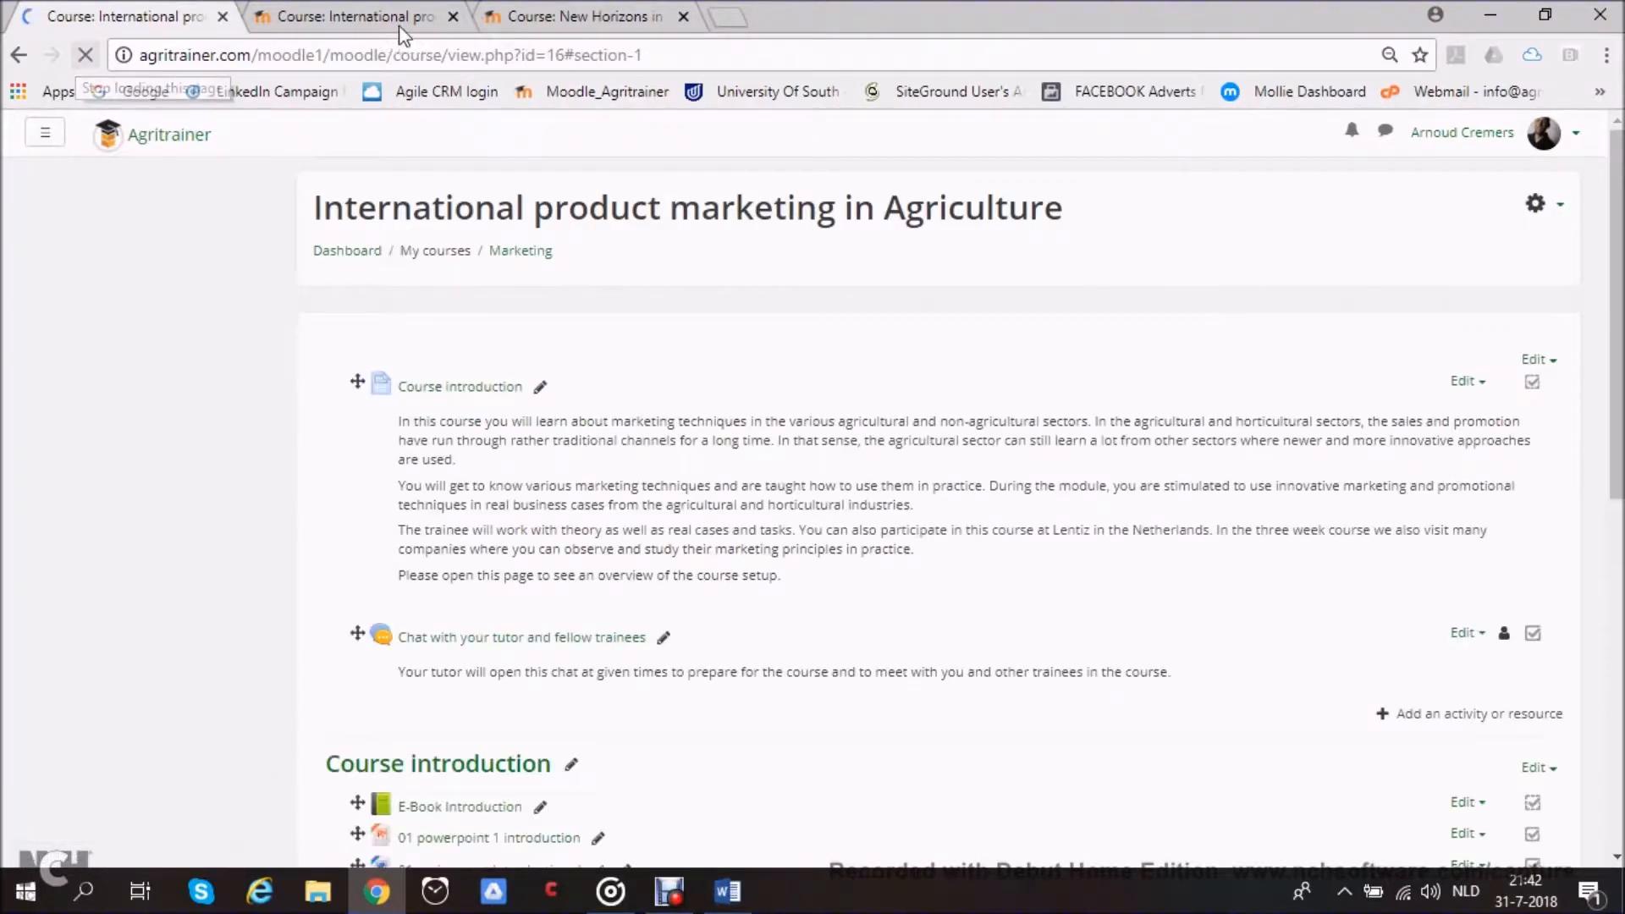
Check the Introduction section of the New Horizons pig course, return to the Marketing course and view its editing options
left_click(544, 17)
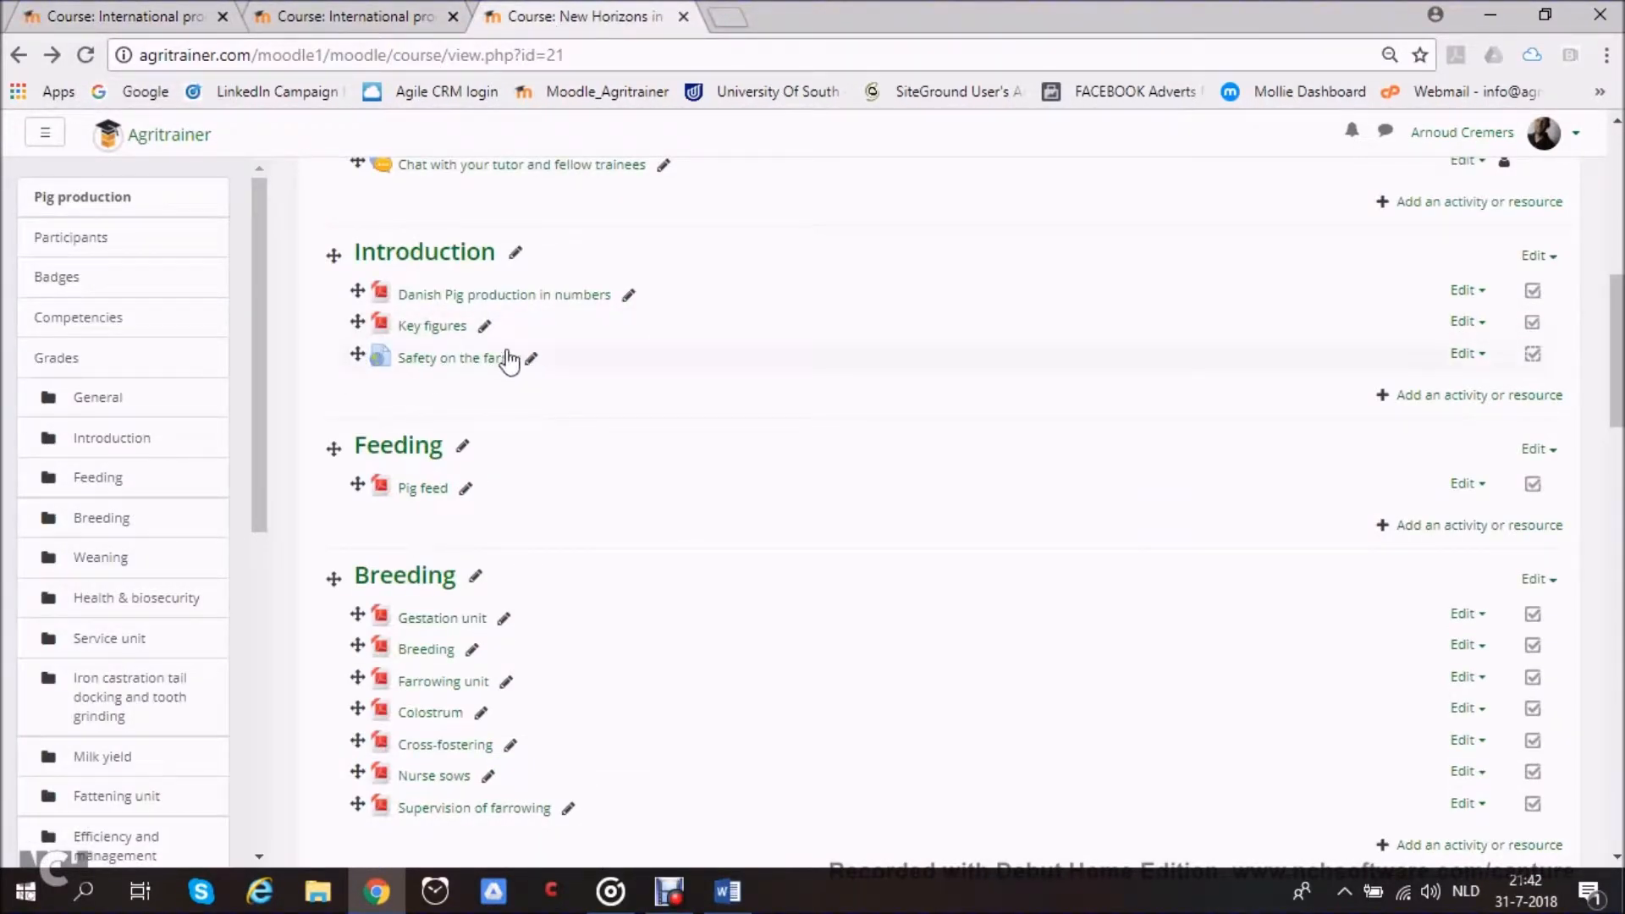
left_click(177, 35)
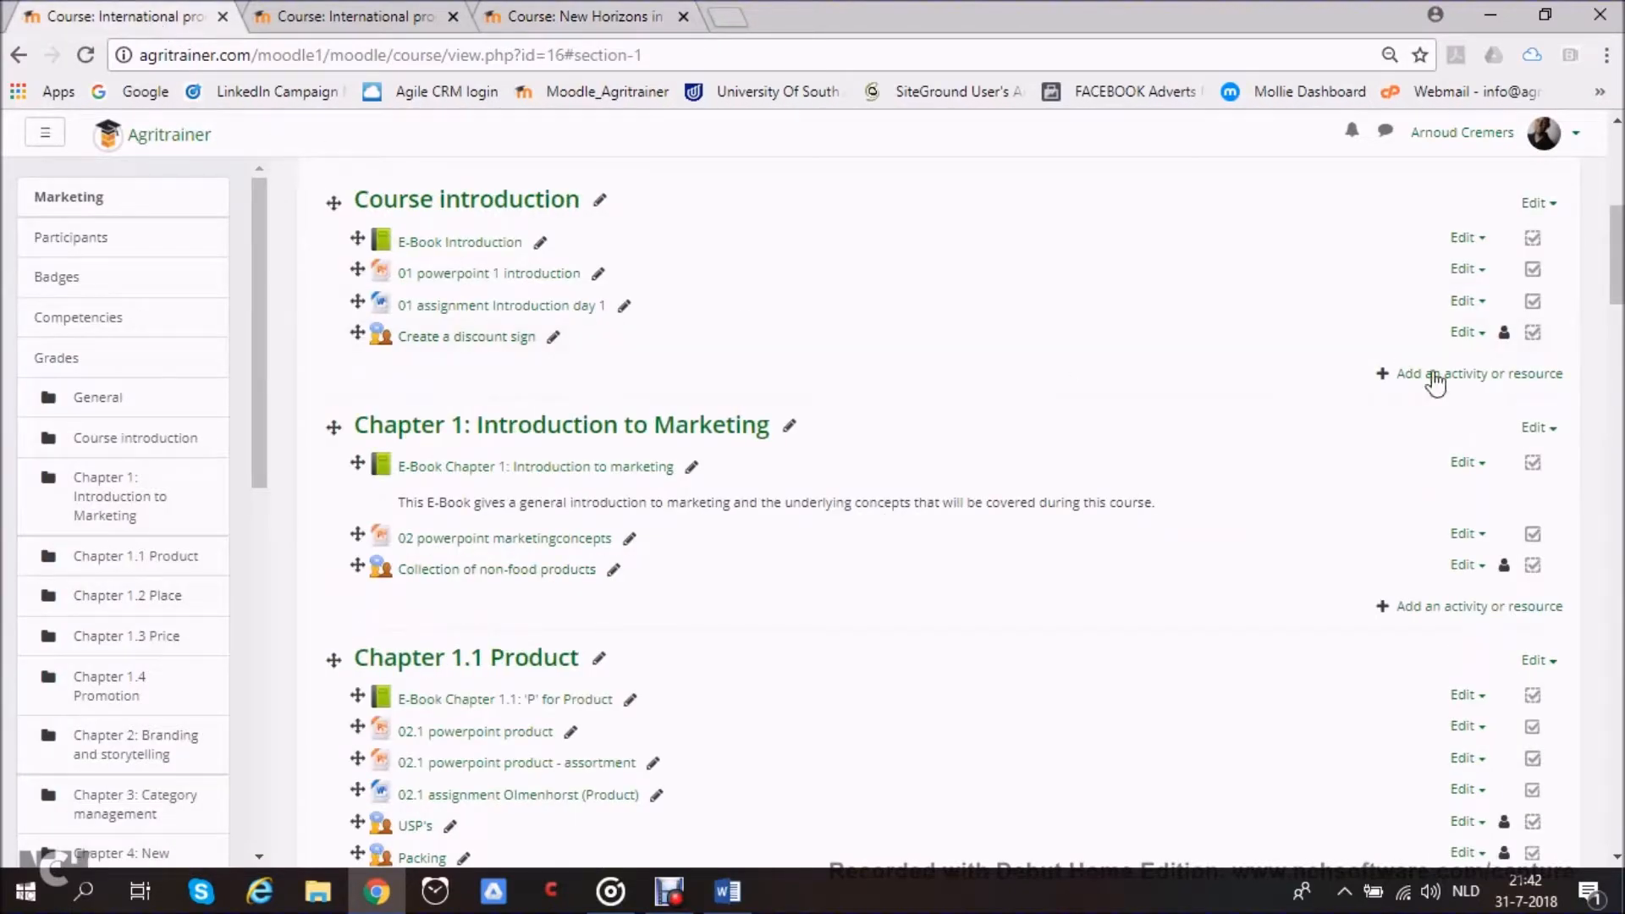
left_click_drag(1614, 280, 1605, 213)
left_click(1553, 208)
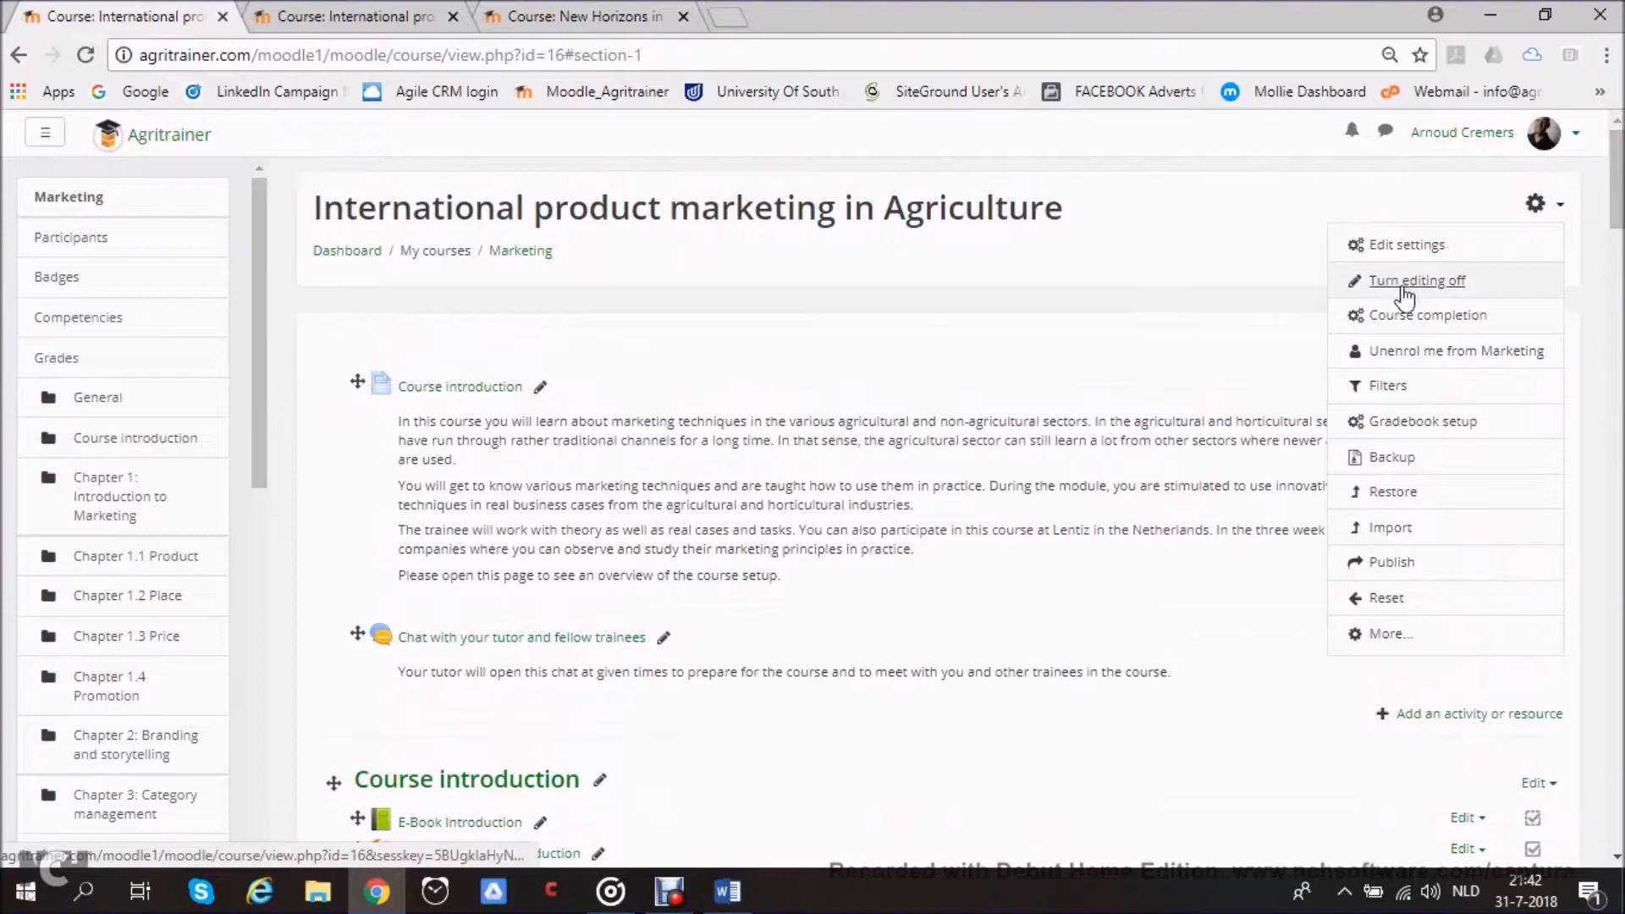
left_click(1585, 296)
Start adding a URL resource to the Course introduction section of the Marketing course
scroll(1481, 669, "down", 3)
scroll(1439, 617, "down", 1)
left_click(1414, 596)
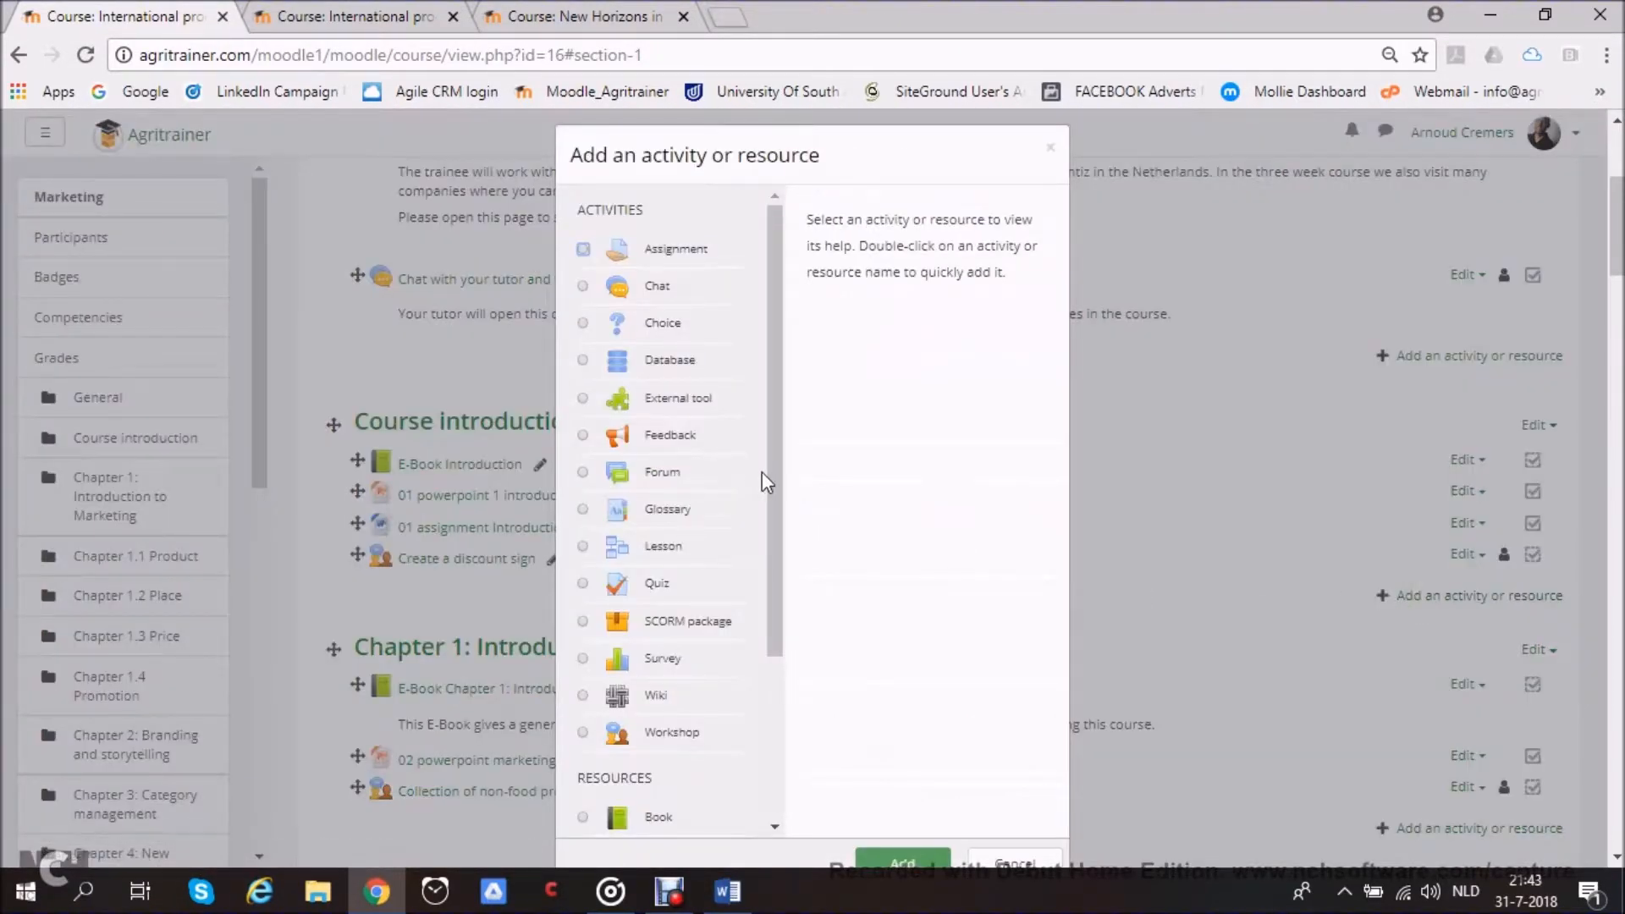
scroll(765, 513, "down", 3)
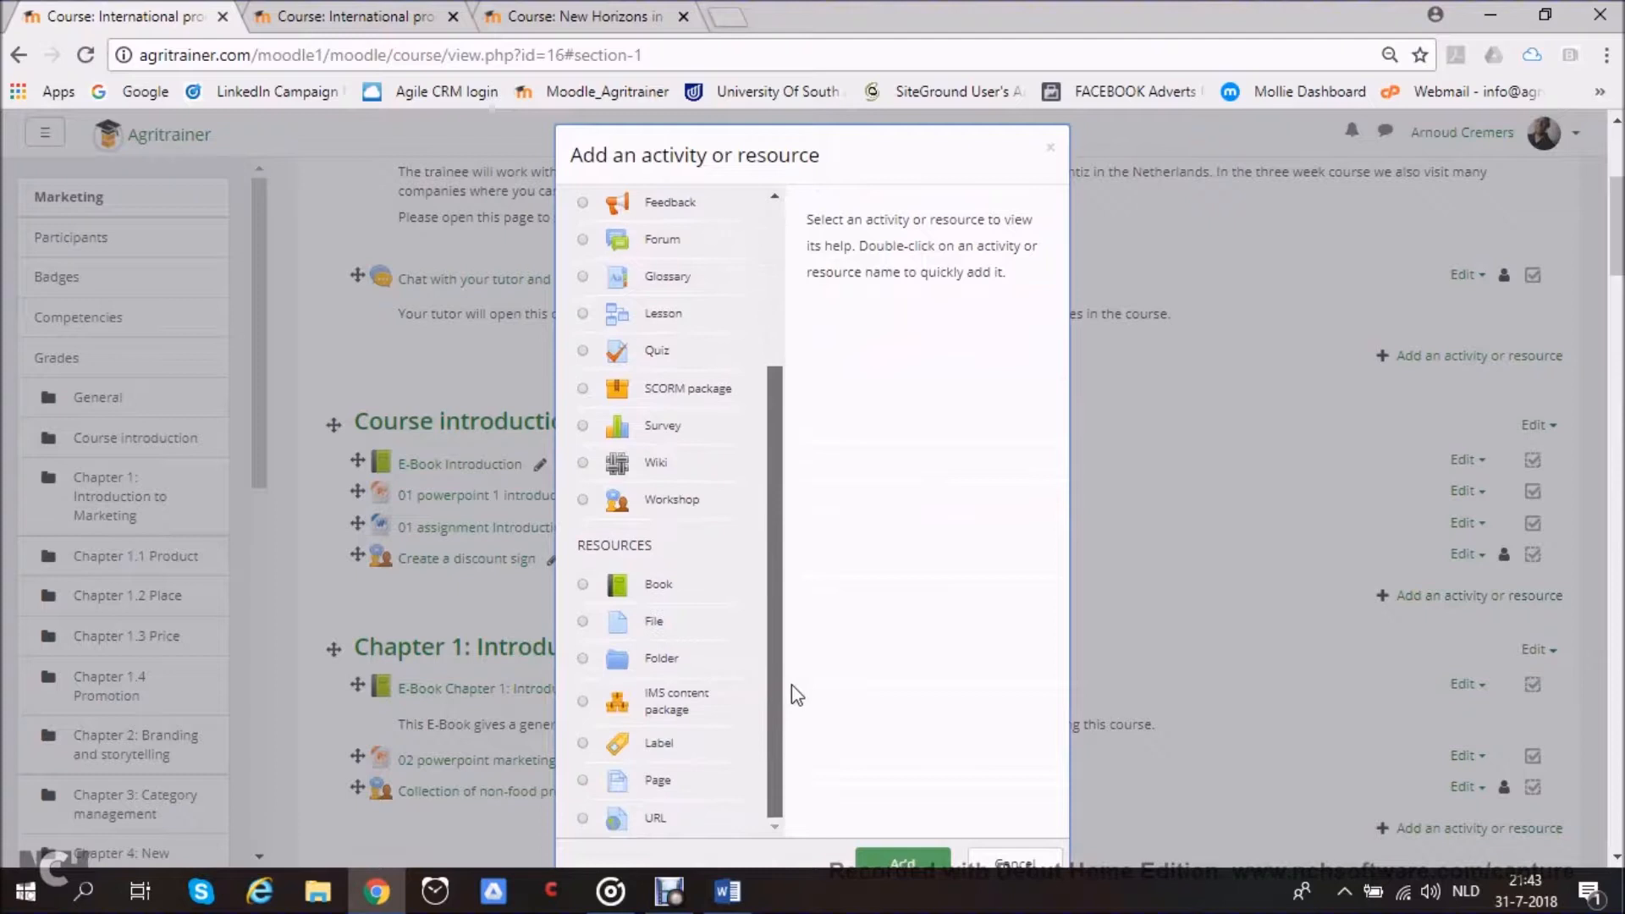
left_click(655, 820)
scroll(931, 735, "down", 2)
left_click(904, 745)
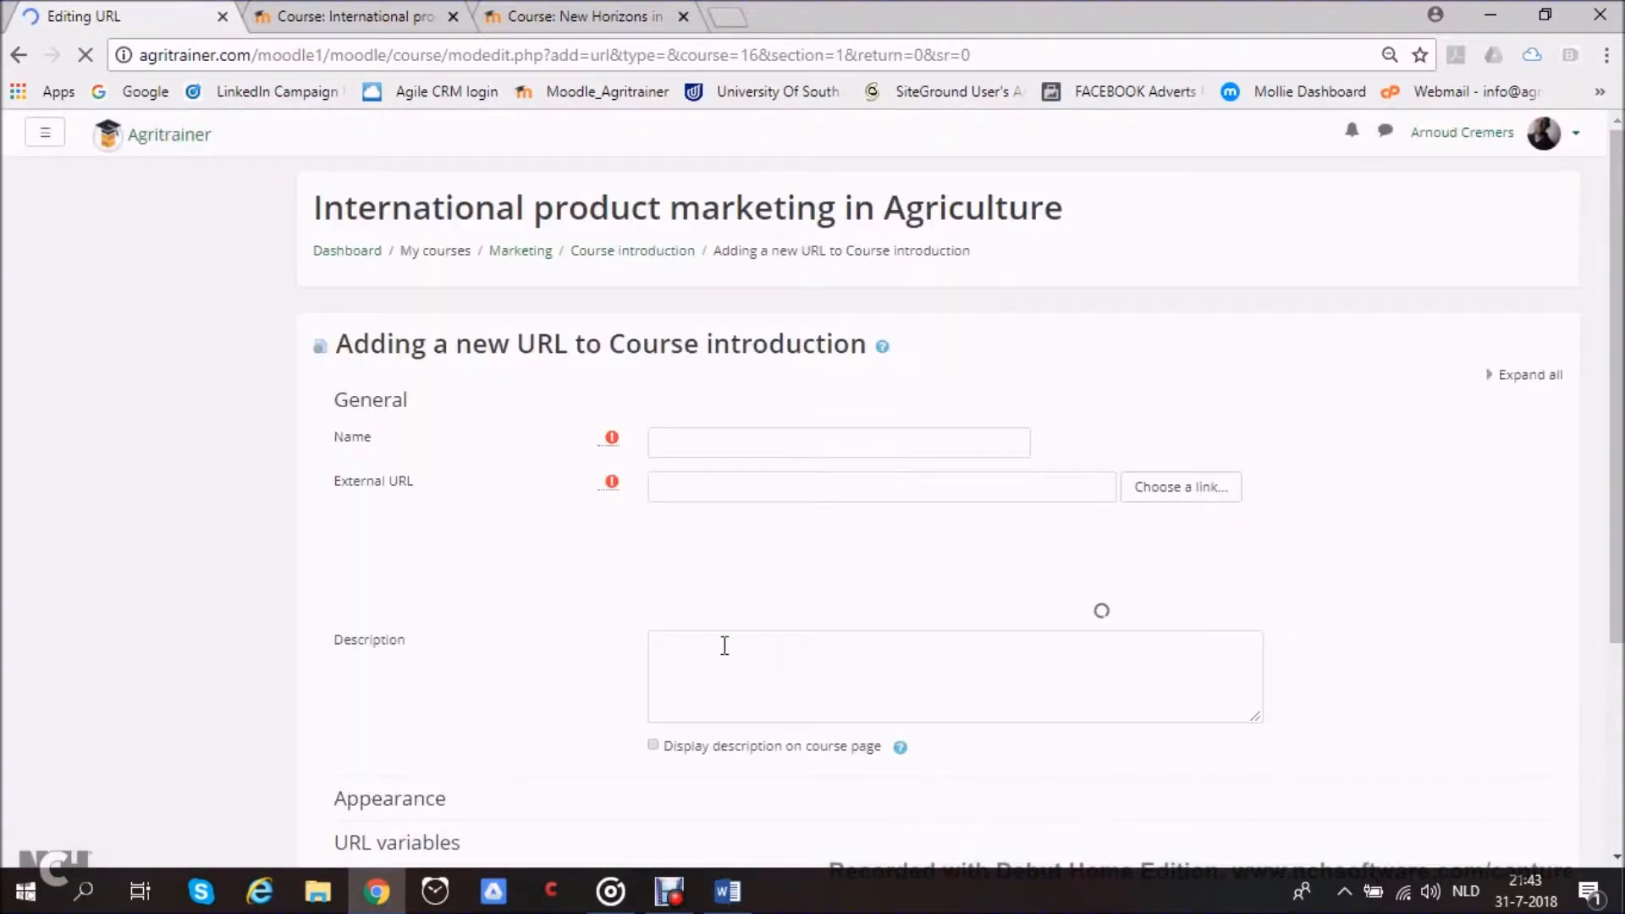
Open the "Safety on the farm" link in the pig production course and view the external page it leads to
left_click(571, 17)
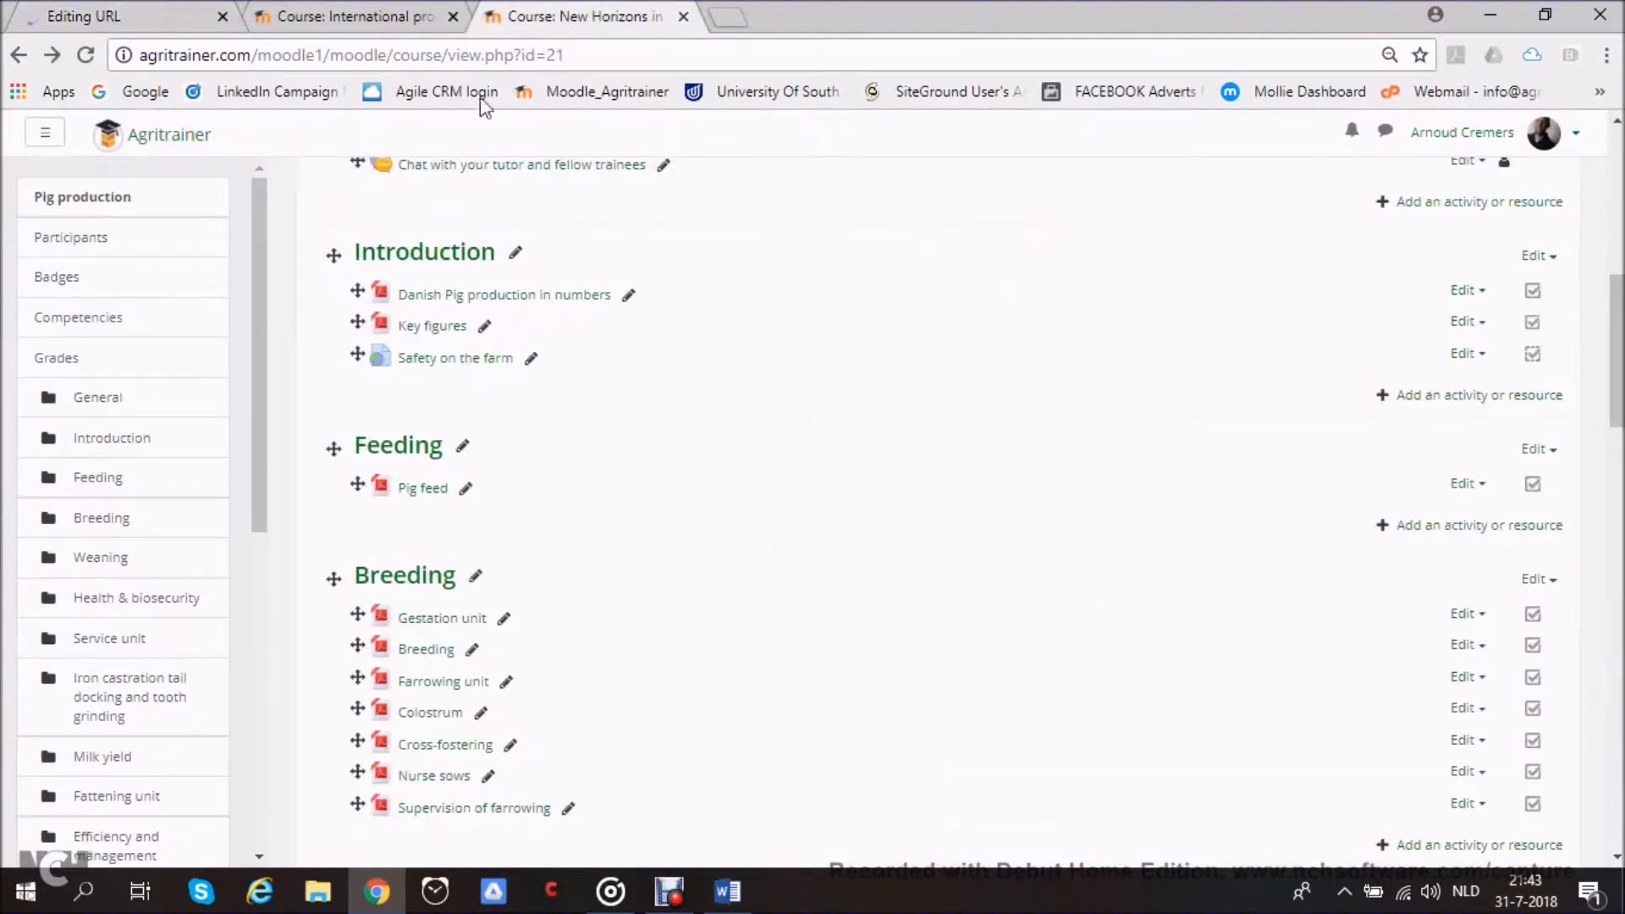
left_click(470, 360)
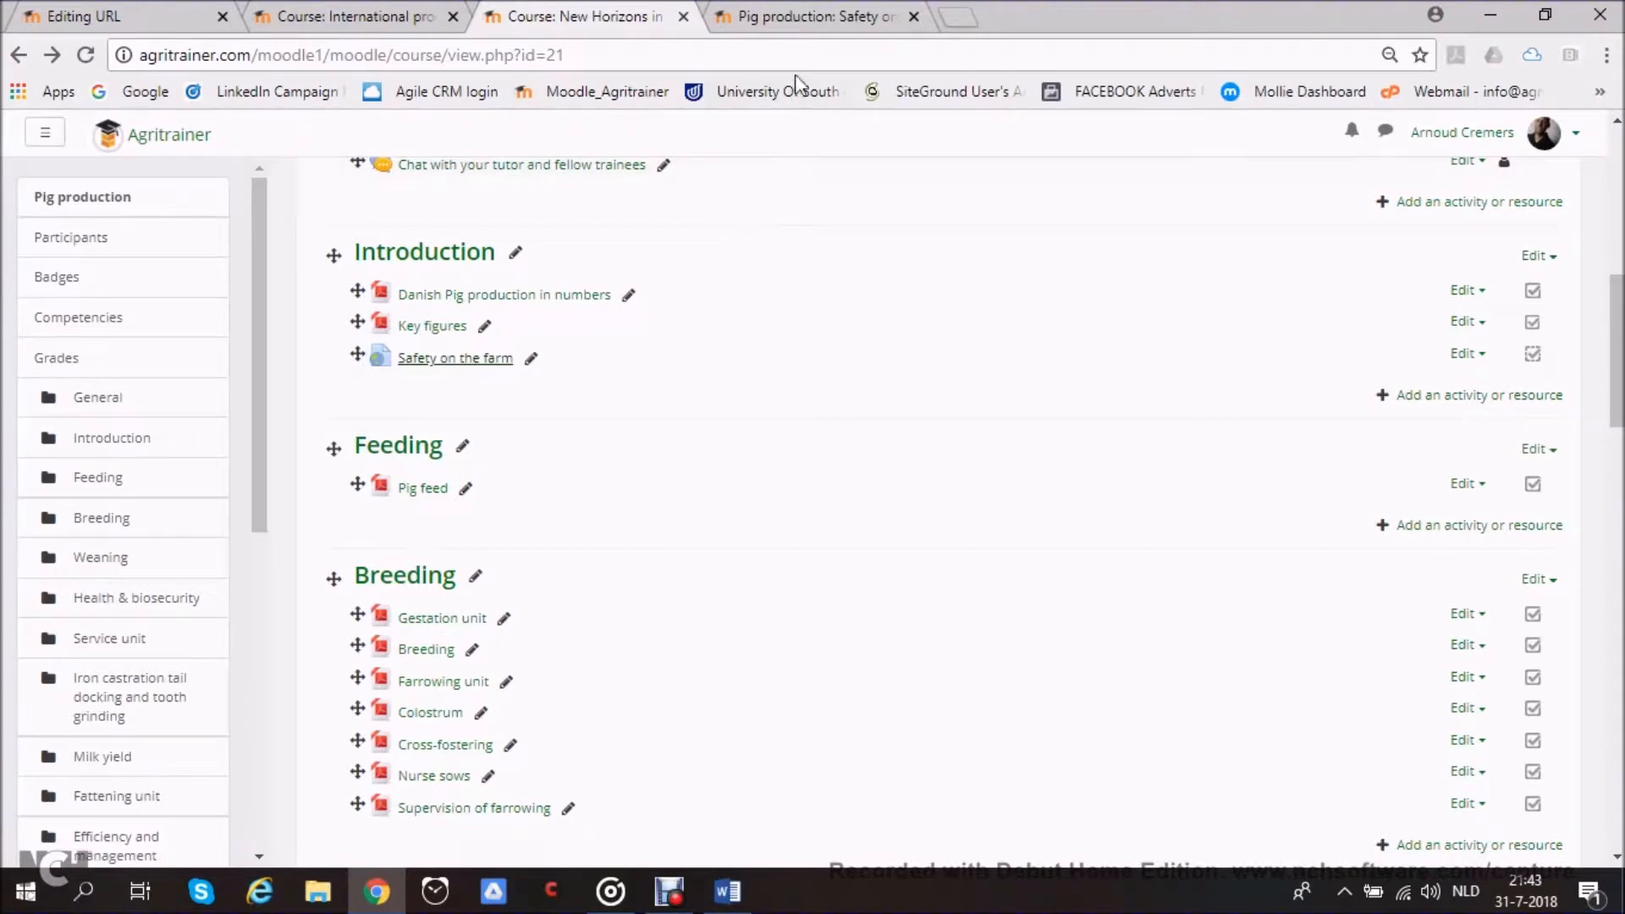
left_click(799, 15)
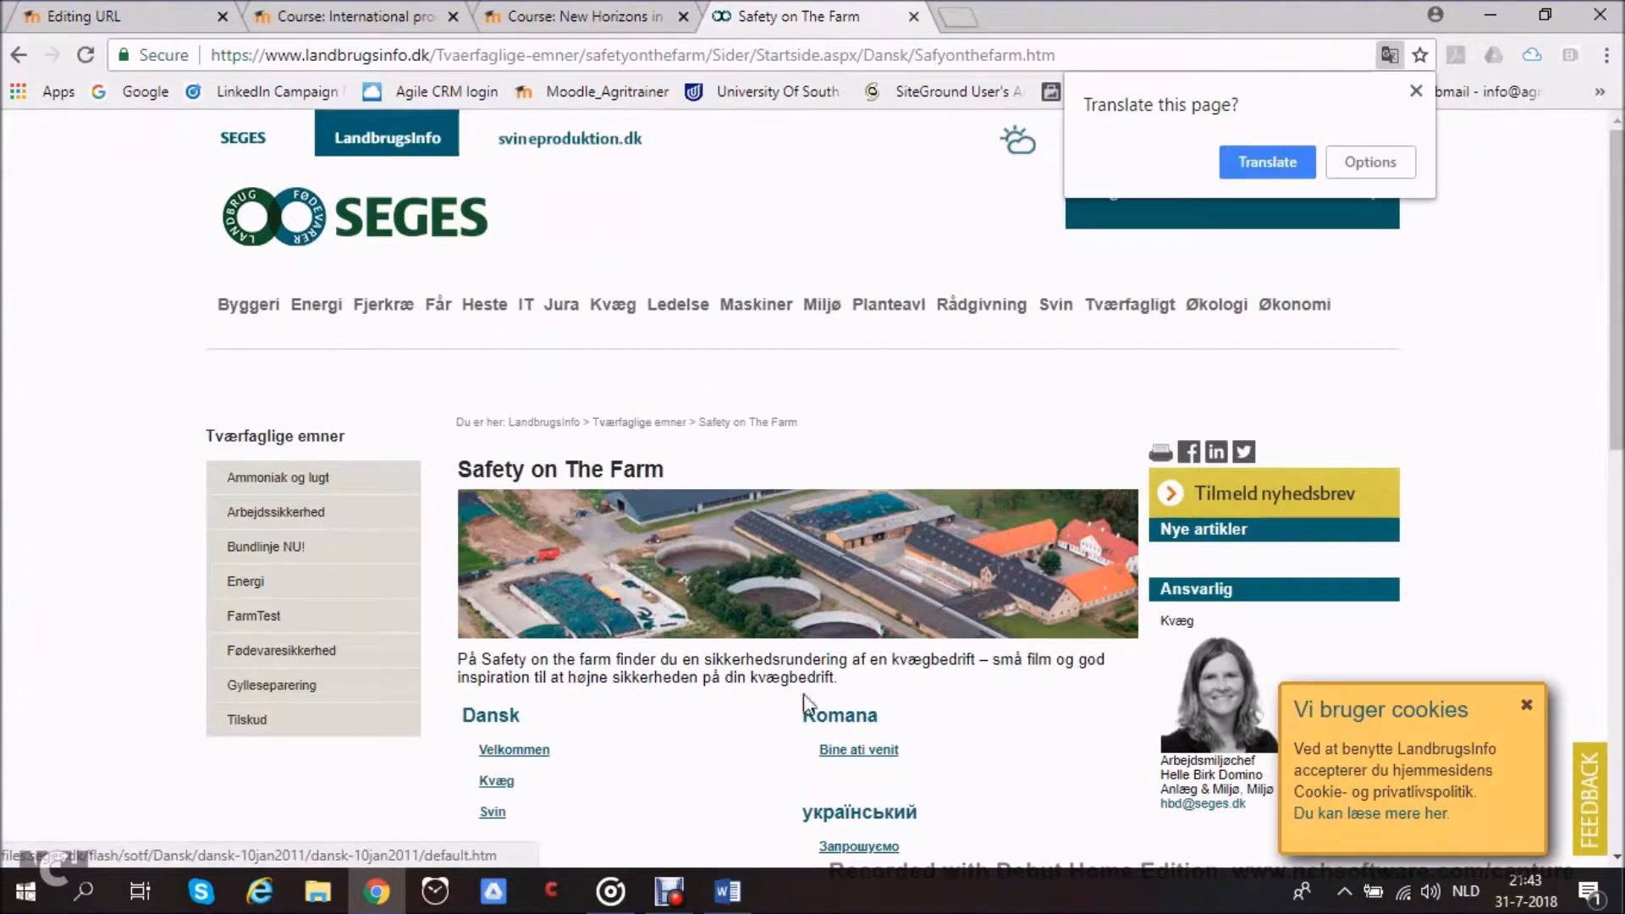
Return to the new URL form, check the YouTube videos source for choosing an external link, and close the file picker
left_click(103, 10)
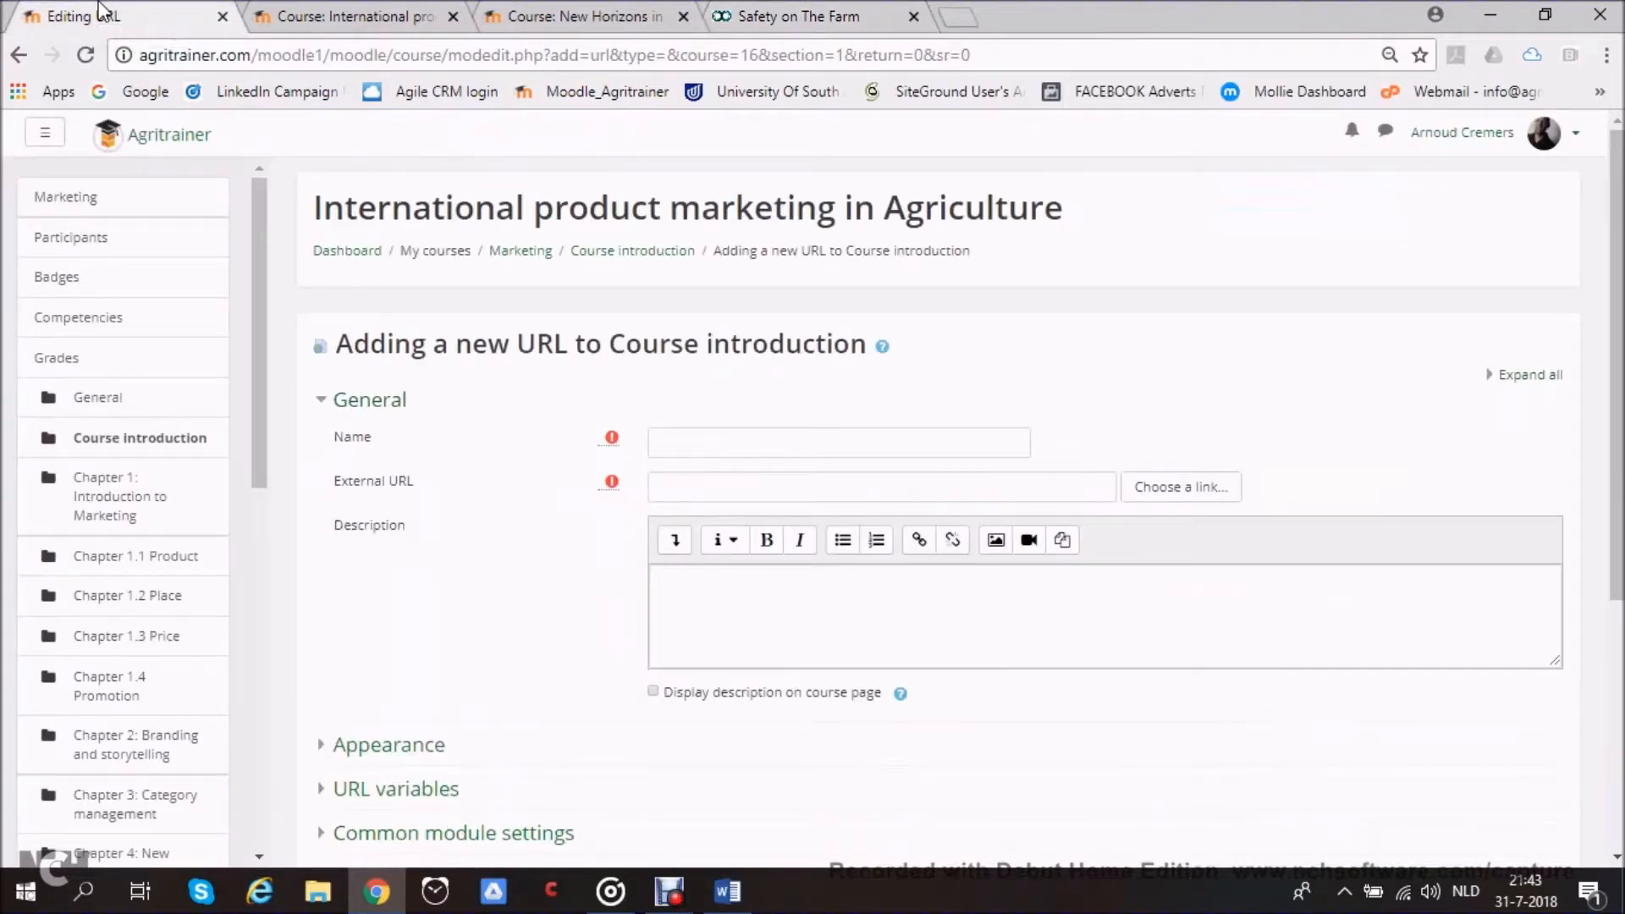
scroll(558, 552, "down", 1)
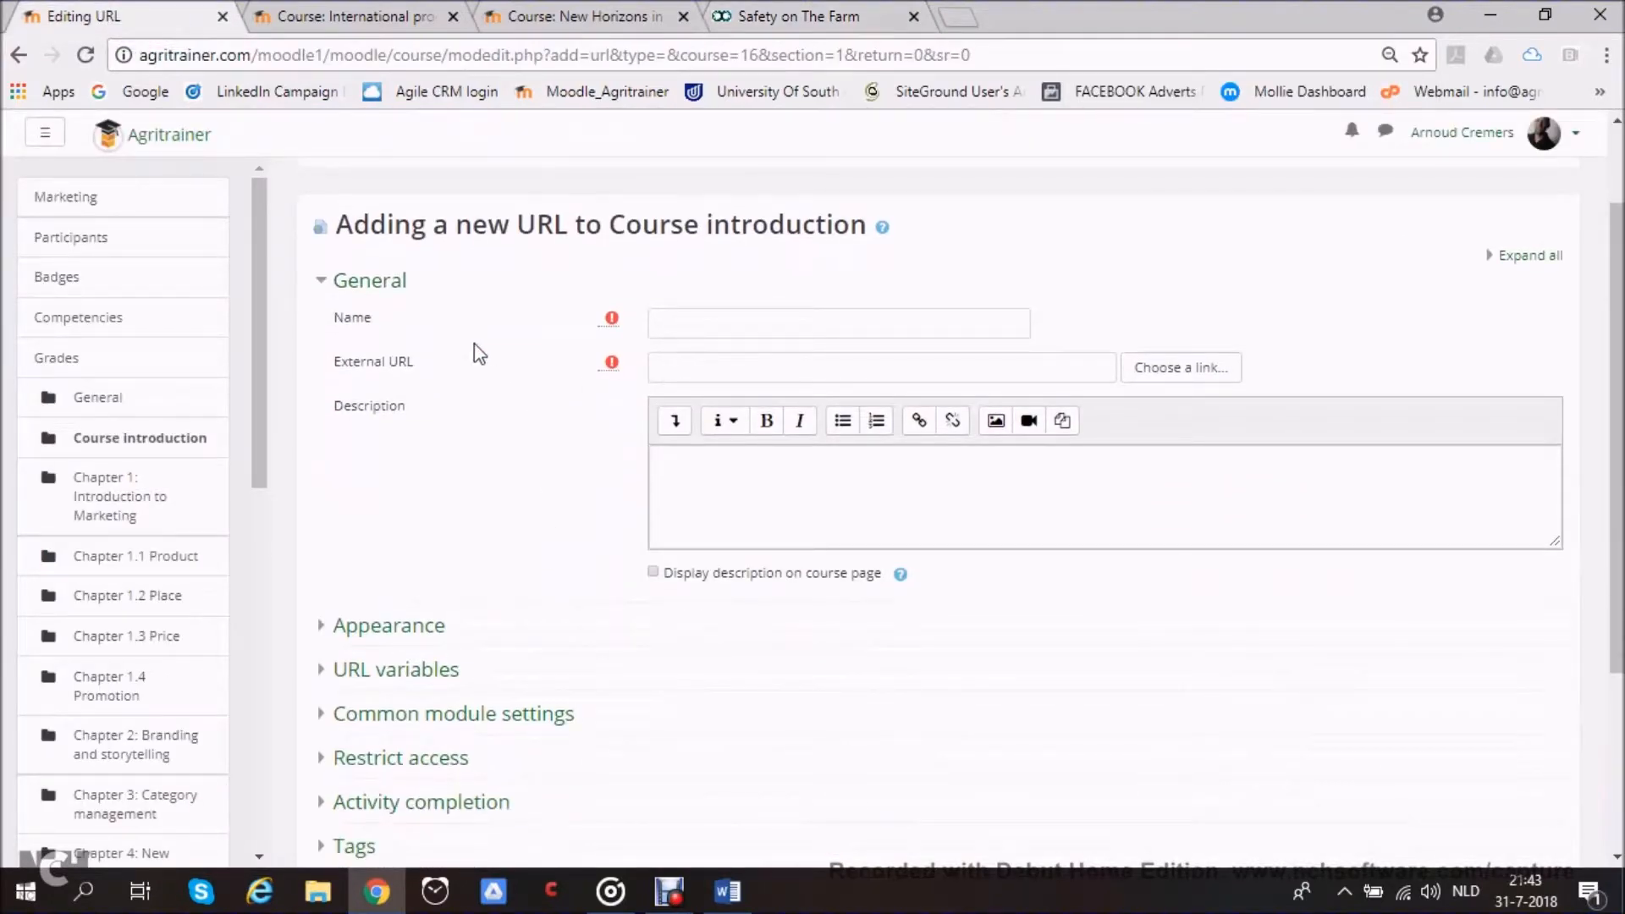
left_click(1160, 372)
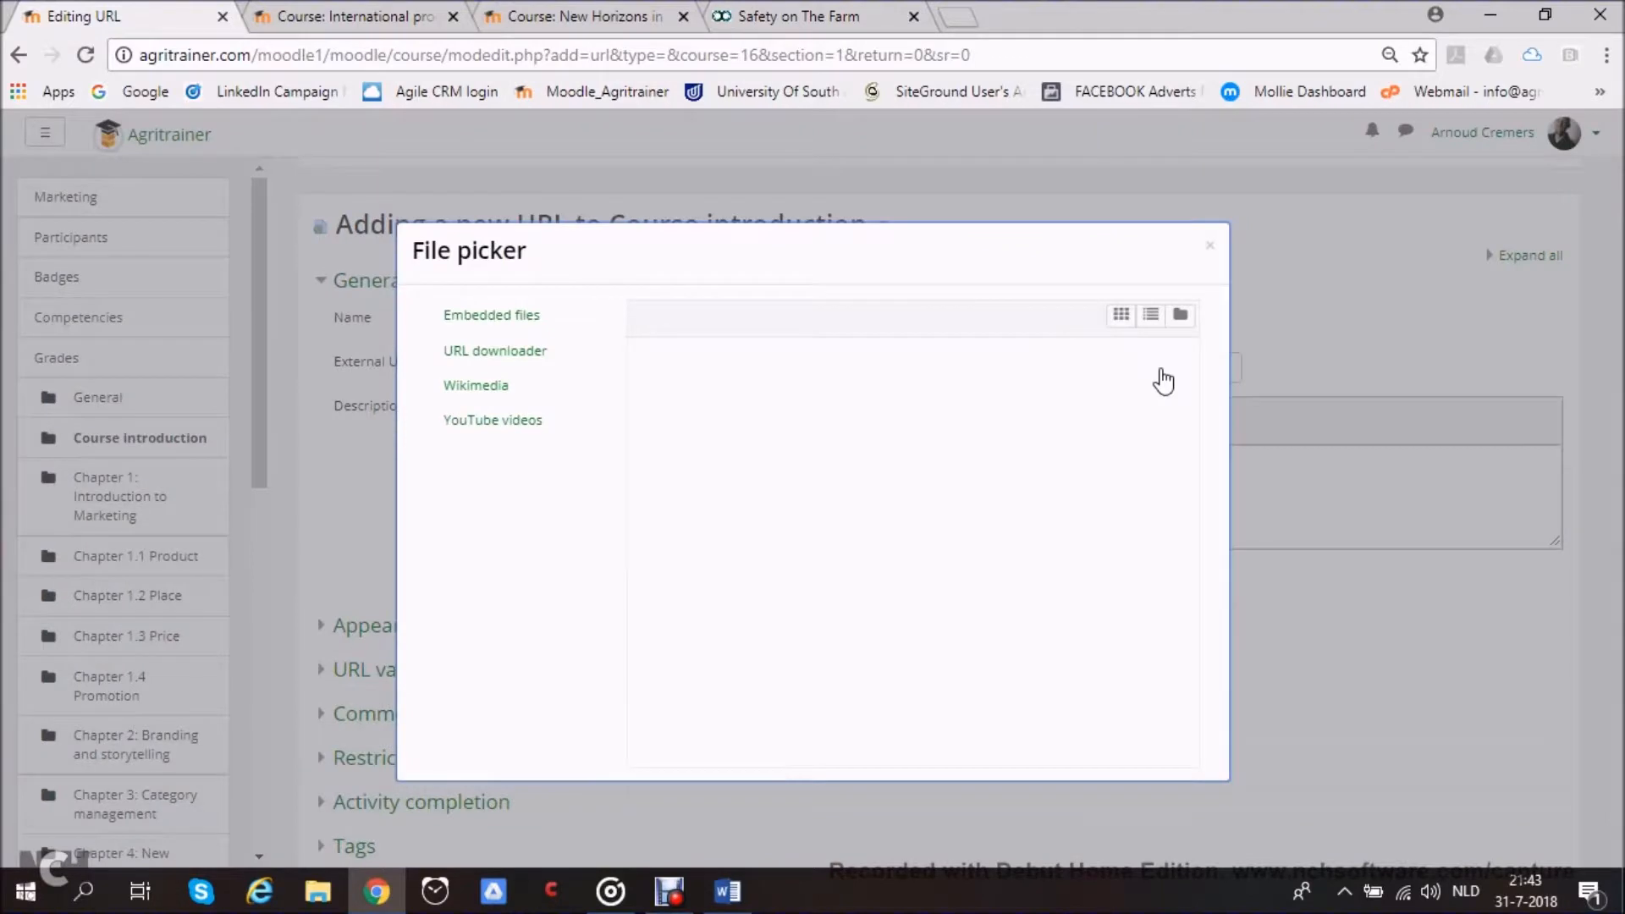
left_click(499, 430)
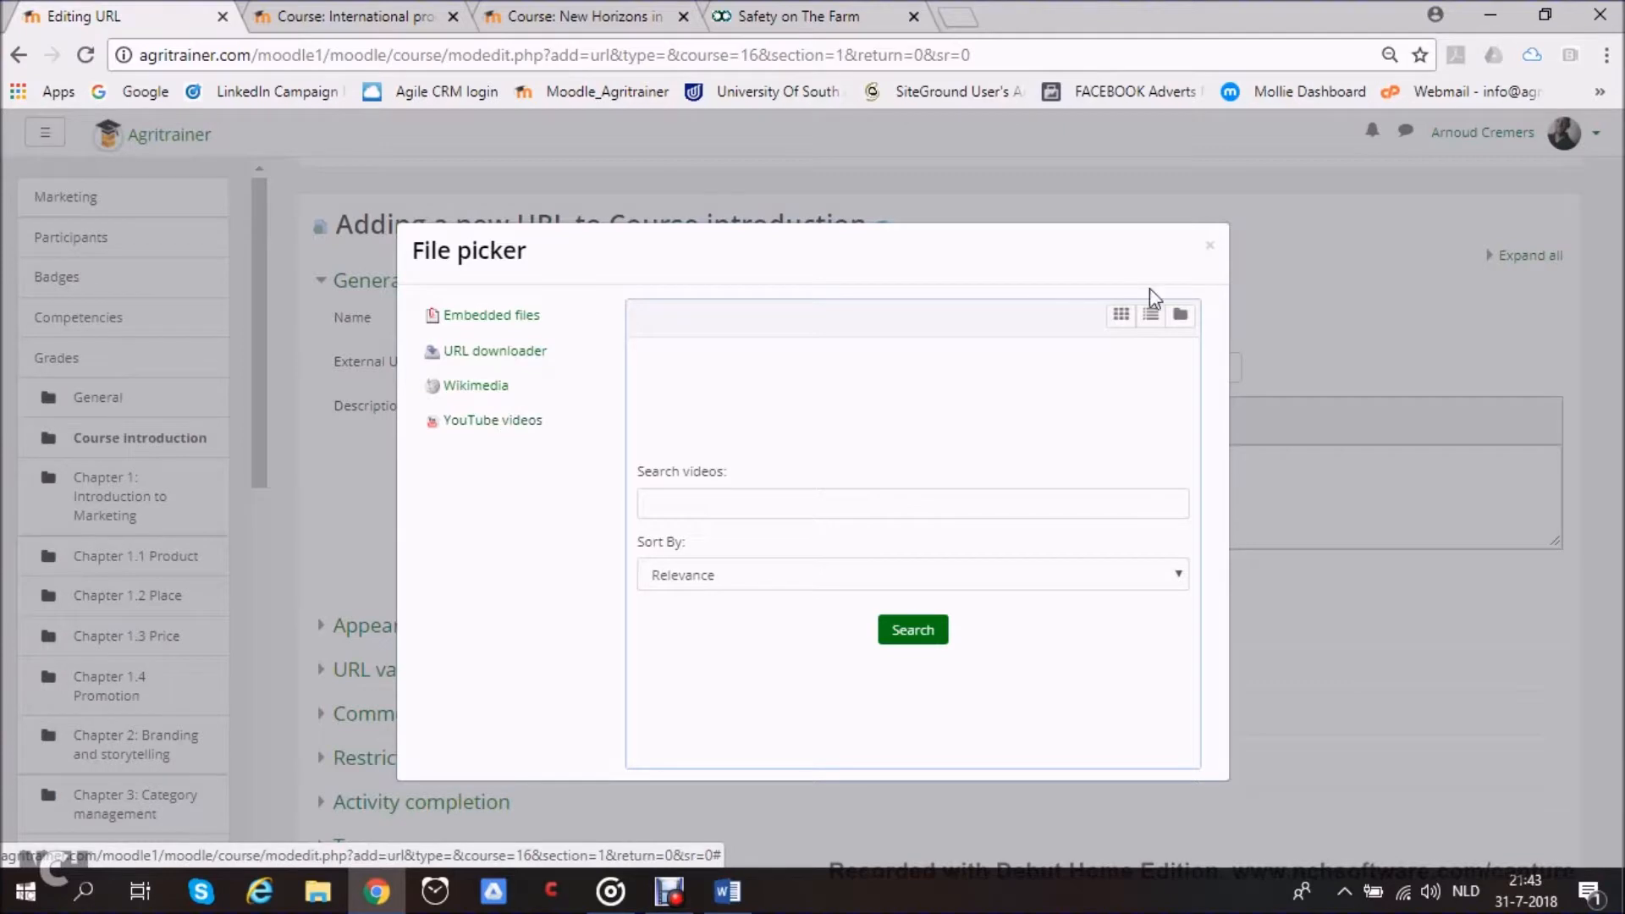
left_click(1211, 249)
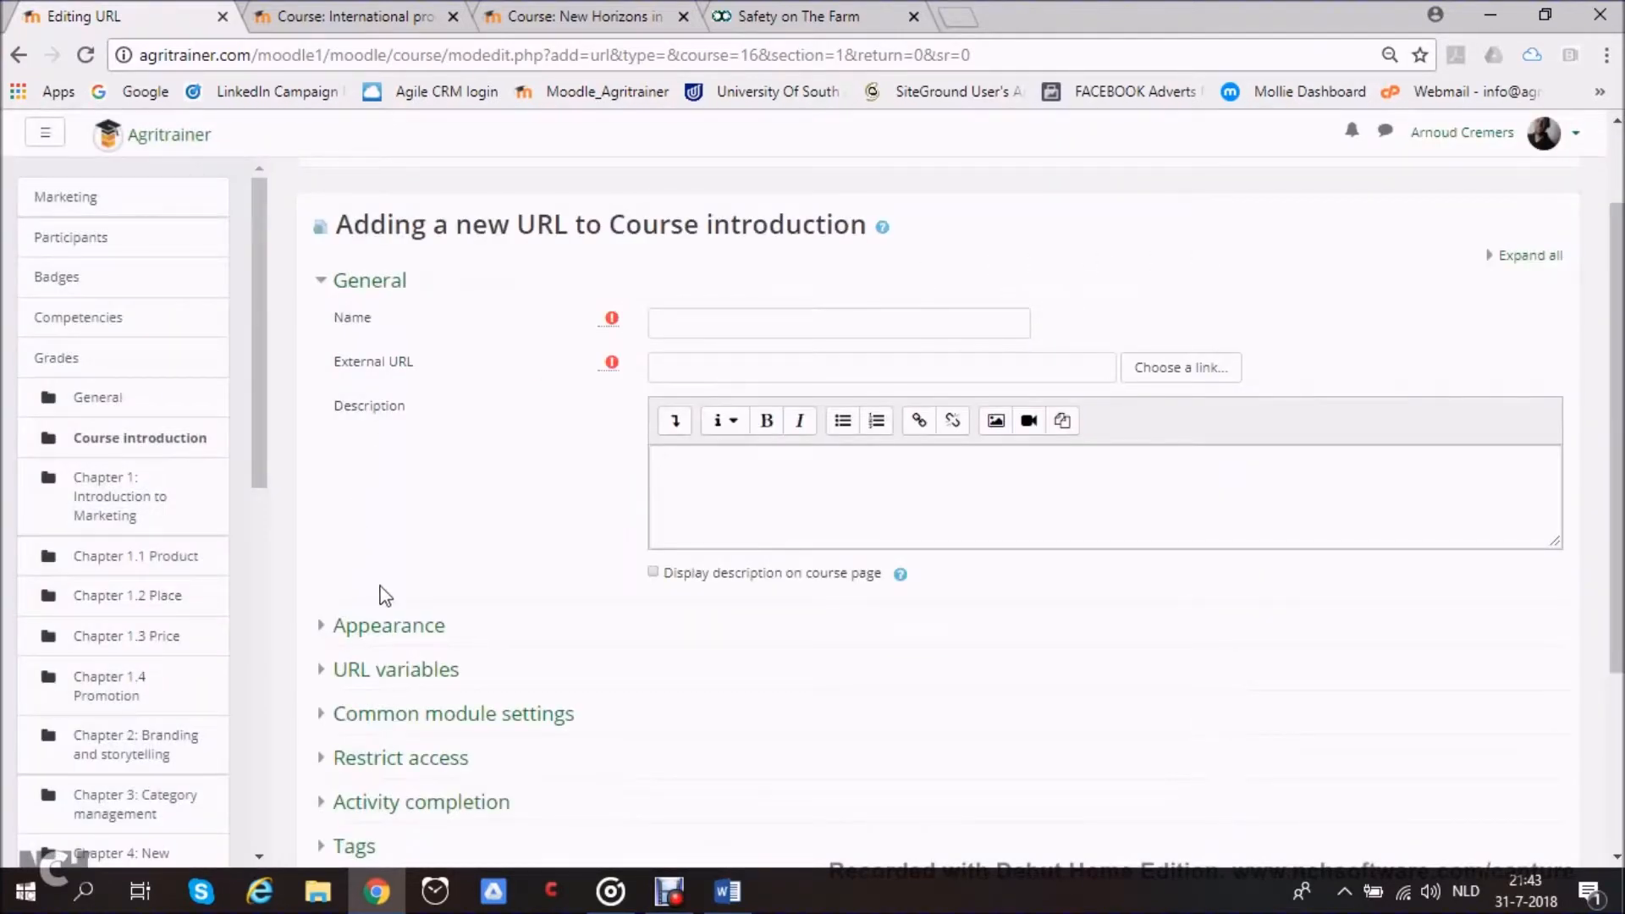
Inspect the Display options in the new URL's Appearance settings, then collapse that section
left_click(389, 626)
scroll(457, 520, "down", 1)
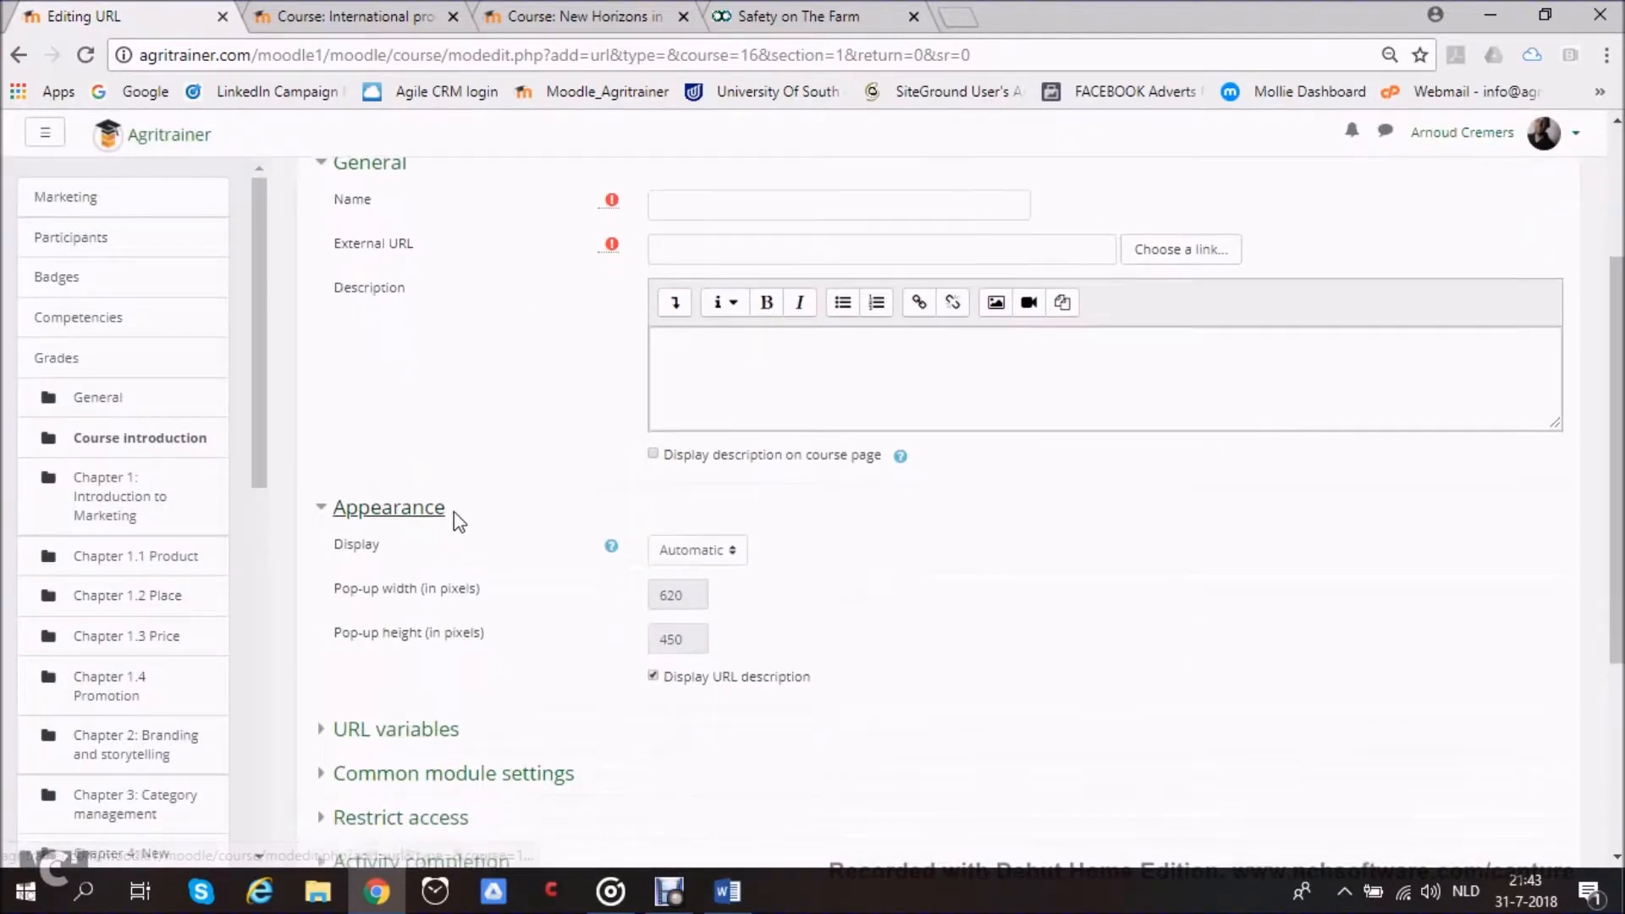
left_click(733, 552)
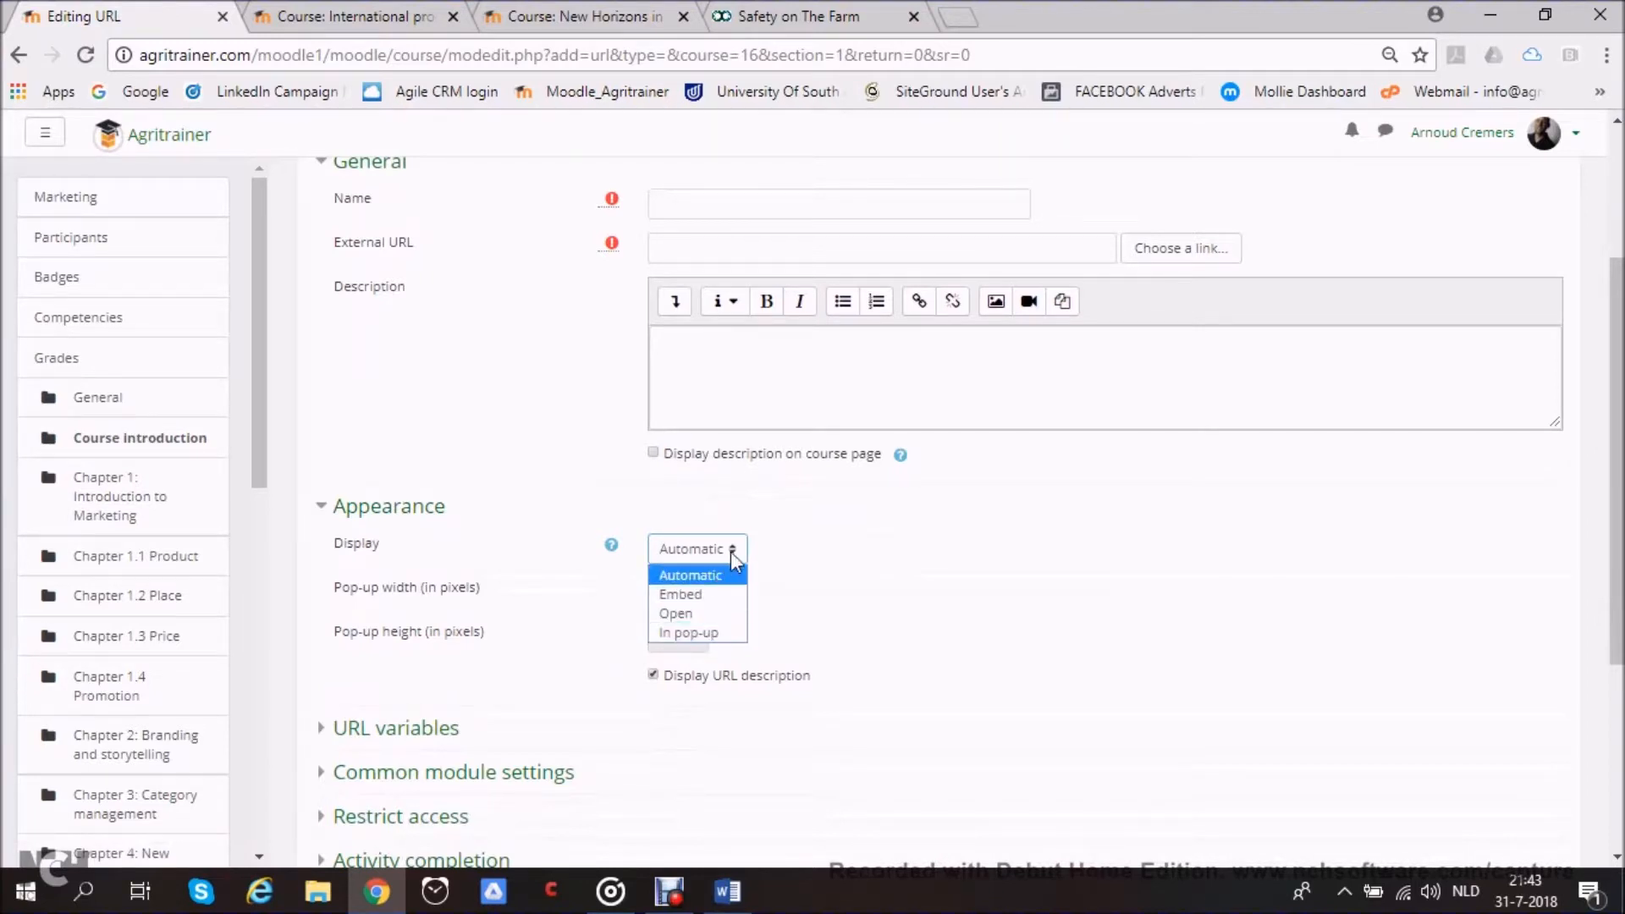
left_click(413, 509)
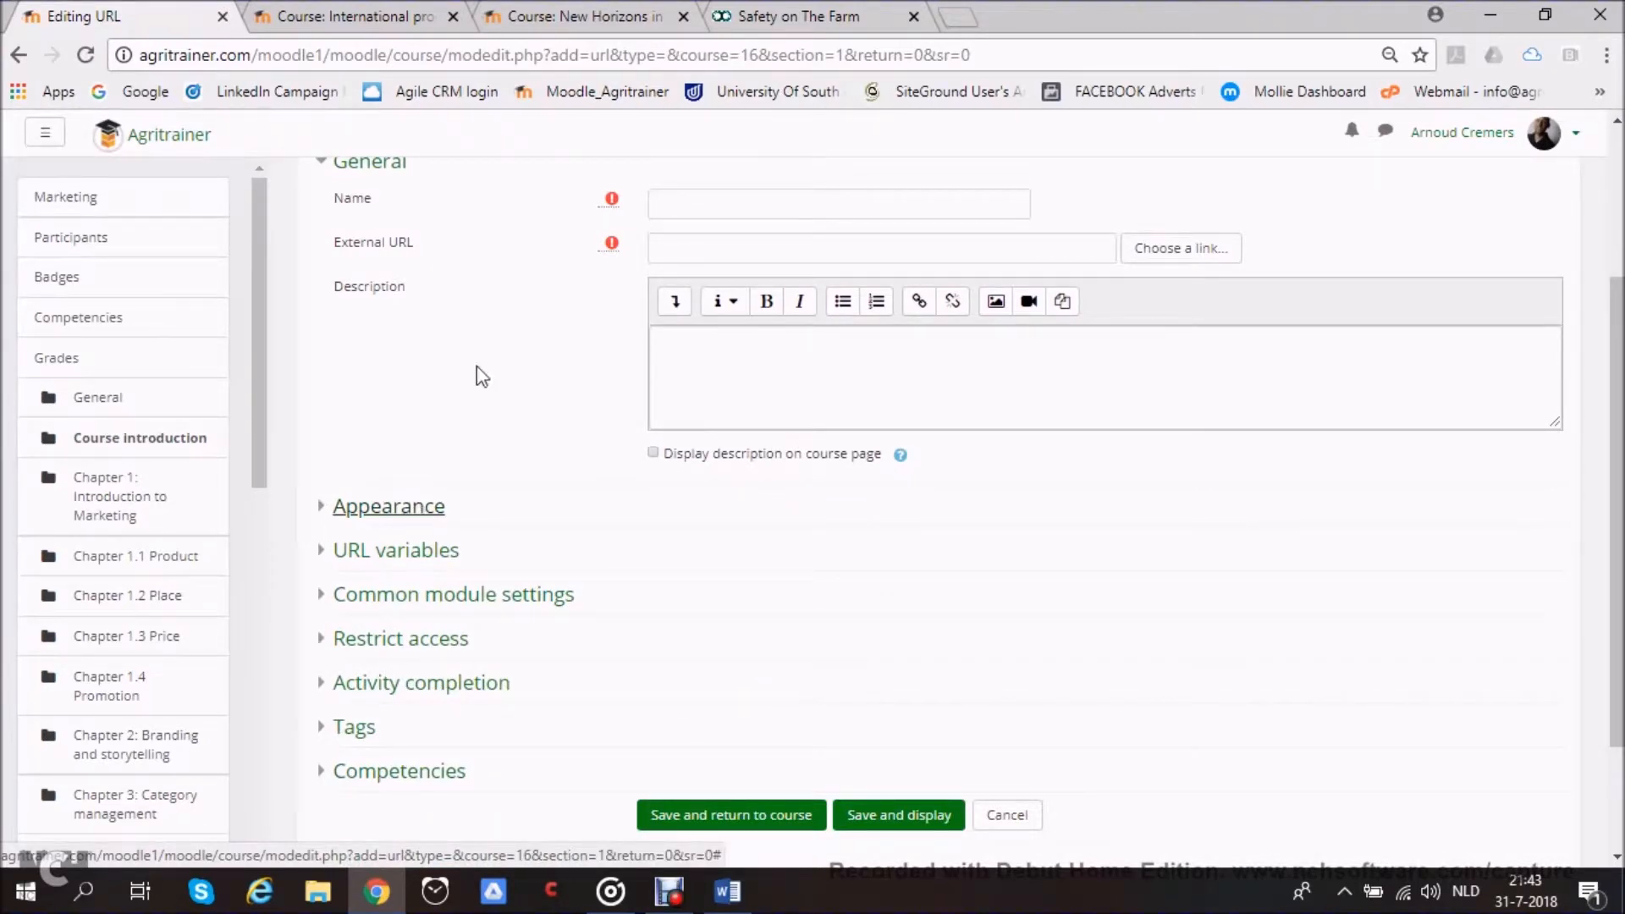
Open E-Book Chapter 1 in the Marketing course and find the workshop link at the end of section 1.1, The Marketing Concepts
left_click(359, 17)
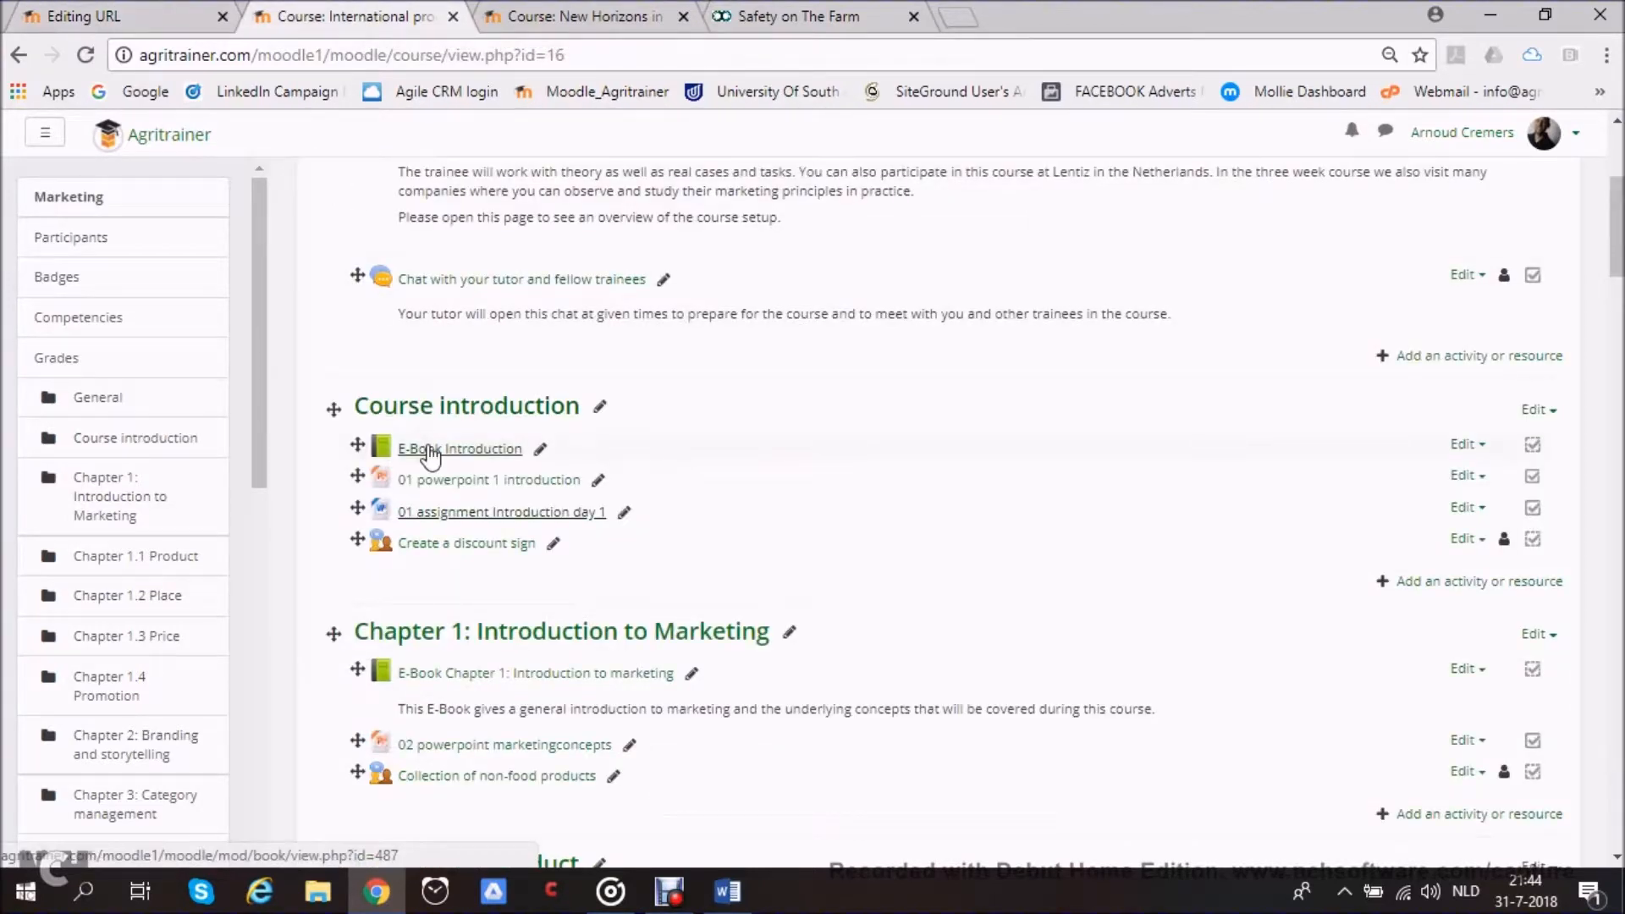
left_click(451, 674)
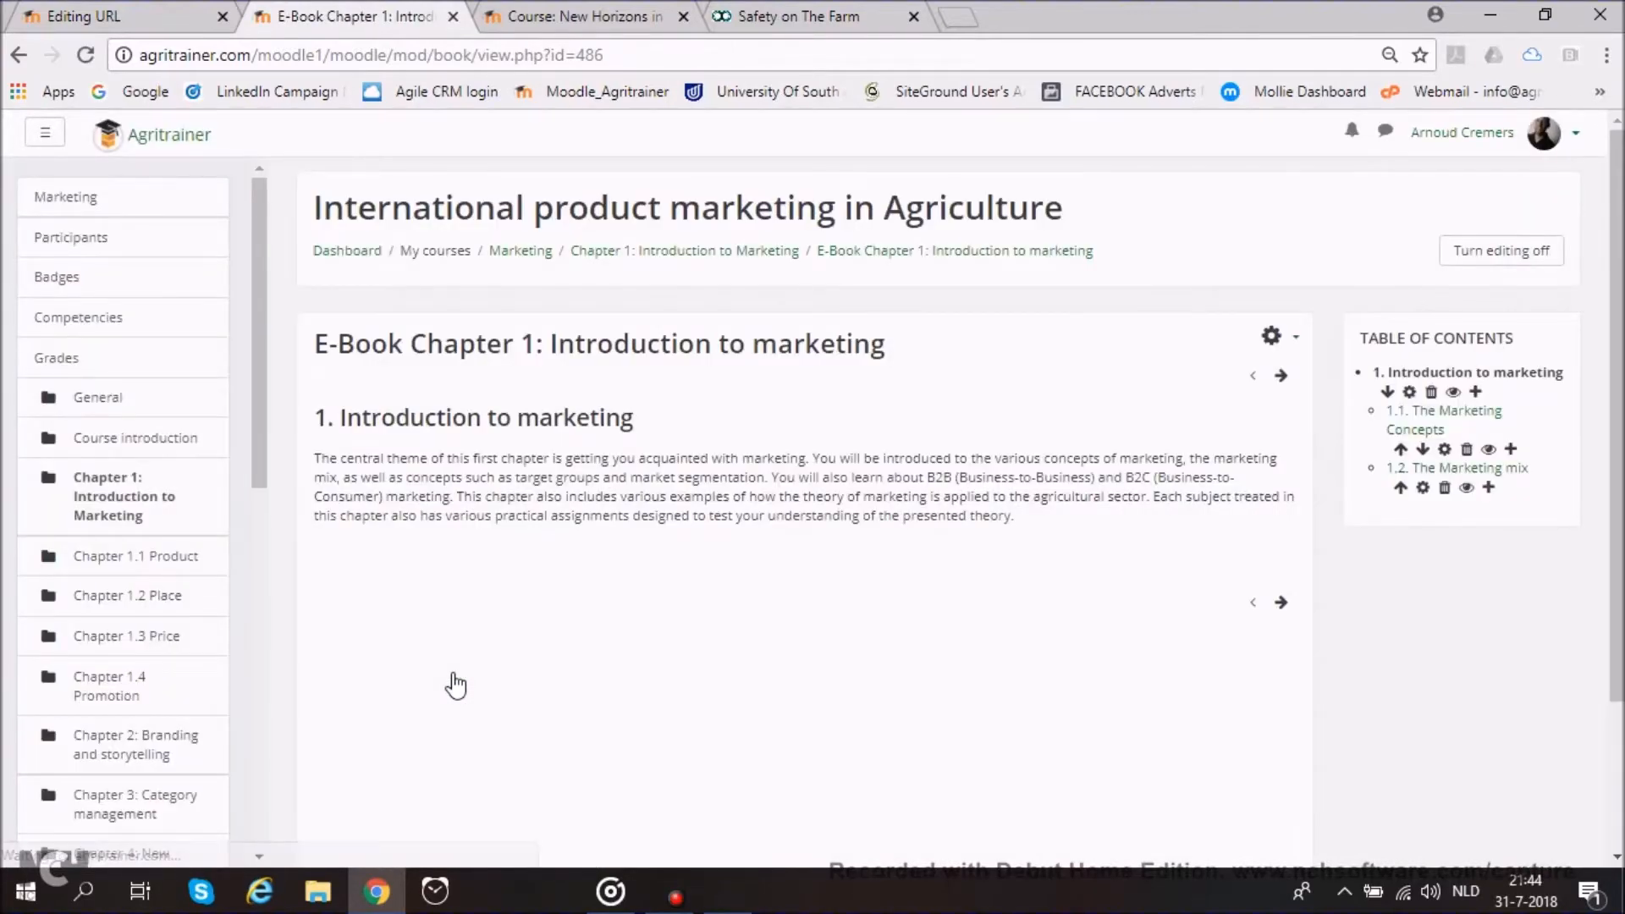
left_click(1282, 378)
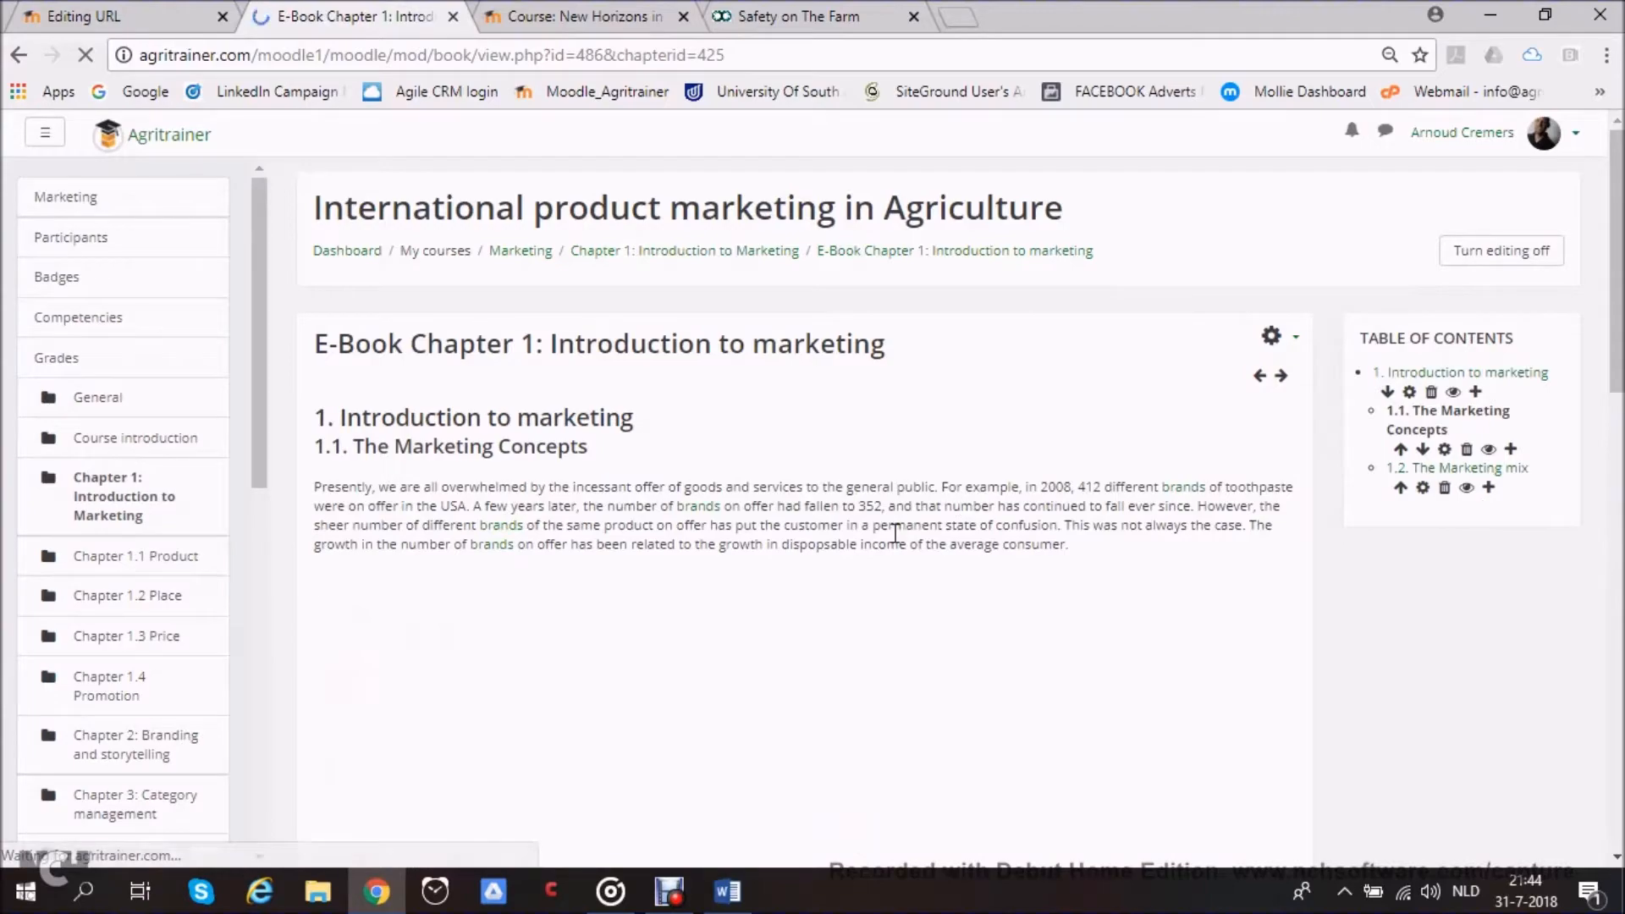
scroll(890, 538, "down", 2)
scroll(889, 540, "down", 12)
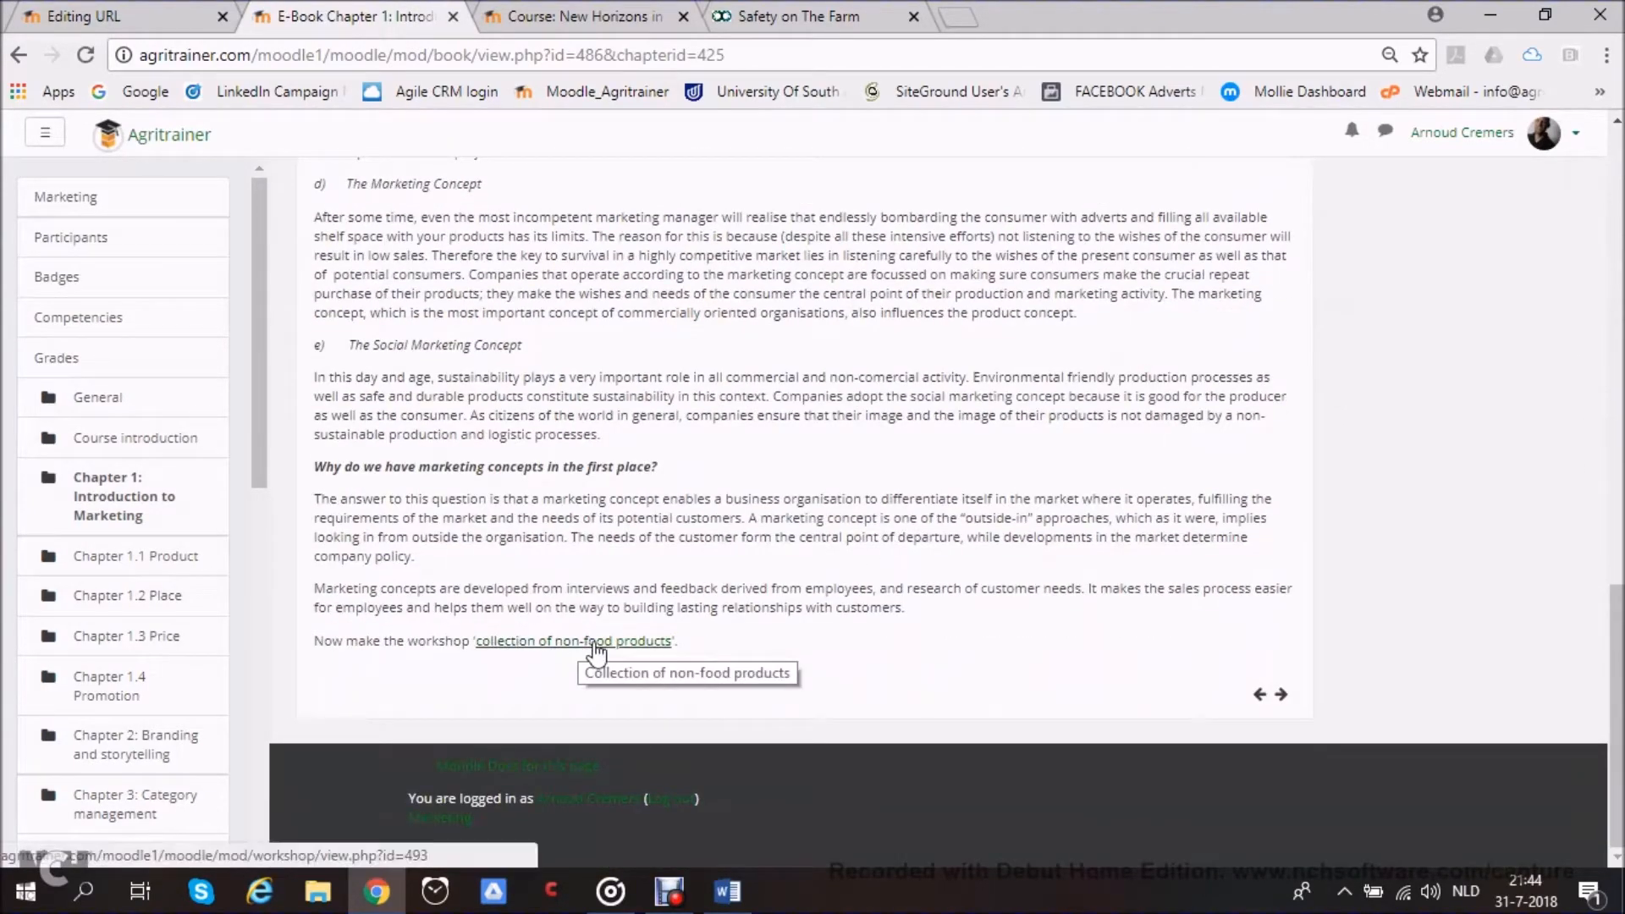
Locate the "Safety on the farm" link in the pig production course, look through its external page and return to the course
left_click(76, 12)
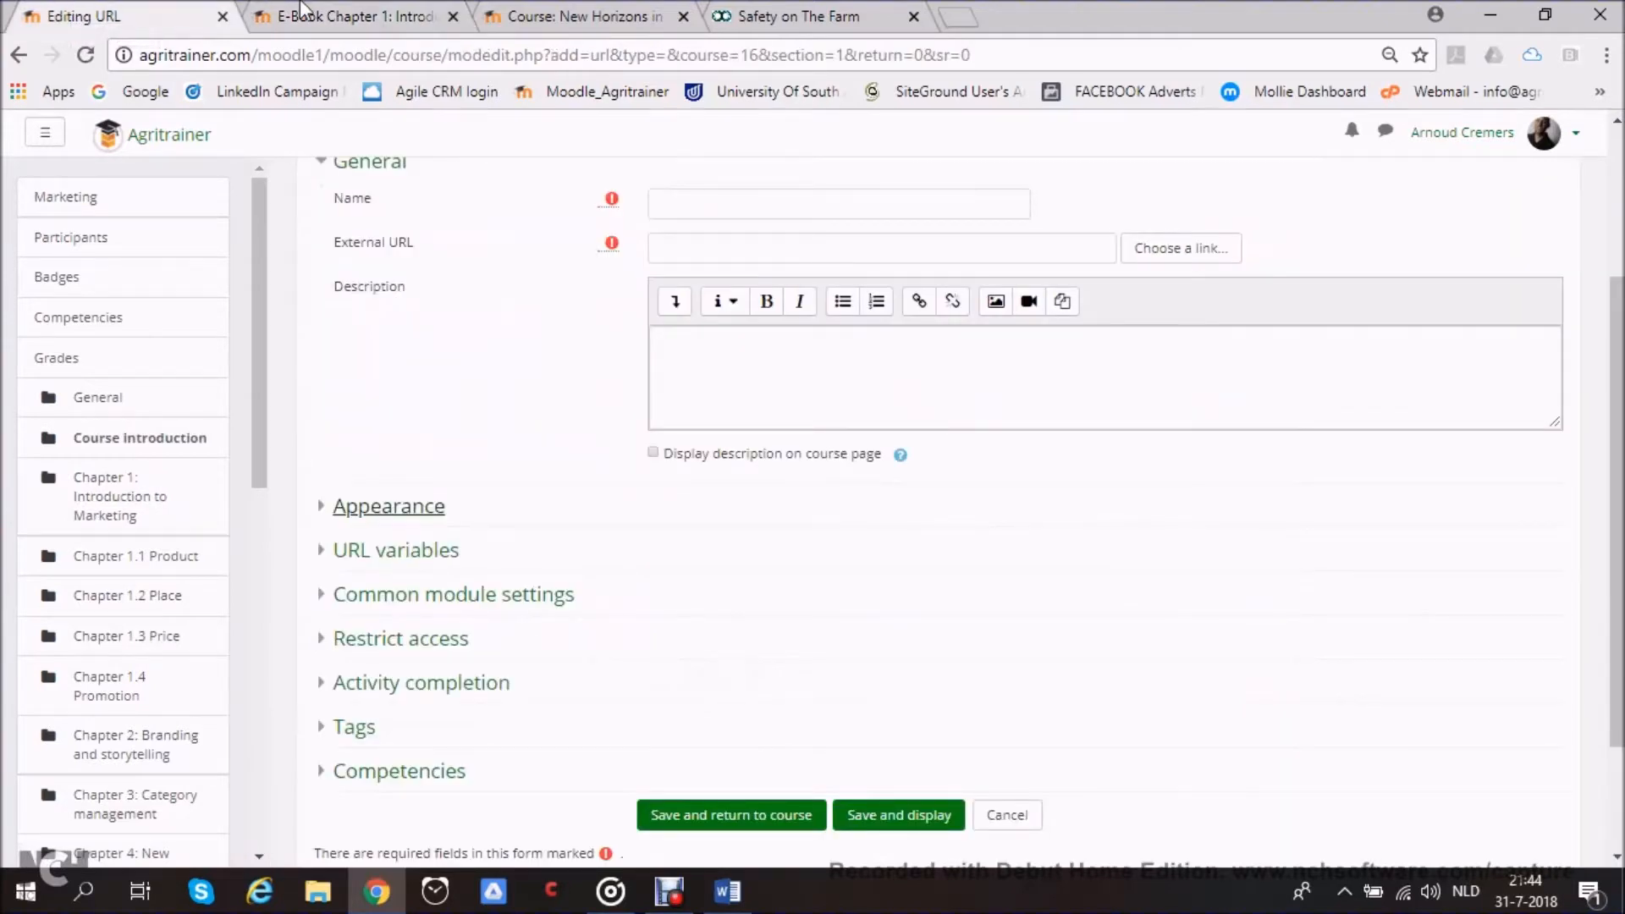
left_click(622, 10)
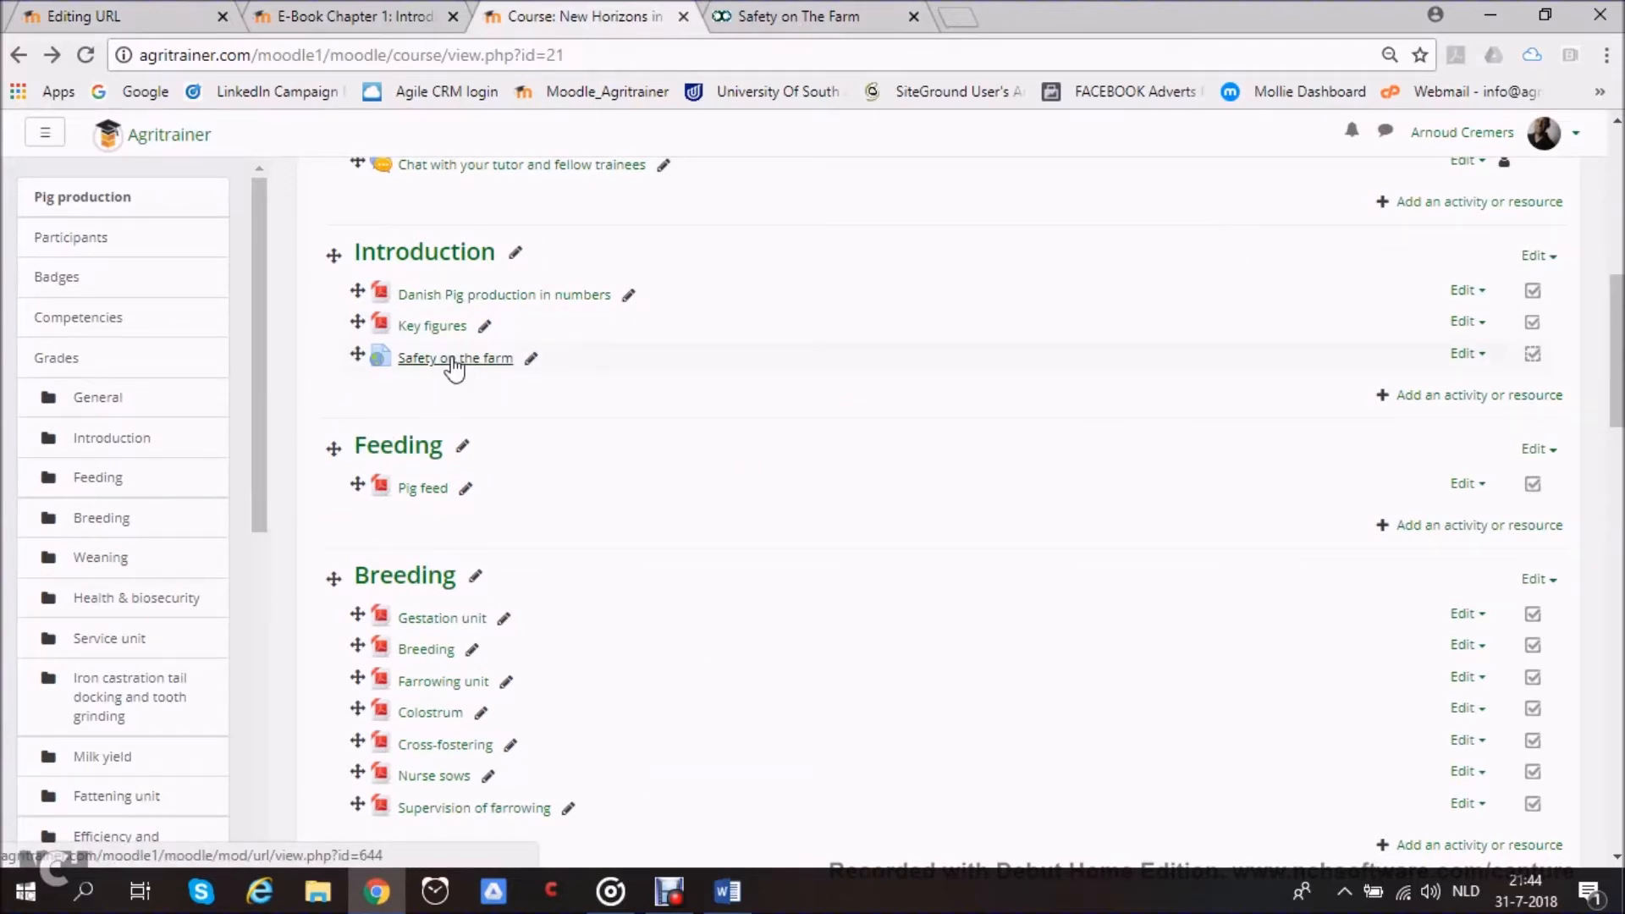
left_click(736, 21)
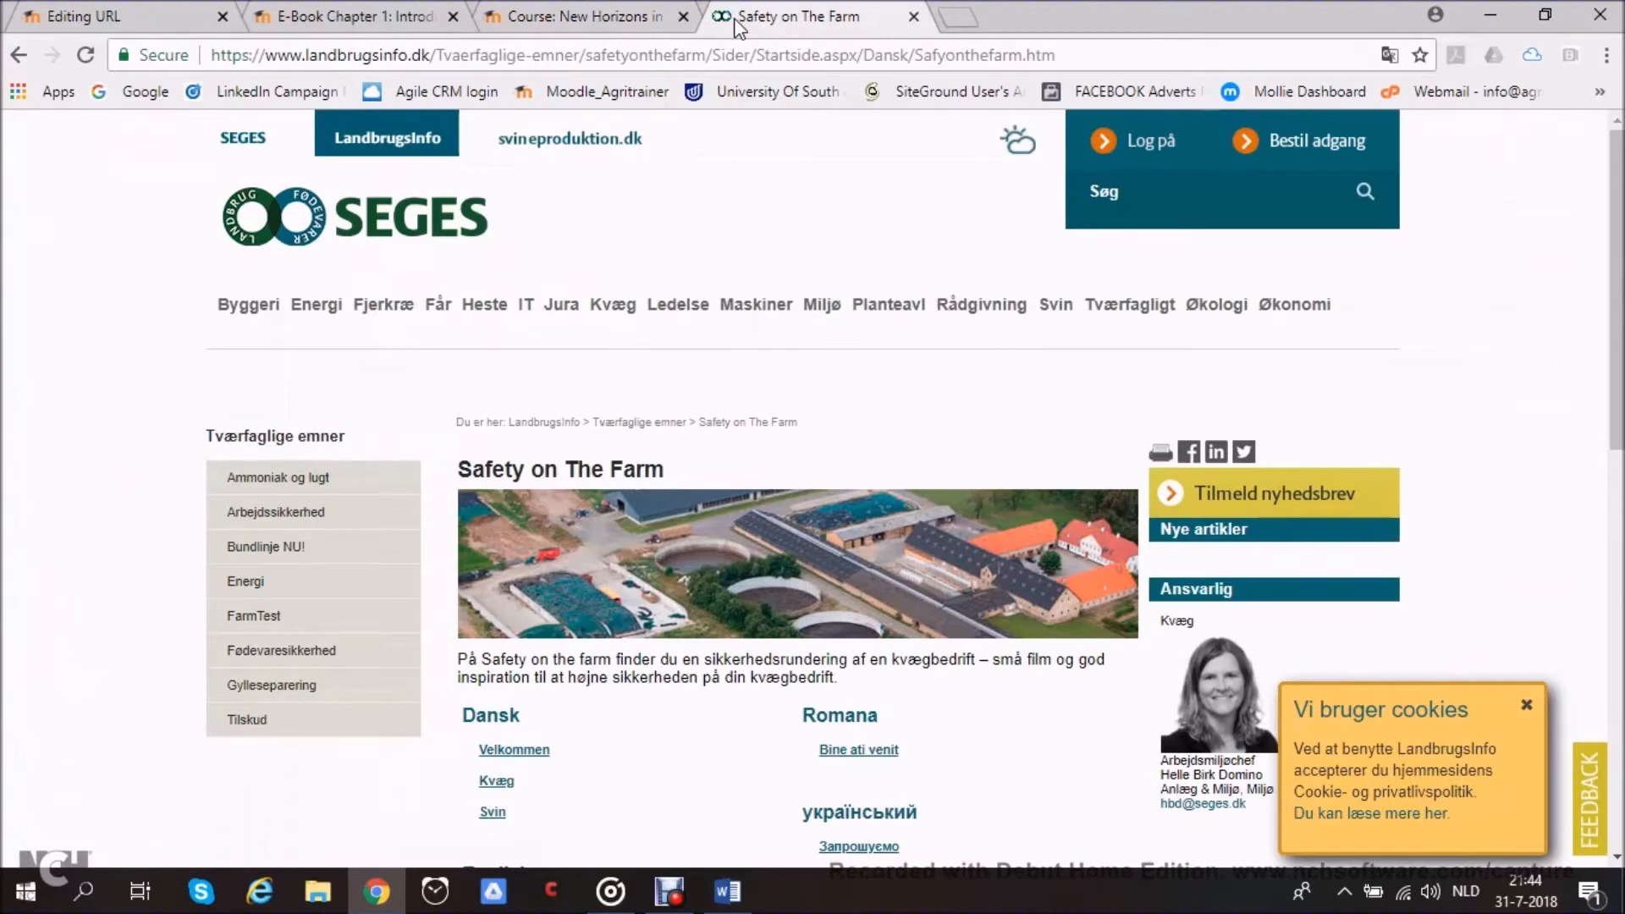
mouse_move(695, 304)
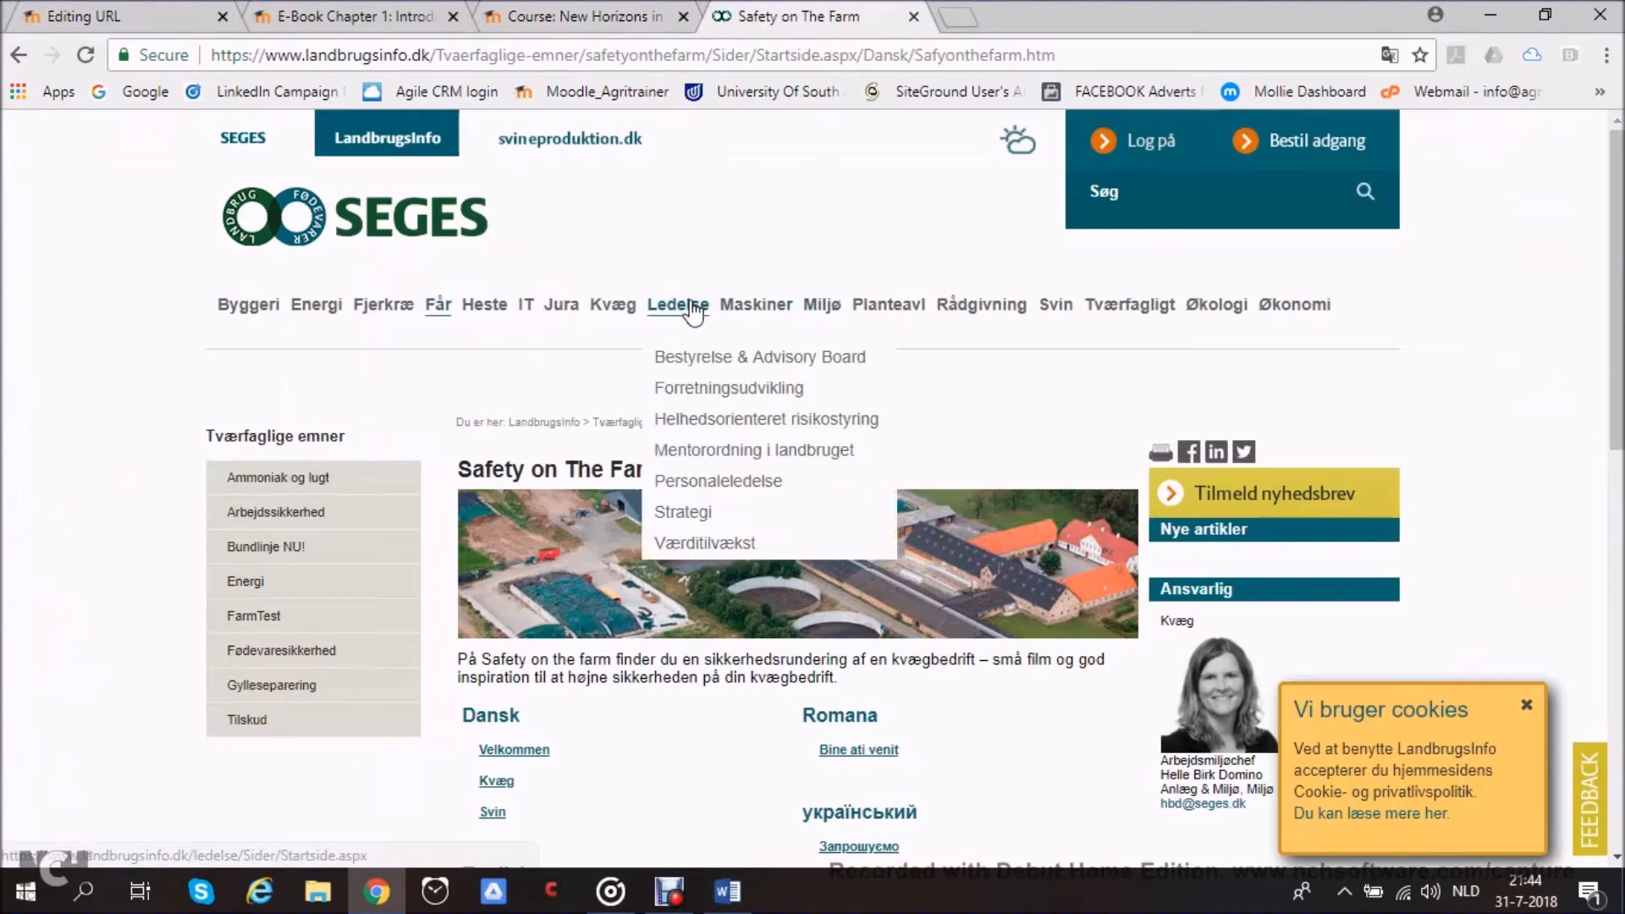
scroll(681, 337, "down", 3)
scroll(674, 348, "down", 7)
scroll(664, 321, "up", 10)
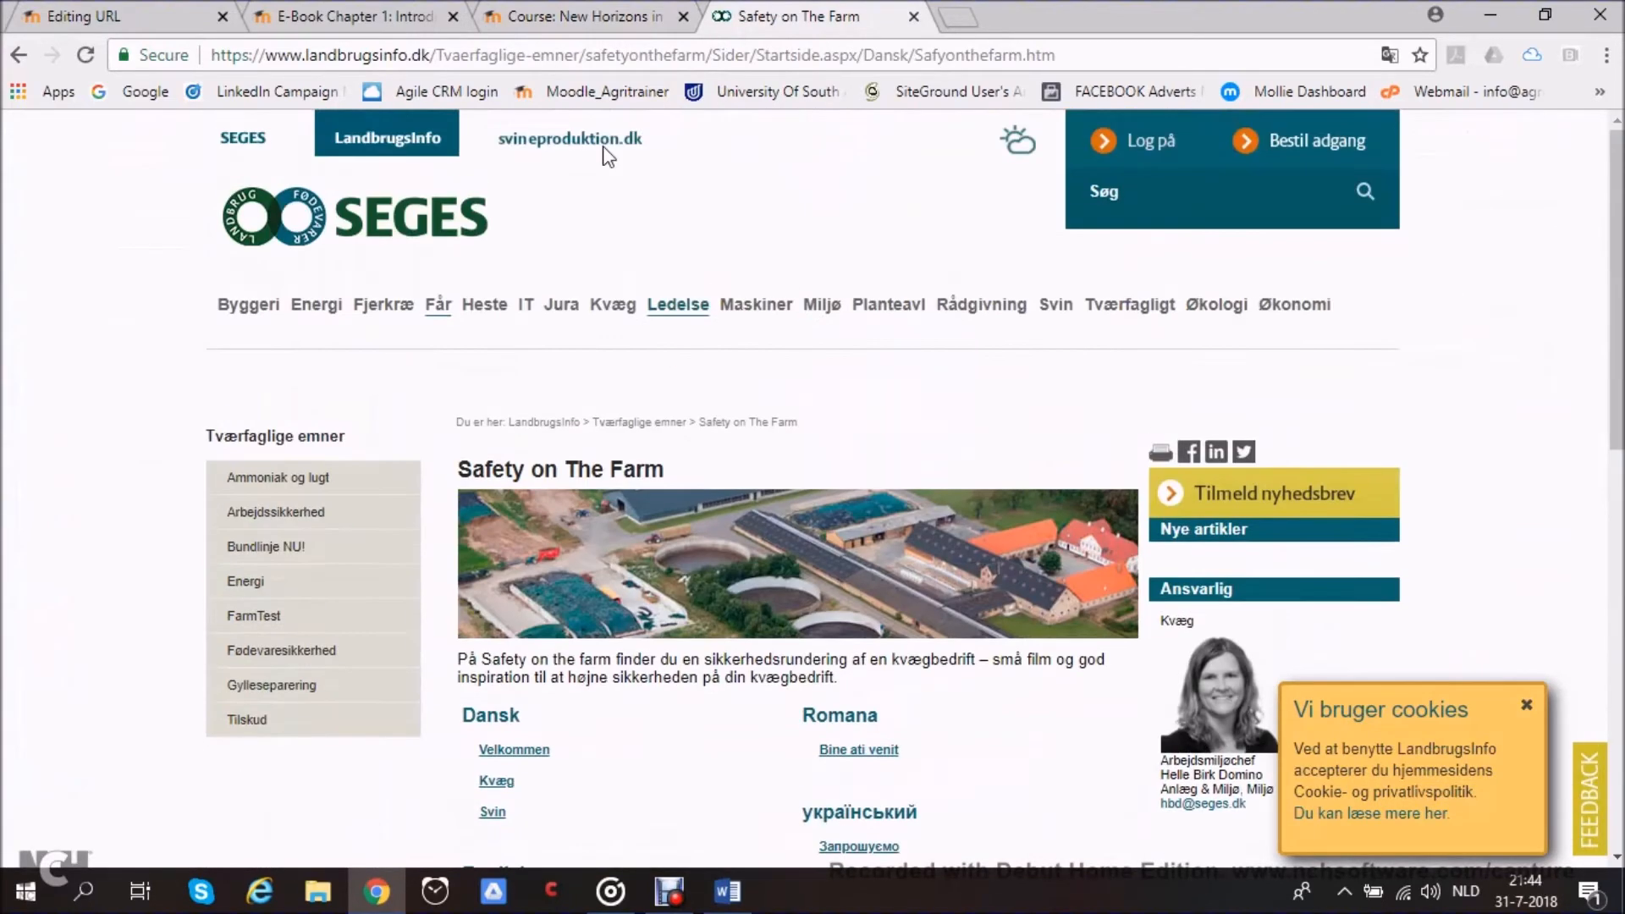
left_click(576, 12)
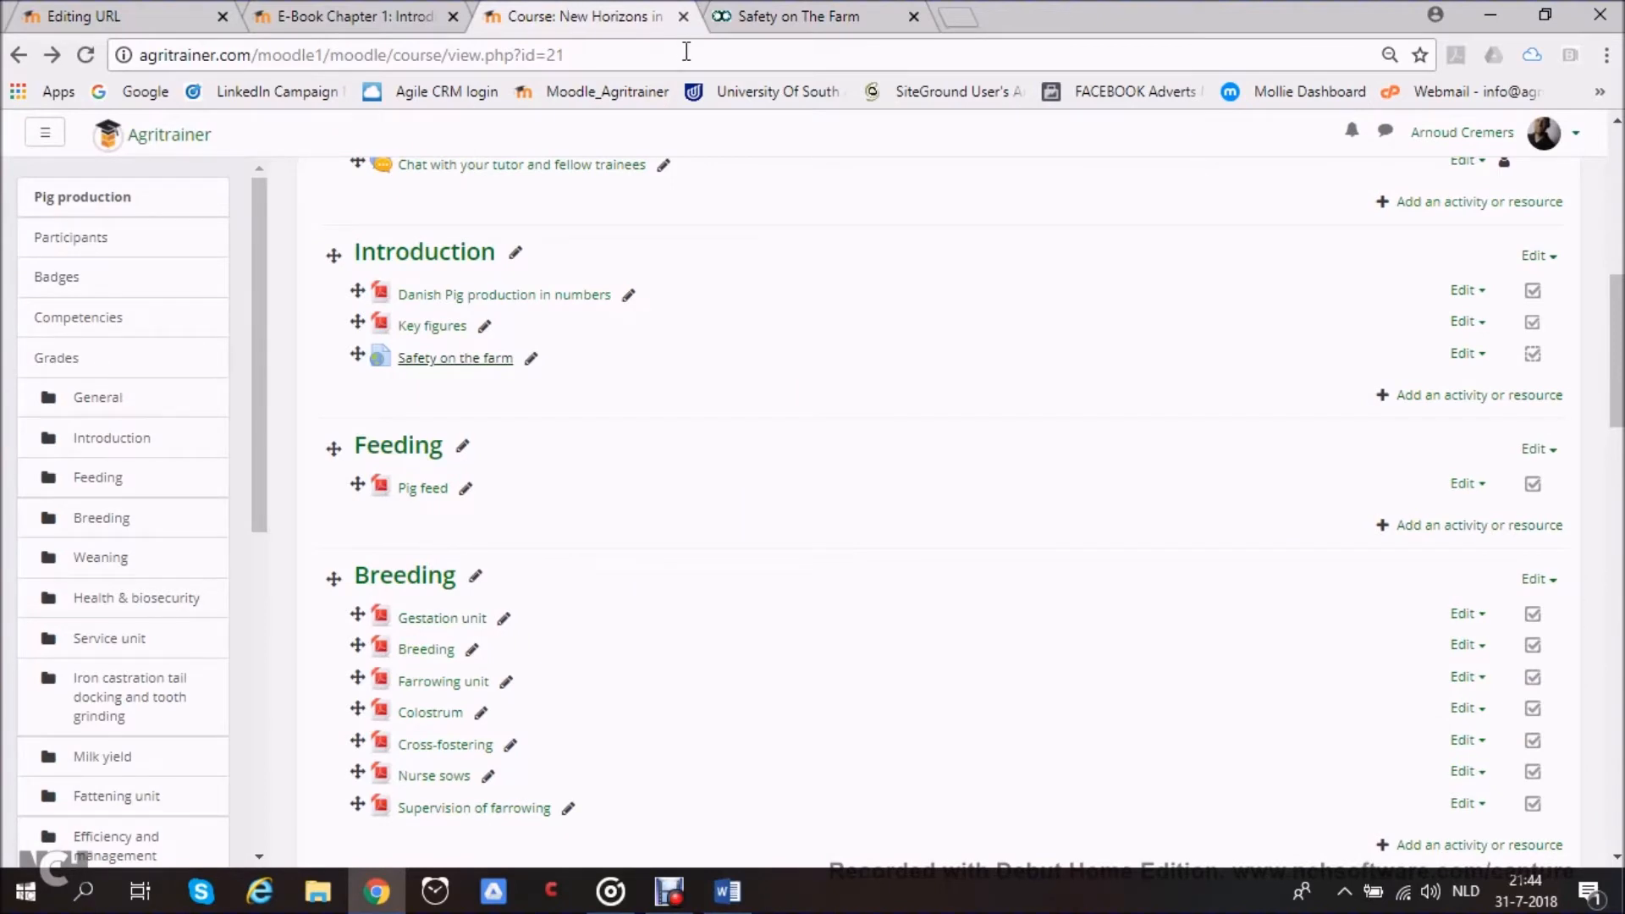
In the new URL's Activity completion settings, try "Show activity as complete when conditions are met" and switch back to manual marking by students
left_click(125, 11)
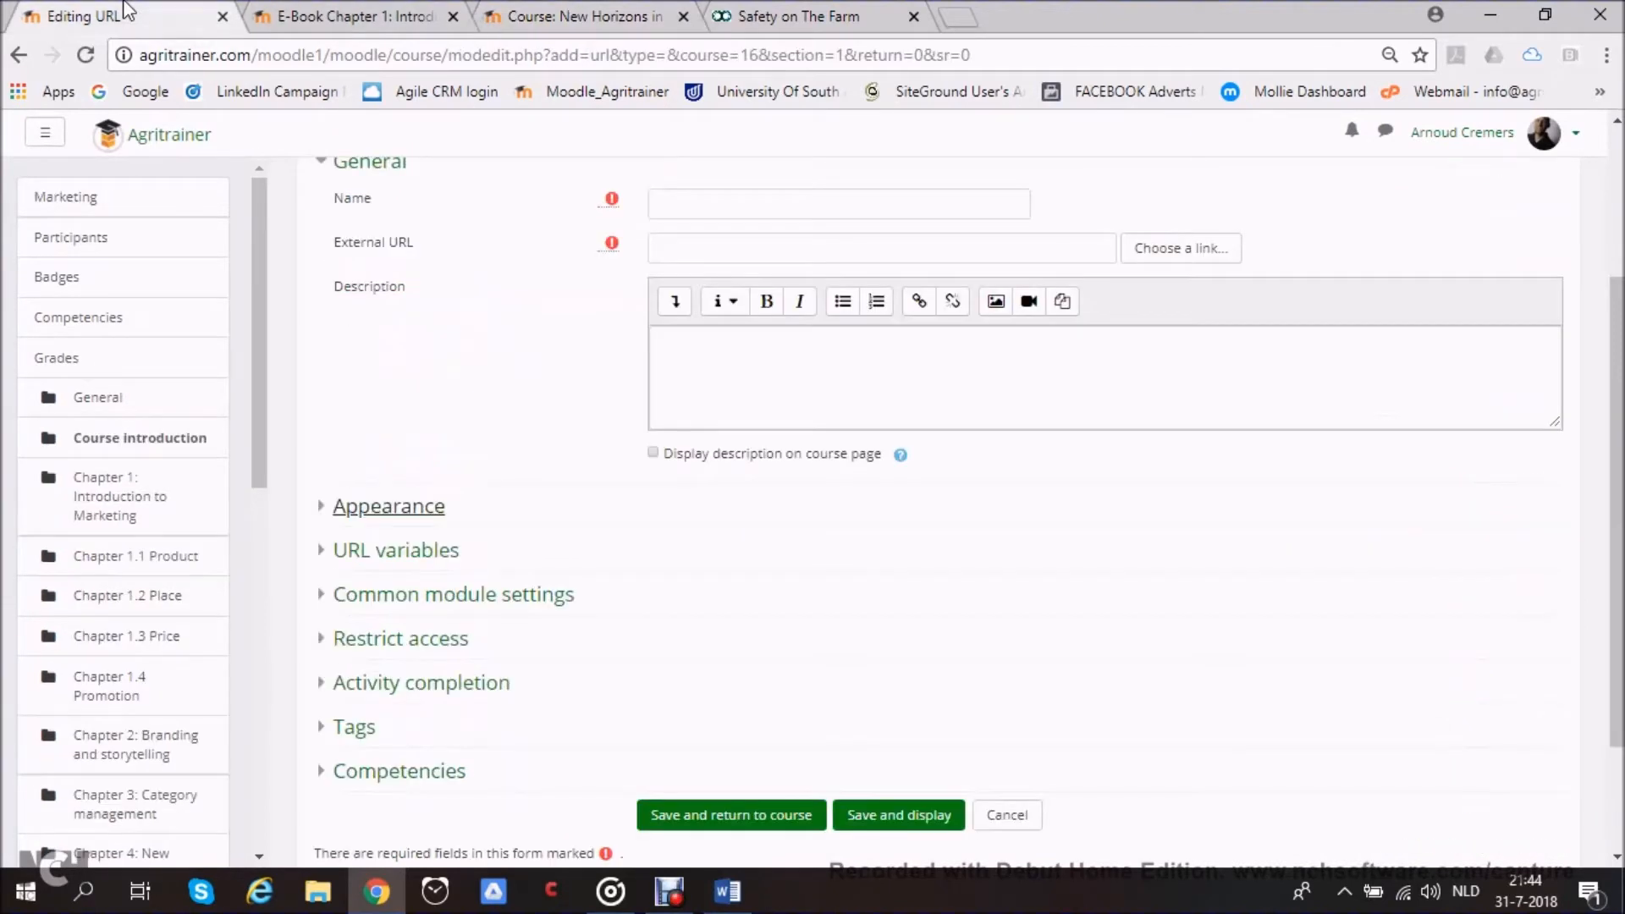
scroll(423, 373, "up", 2)
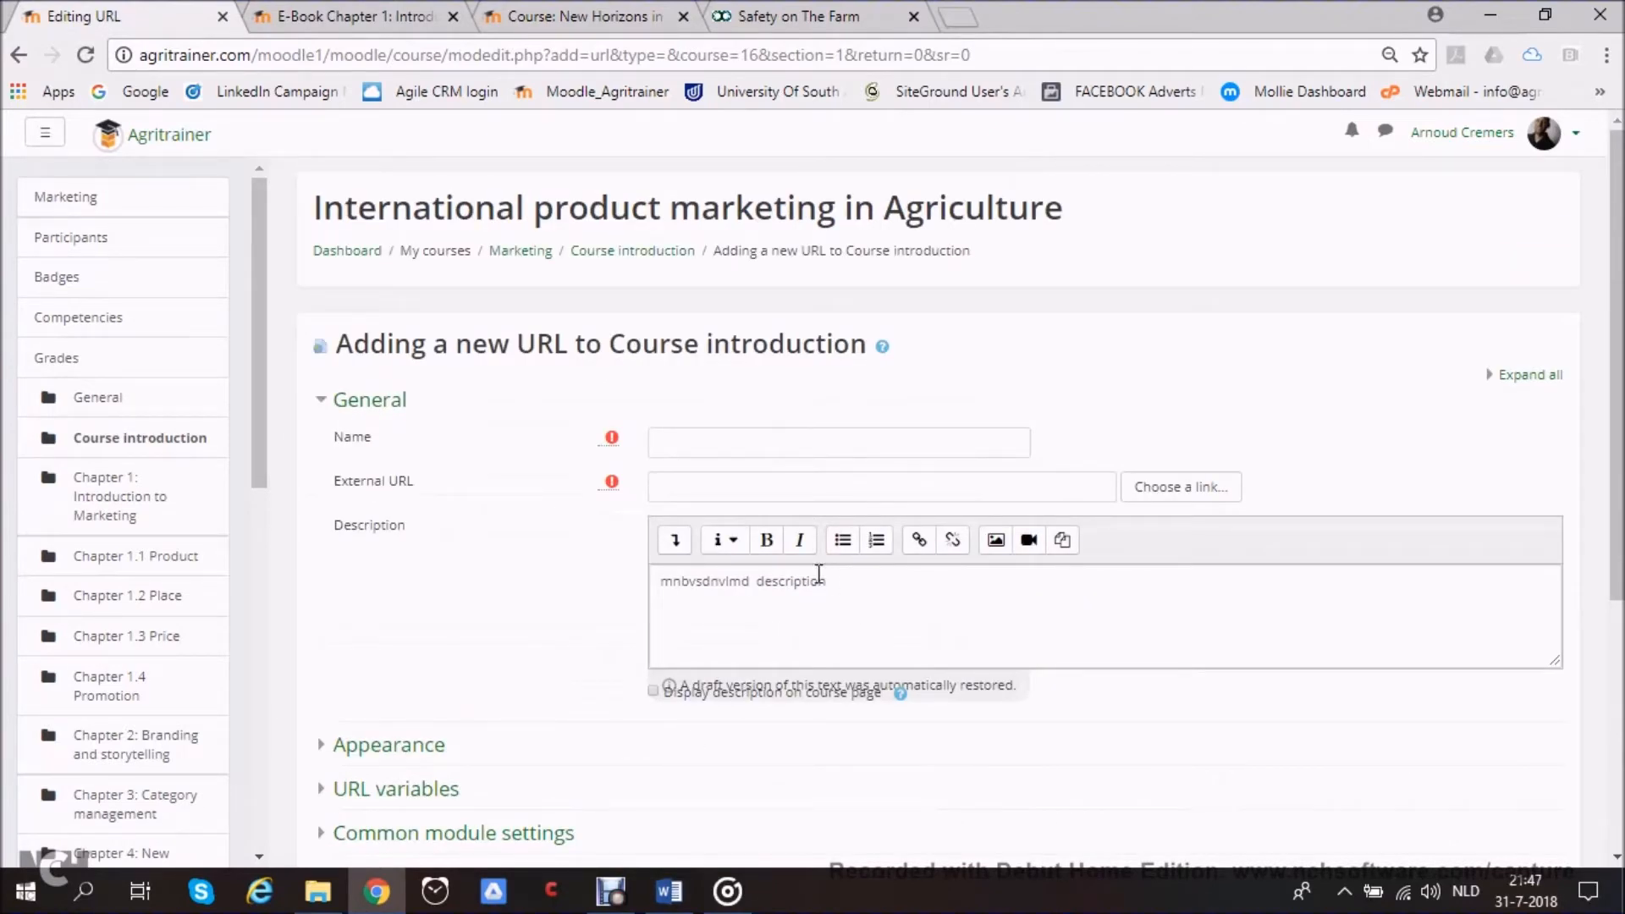
scroll(364, 643, "down", 4)
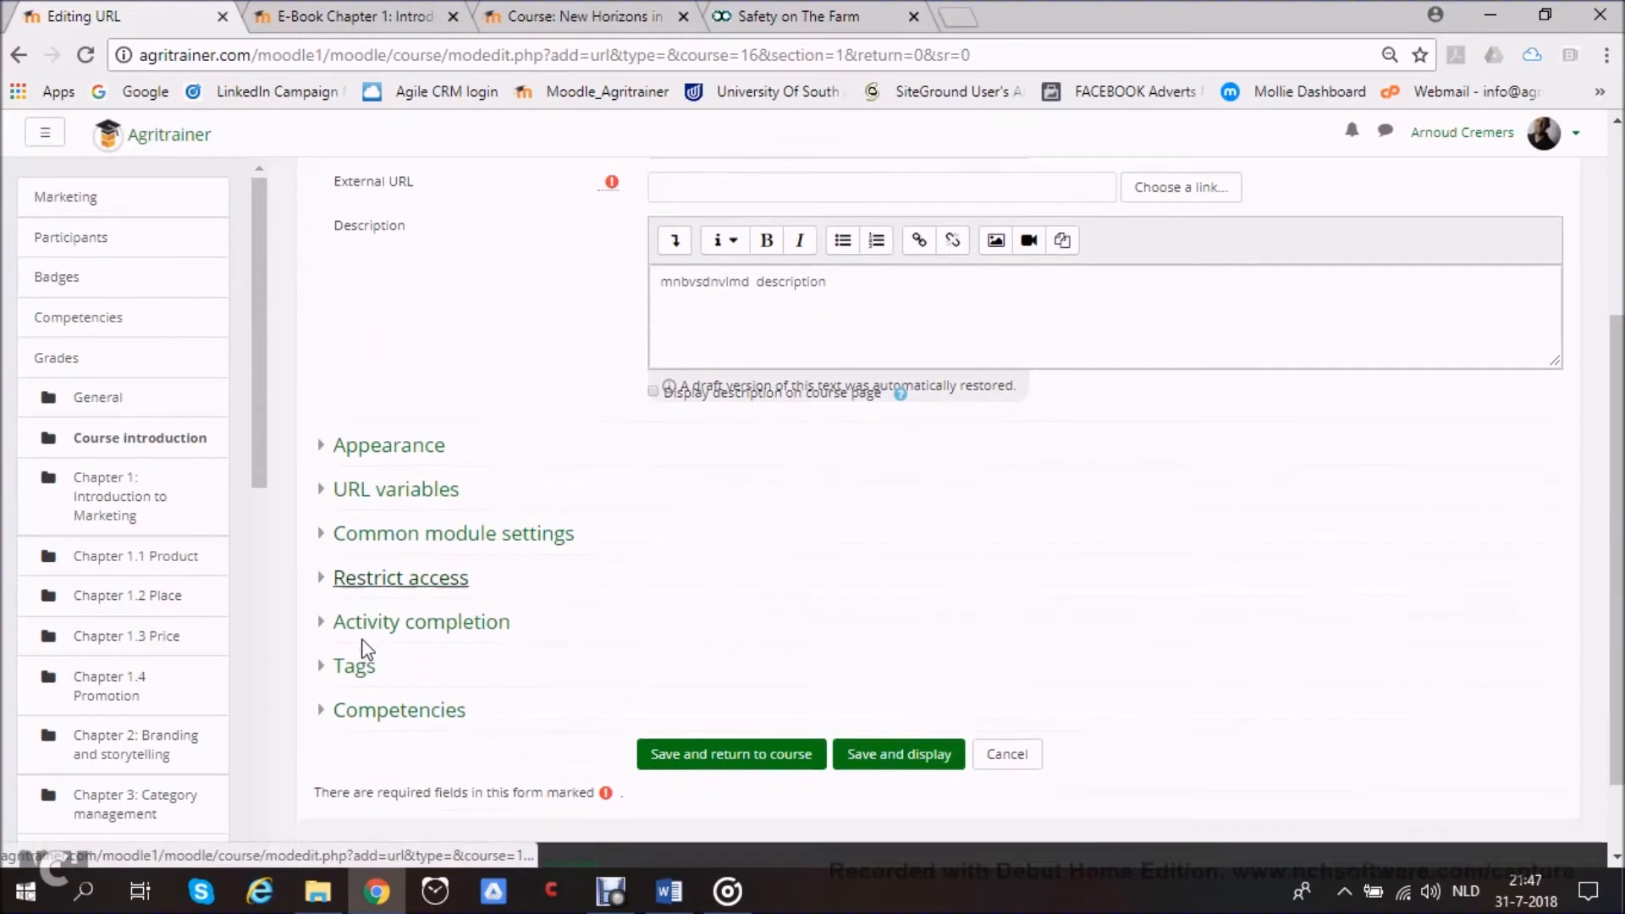
scroll(372, 643, "down", 1)
left_click(418, 582)
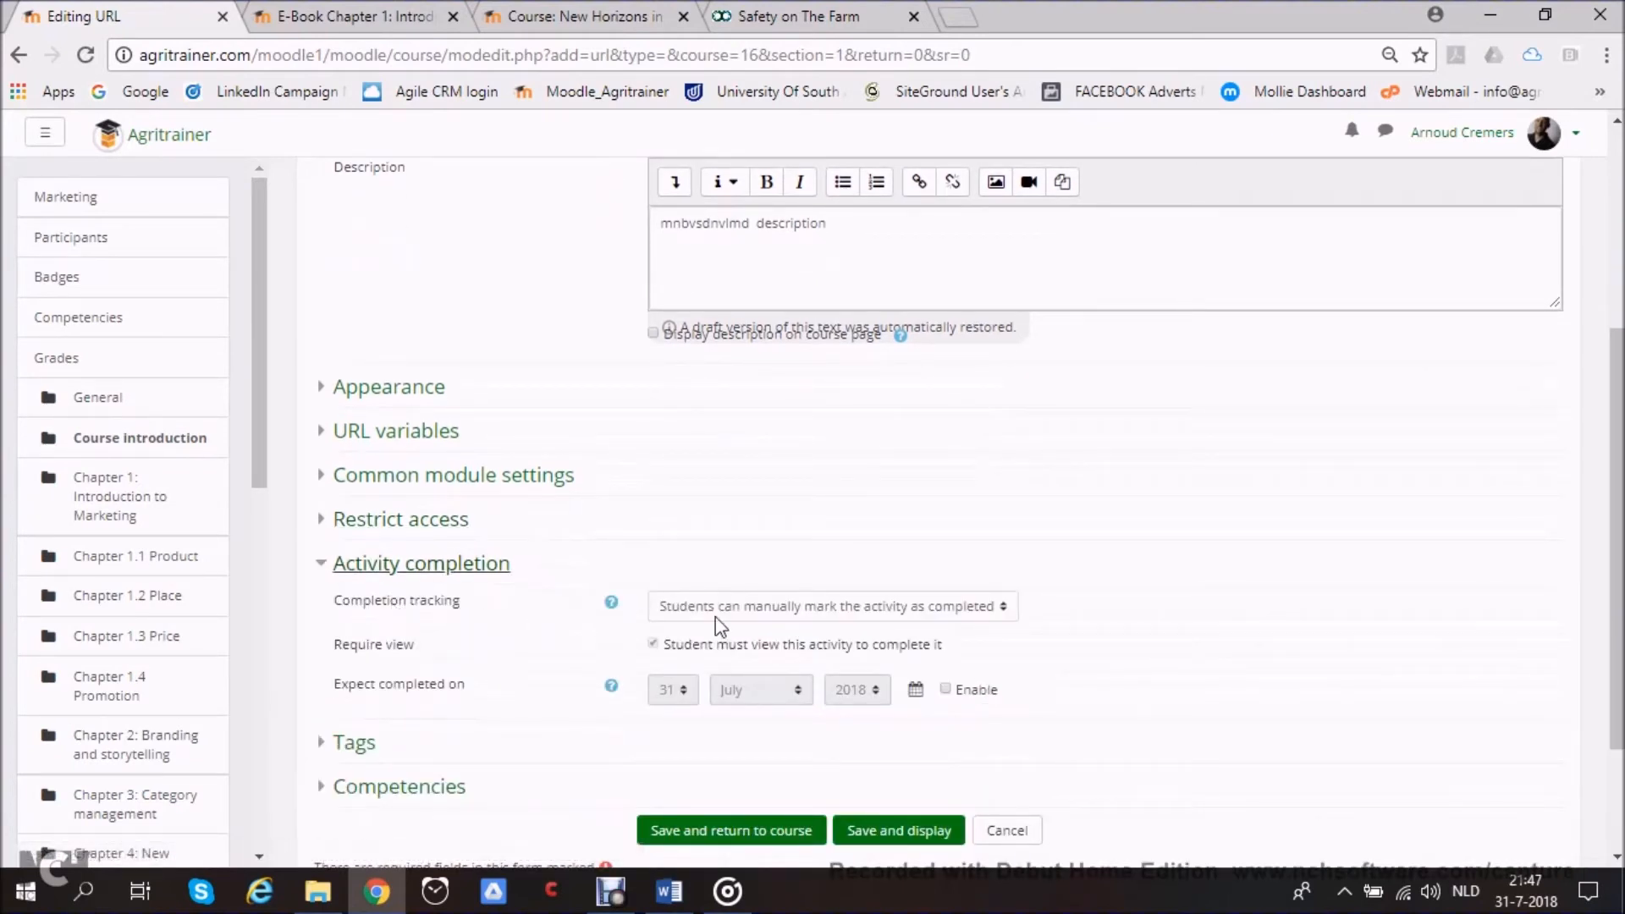
left_click(948, 616)
left_click(920, 670)
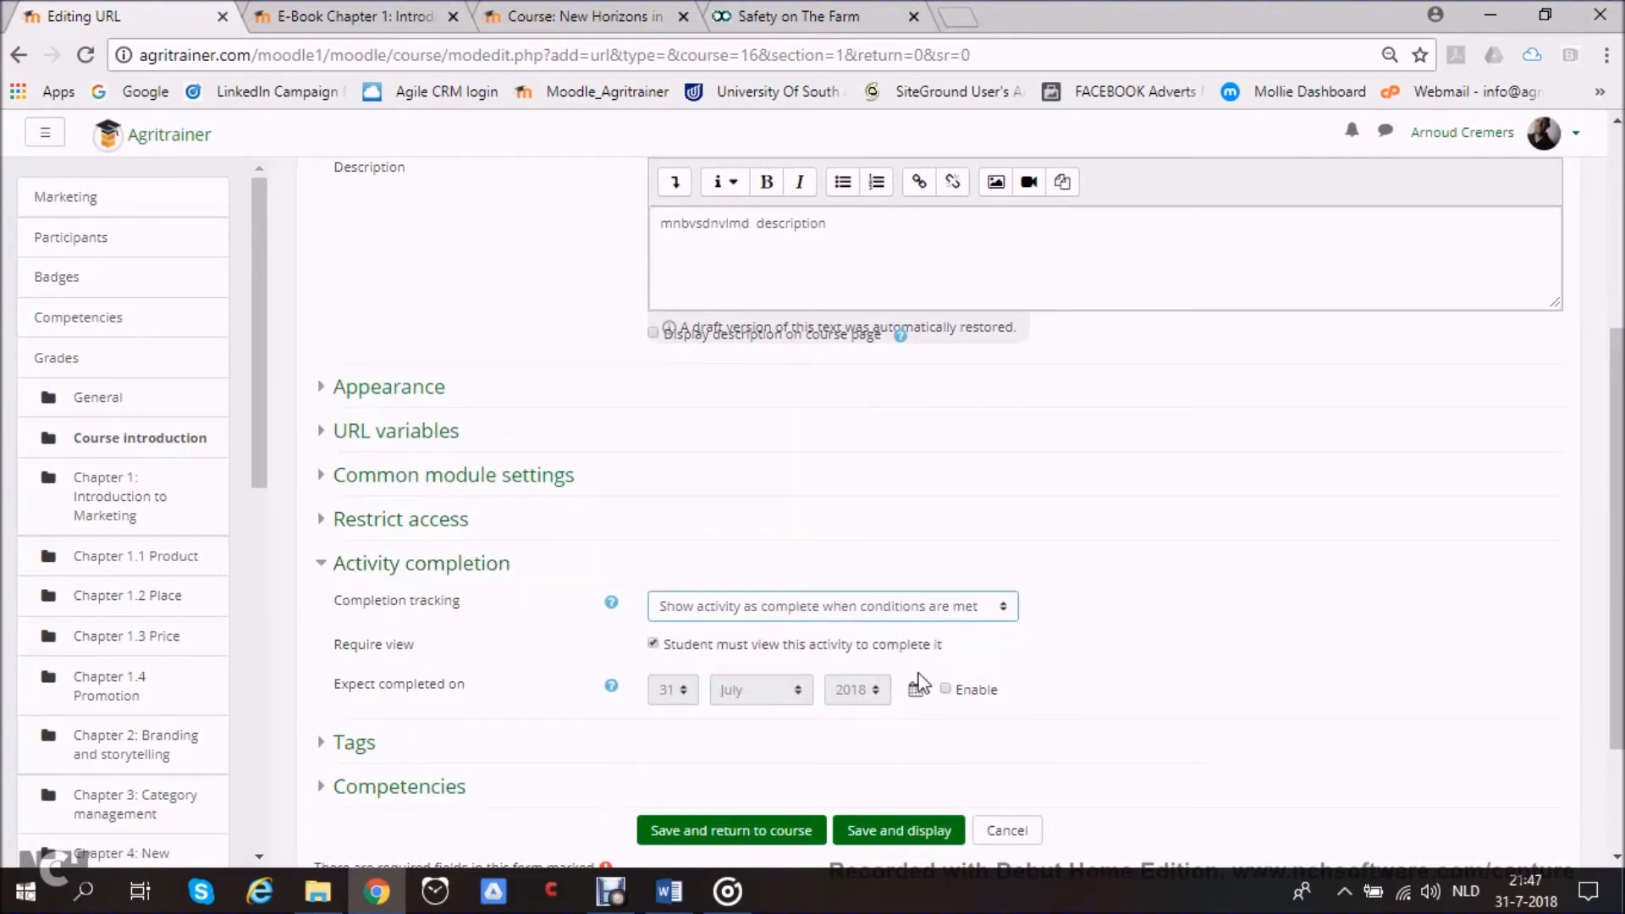
left_click(916, 611)
left_click(910, 652)
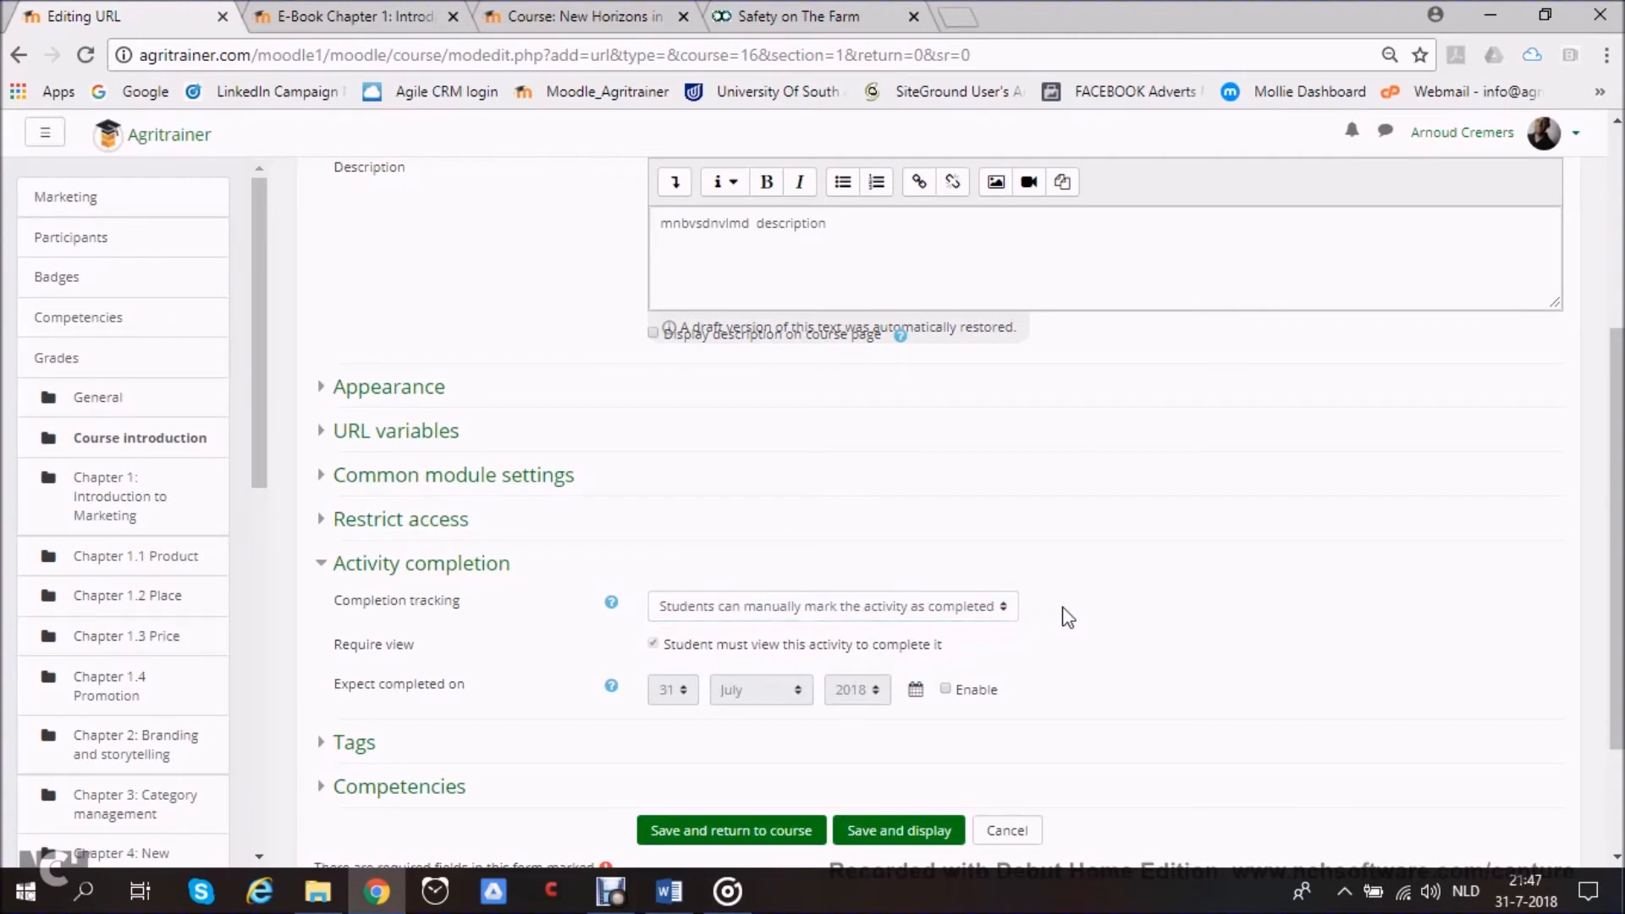
View the Competencies options of the new URL and the help on course competencies, then cancel the form without saving
left_click(441, 790)
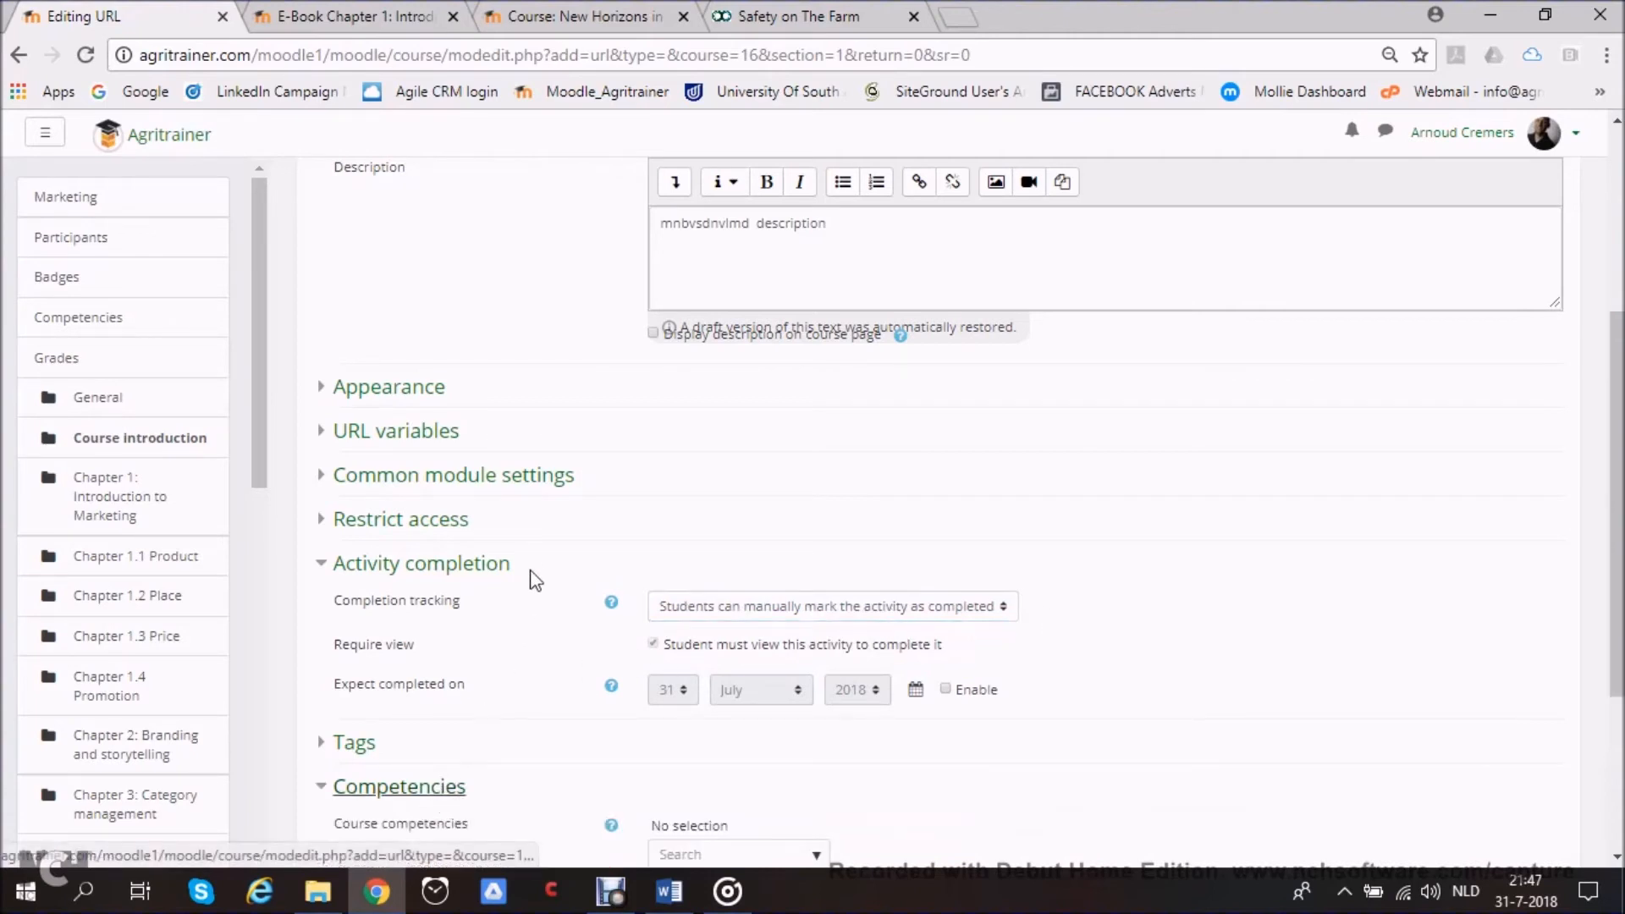
scroll(533, 576, "down", 3)
left_click(611, 529)
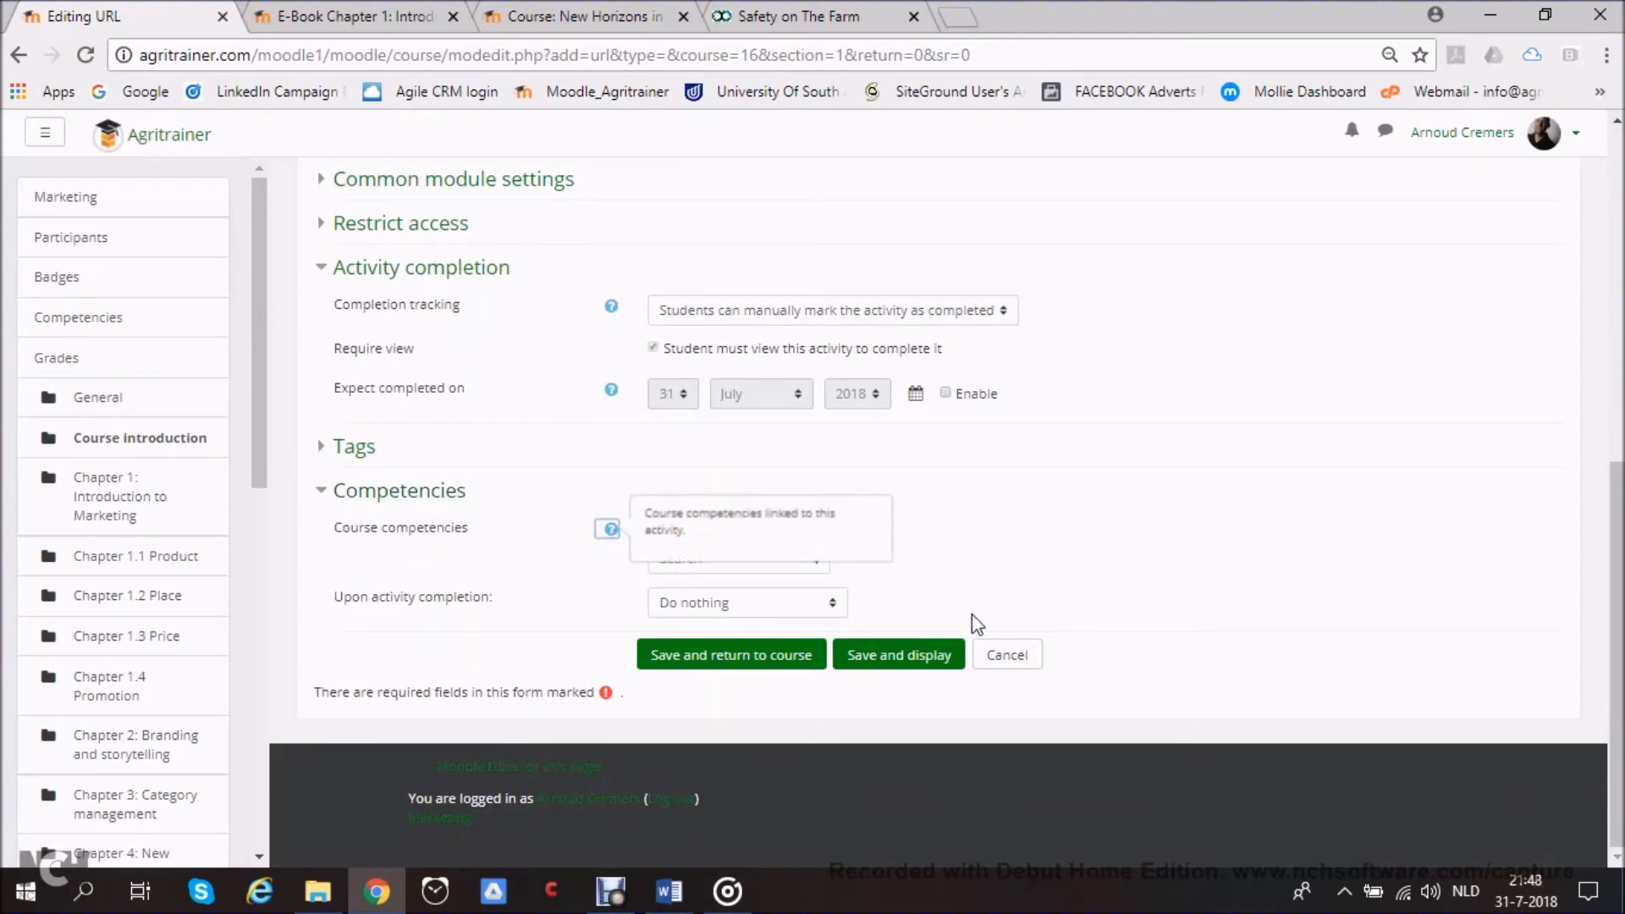
left_click(999, 659)
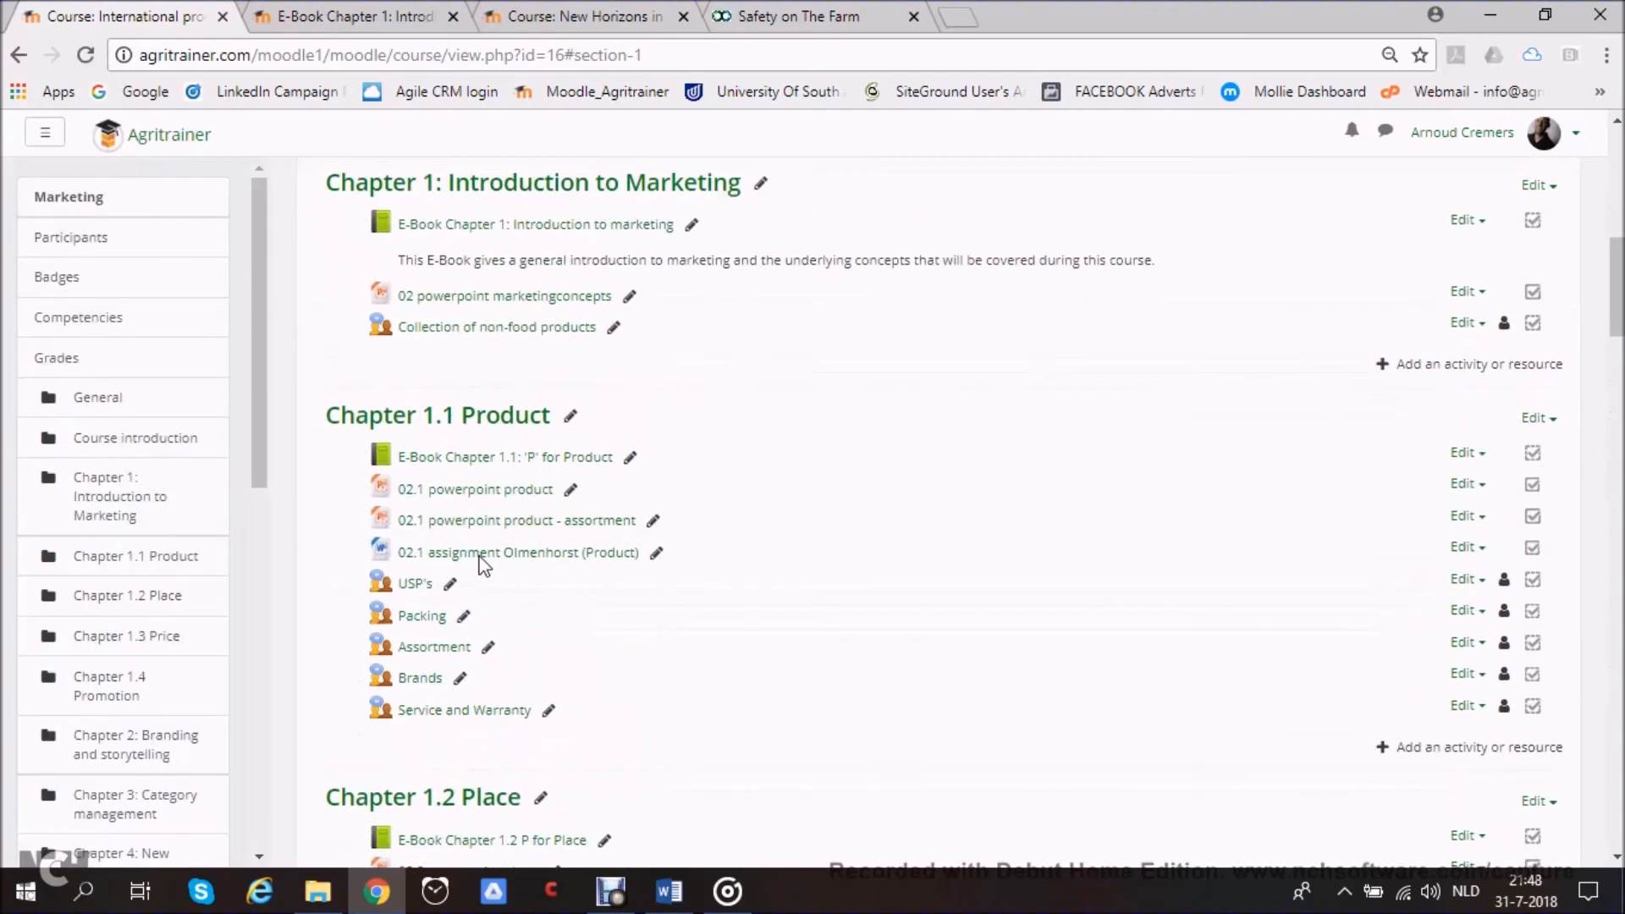
Look through the activities and resources in the Marketing course's Chapter 1.1 to 1.3 sections
scroll(483, 565, "down", 1)
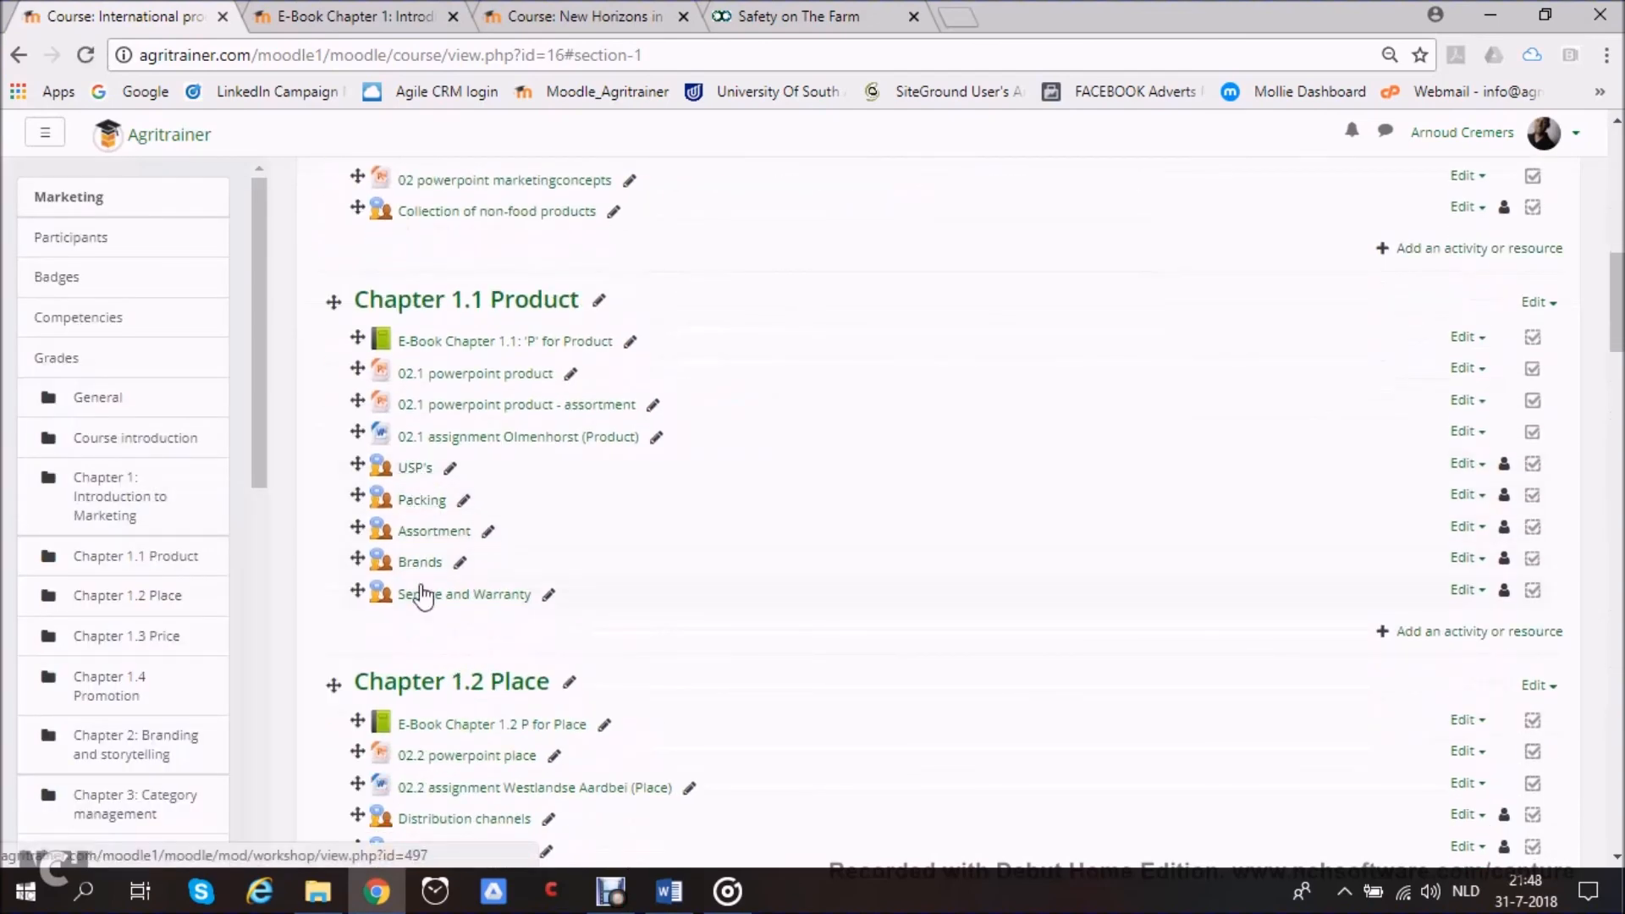
scroll(422, 595, "down", 5)
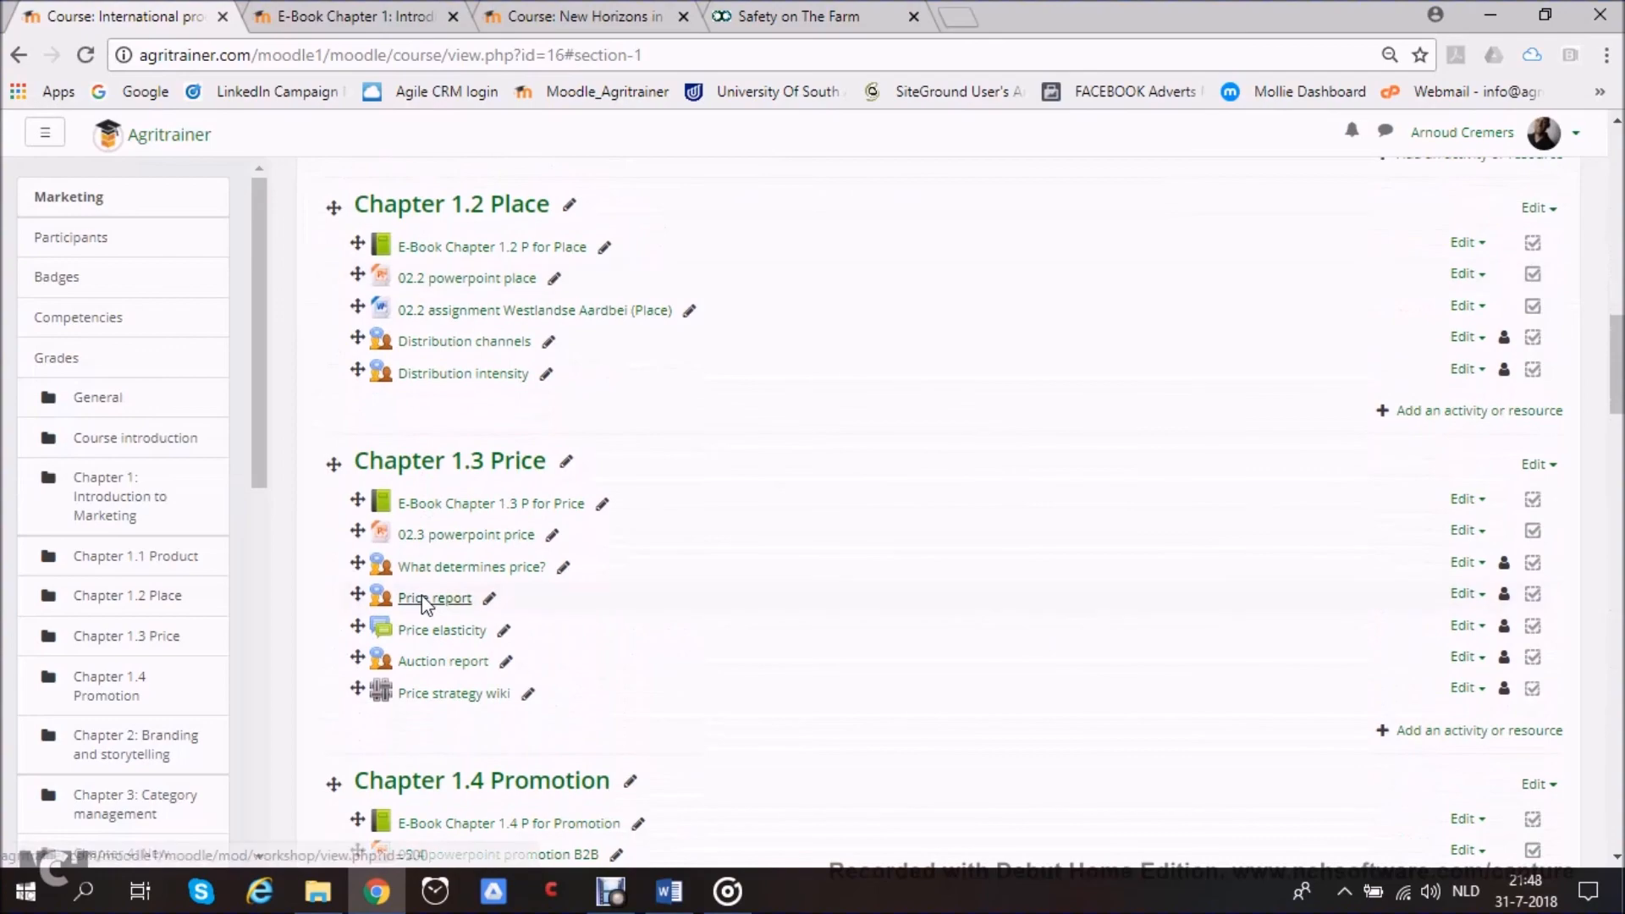